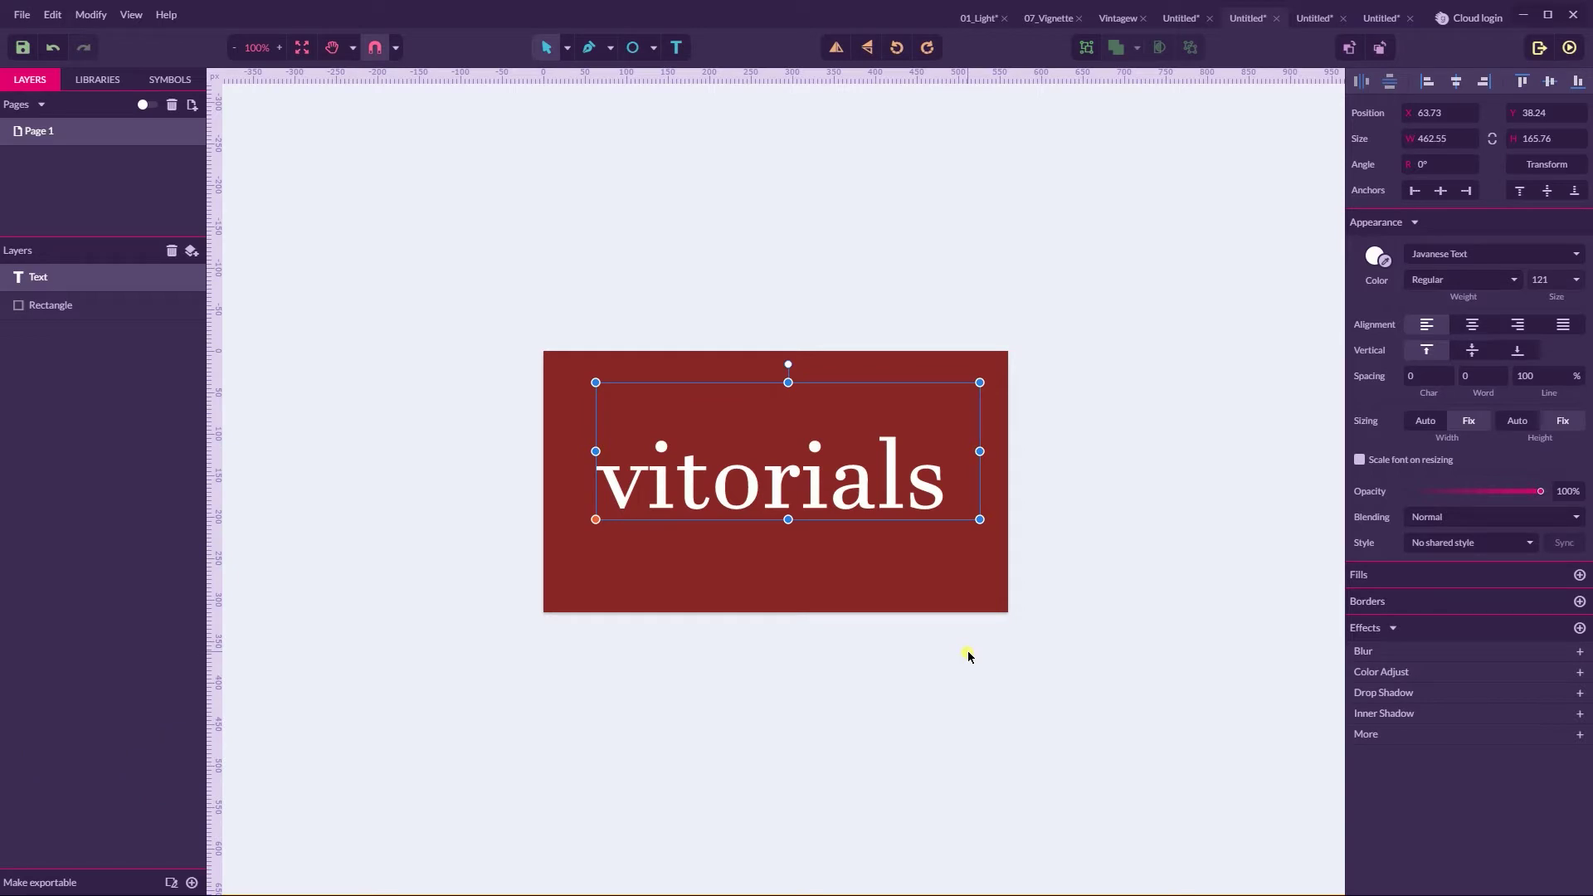
Move the vitorials text about 27 px lower on the red rectangle
left_click_drag(775, 502, 771, 524)
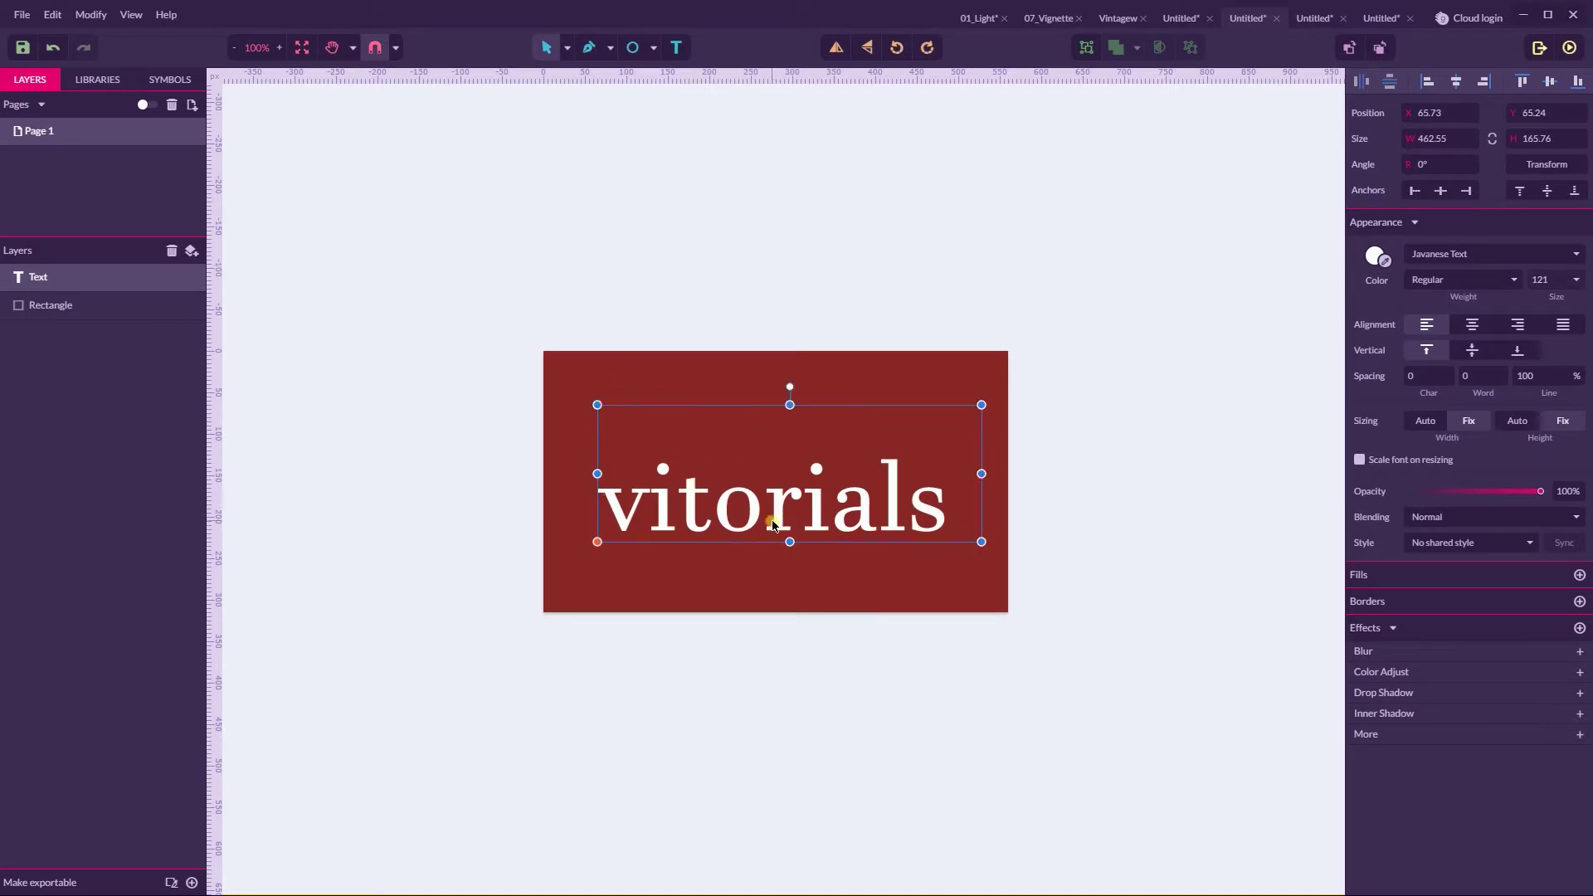
Copy the speckle texture group from 01_Light and paste it into the vitorials design
left_click(975, 18)
left_click(821, 303)
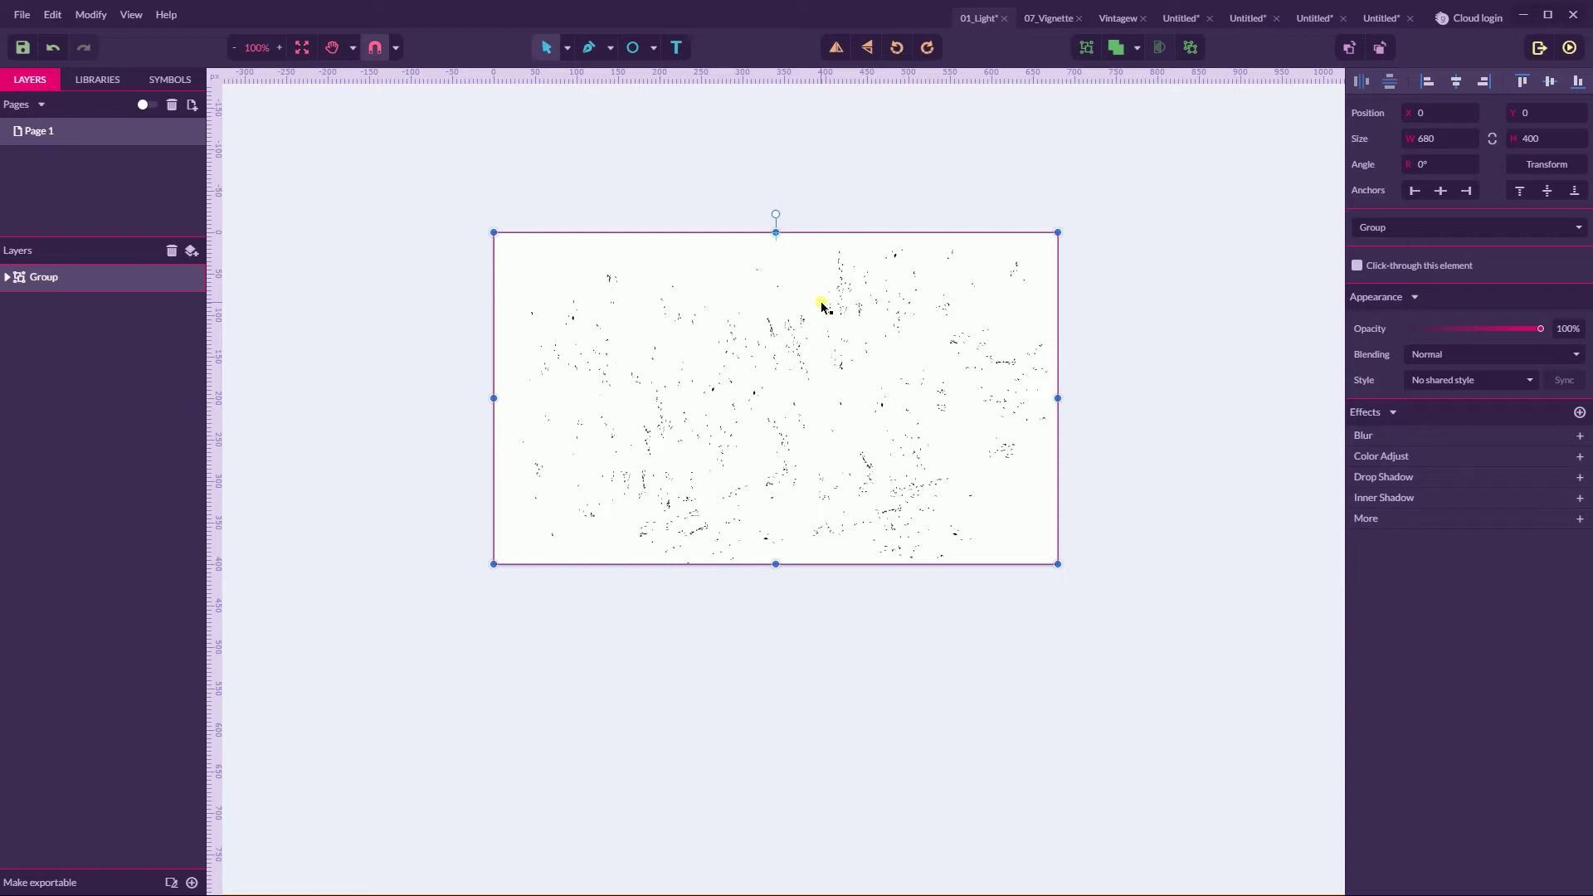
left_click(822, 307)
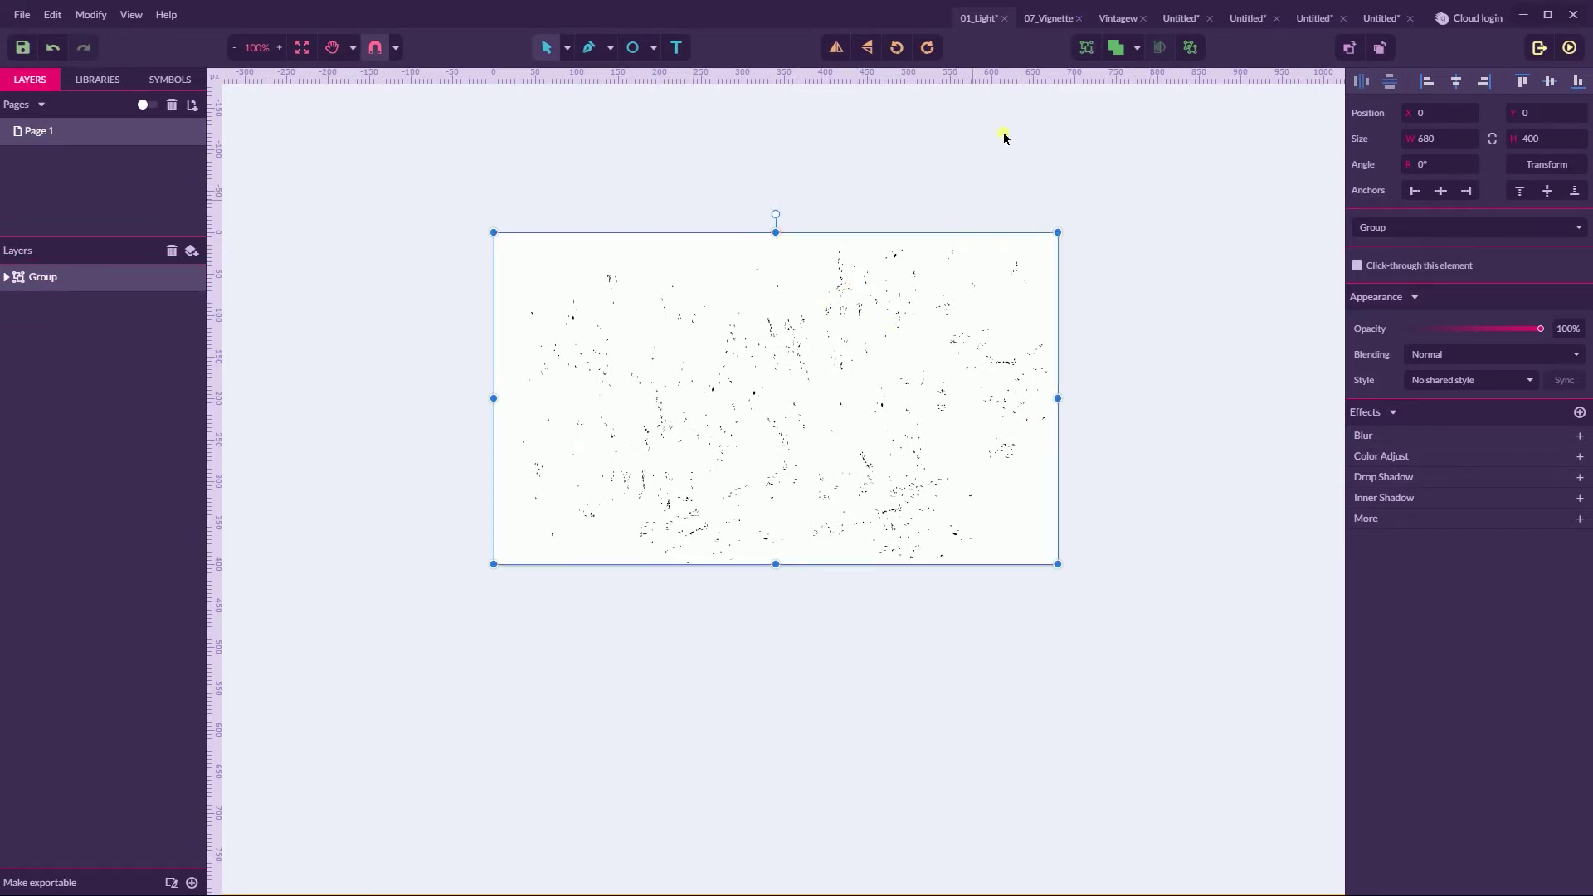
left_click(1179, 19)
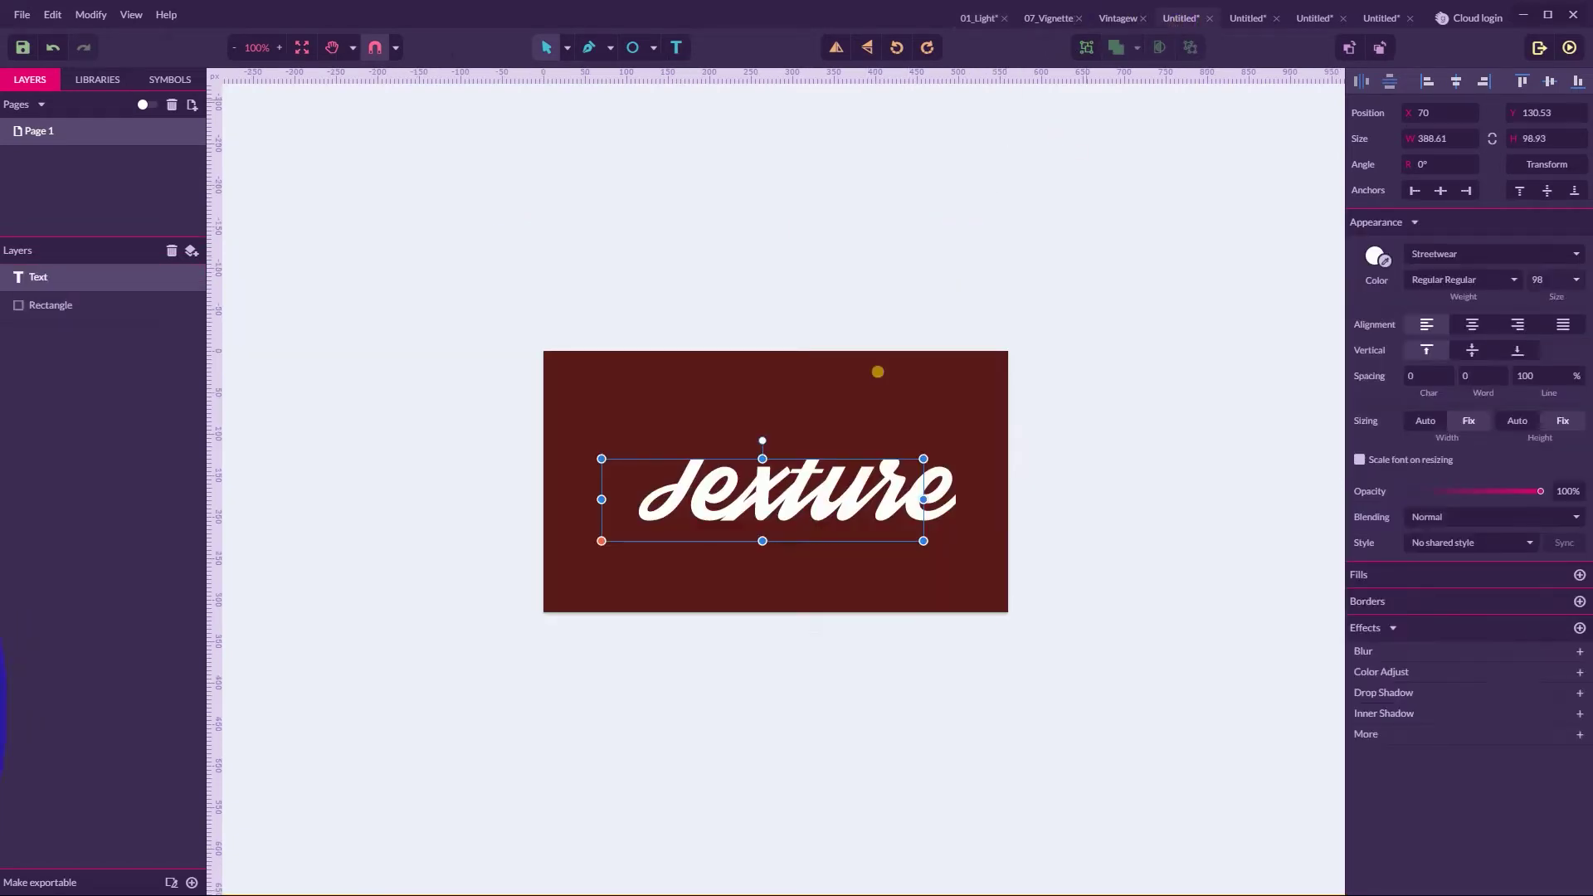
left_click(1244, 18)
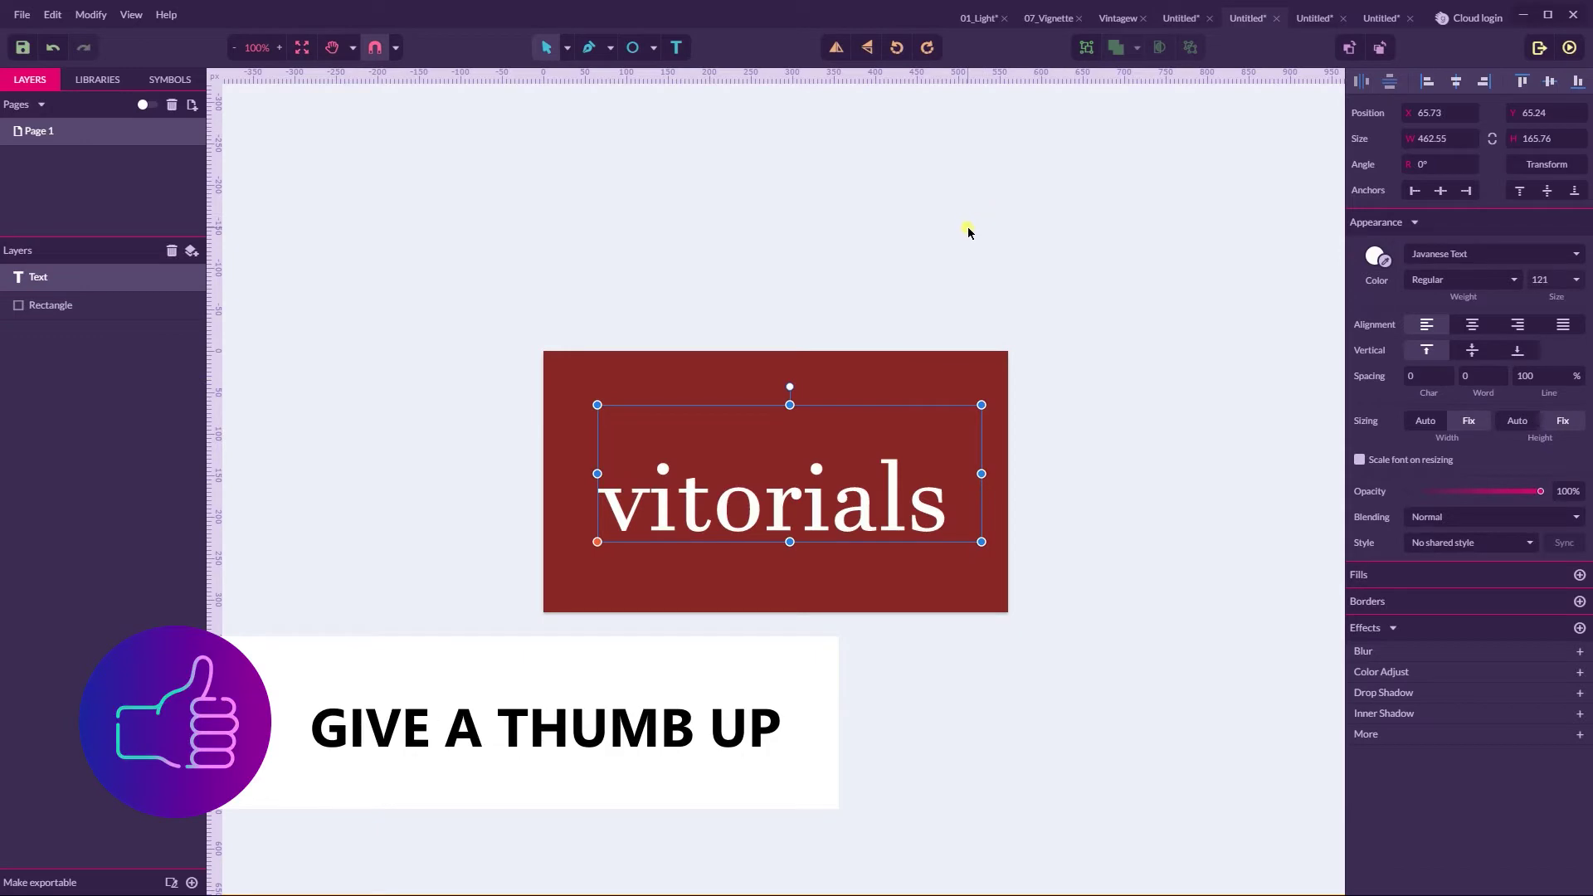
key("ctrl+v")
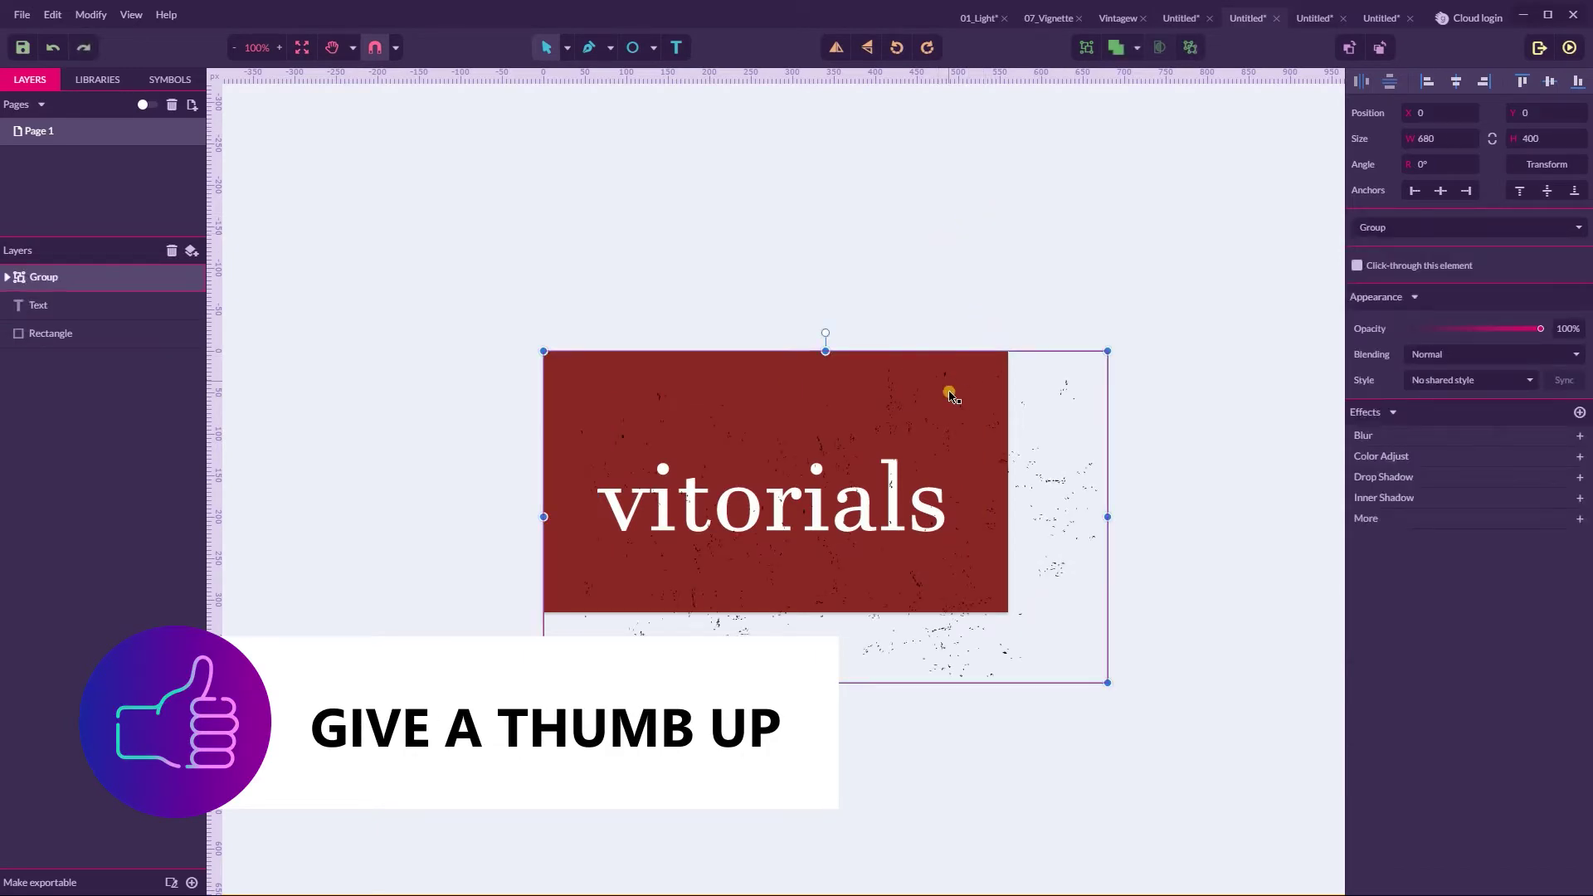
Center the speckle texture over the red rectangle, lock the rectangle, and select text plus texture
left_click_drag(936, 383, 879, 355)
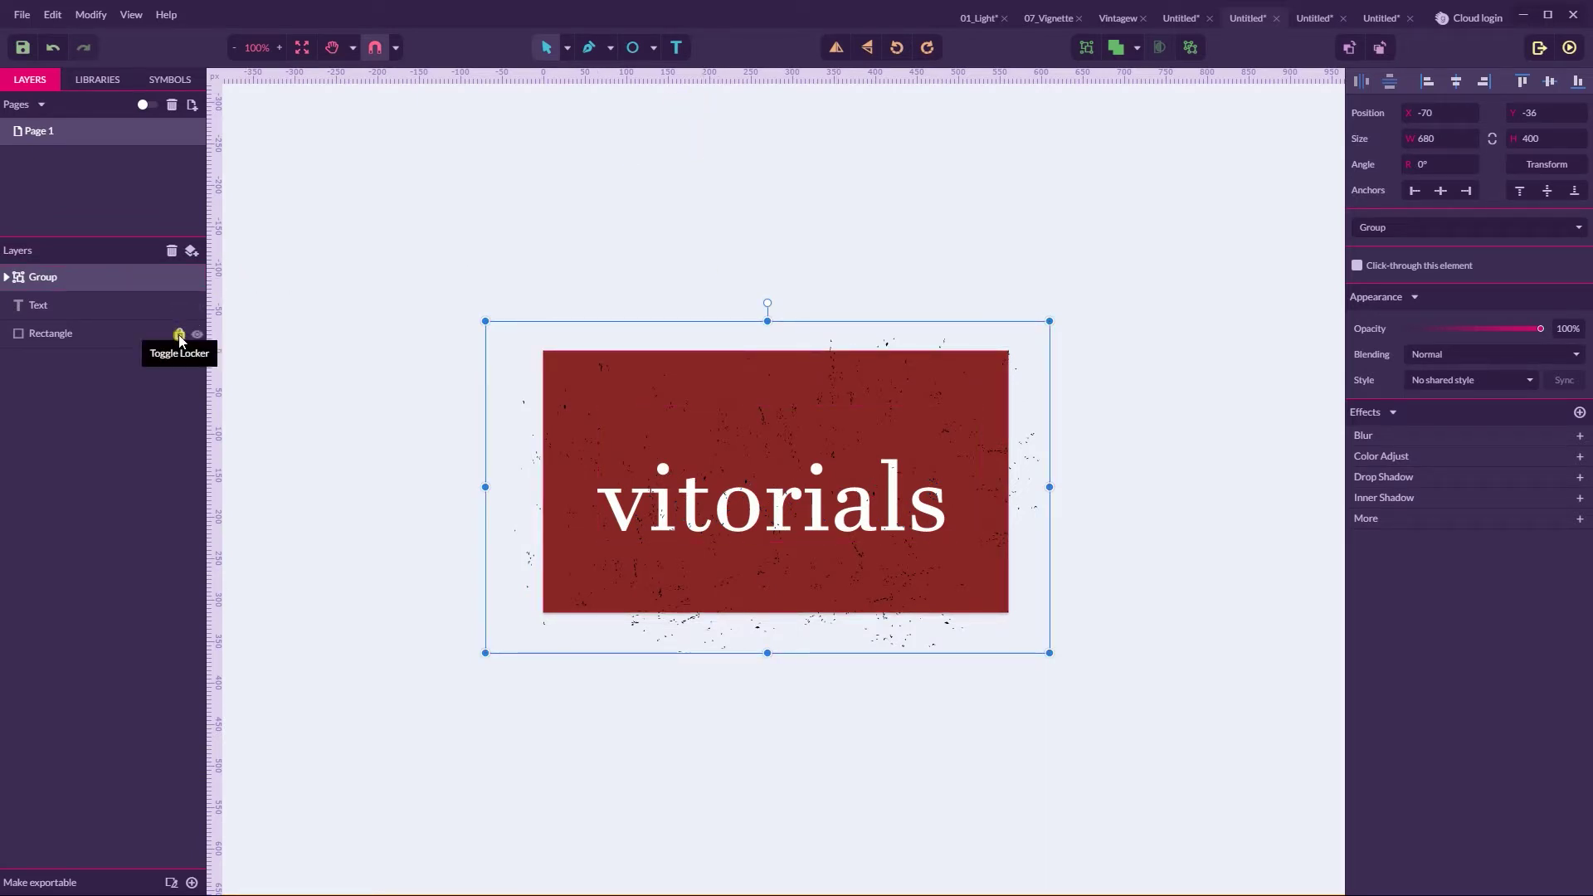
left_click(179, 334)
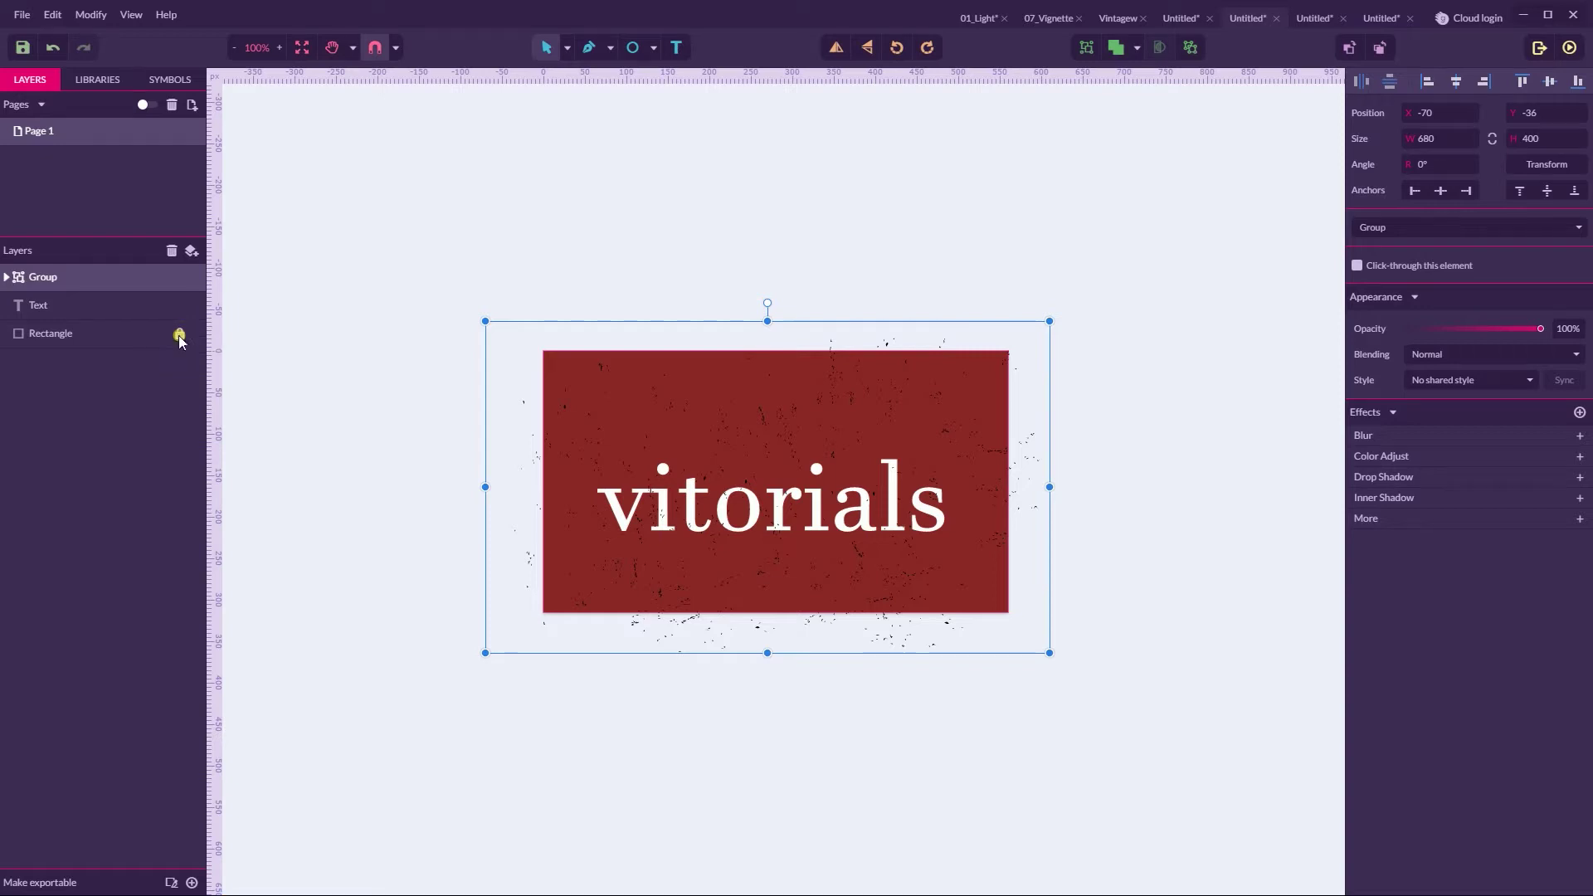
left_click(128, 303)
left_click(112, 279, "shift")
Subtract the speckle texture from the vitorials text with the Boolean Subtract operation
left_click(551, 367)
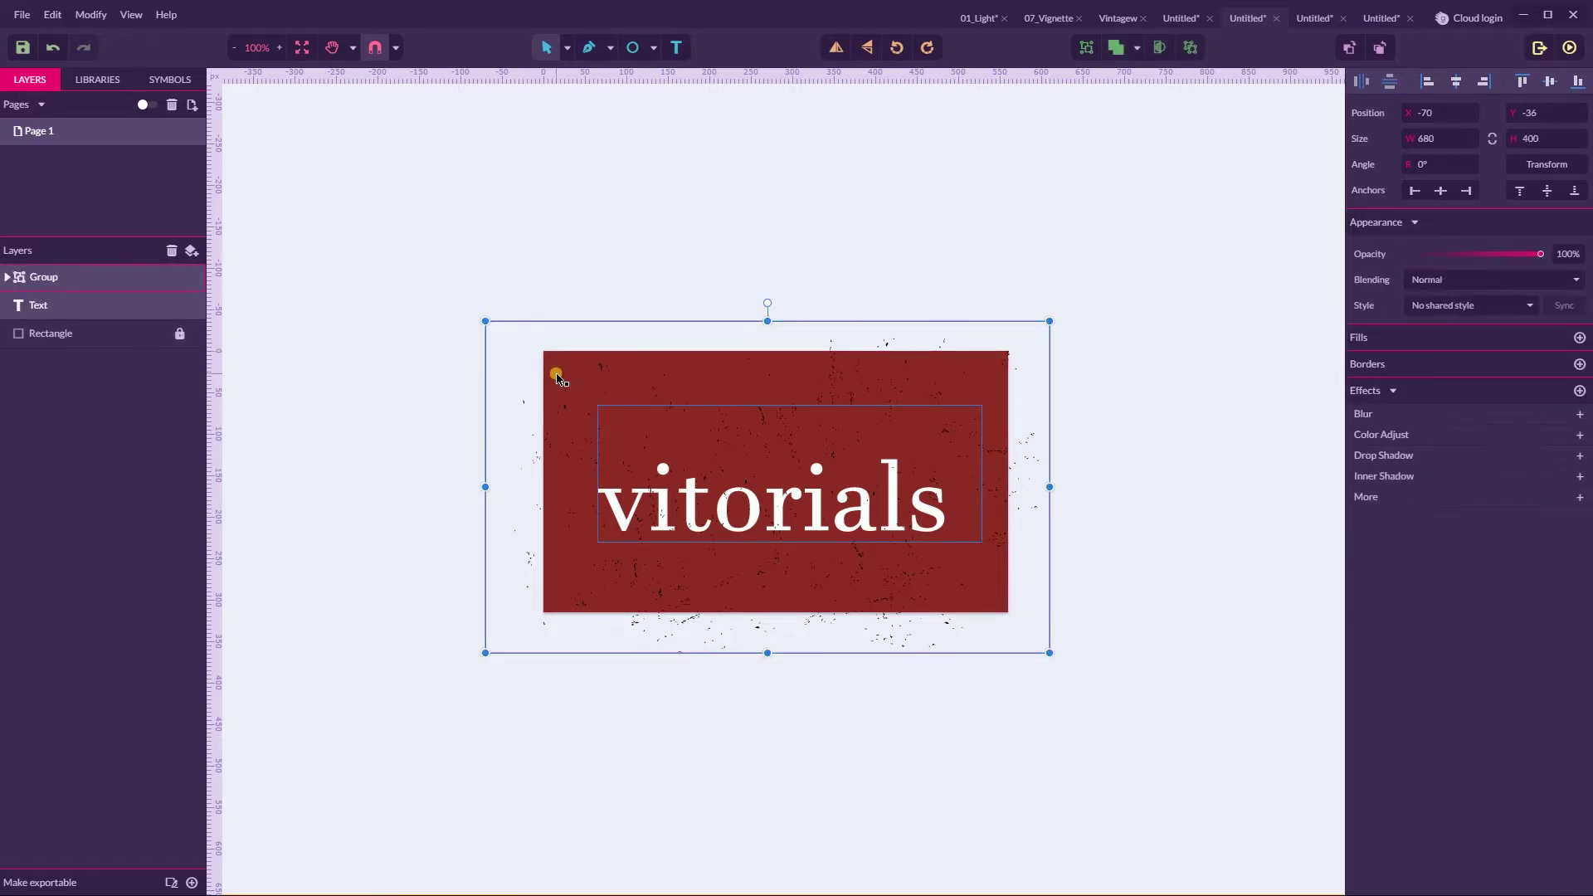
left_click(1215, 26)
left_click(1137, 47)
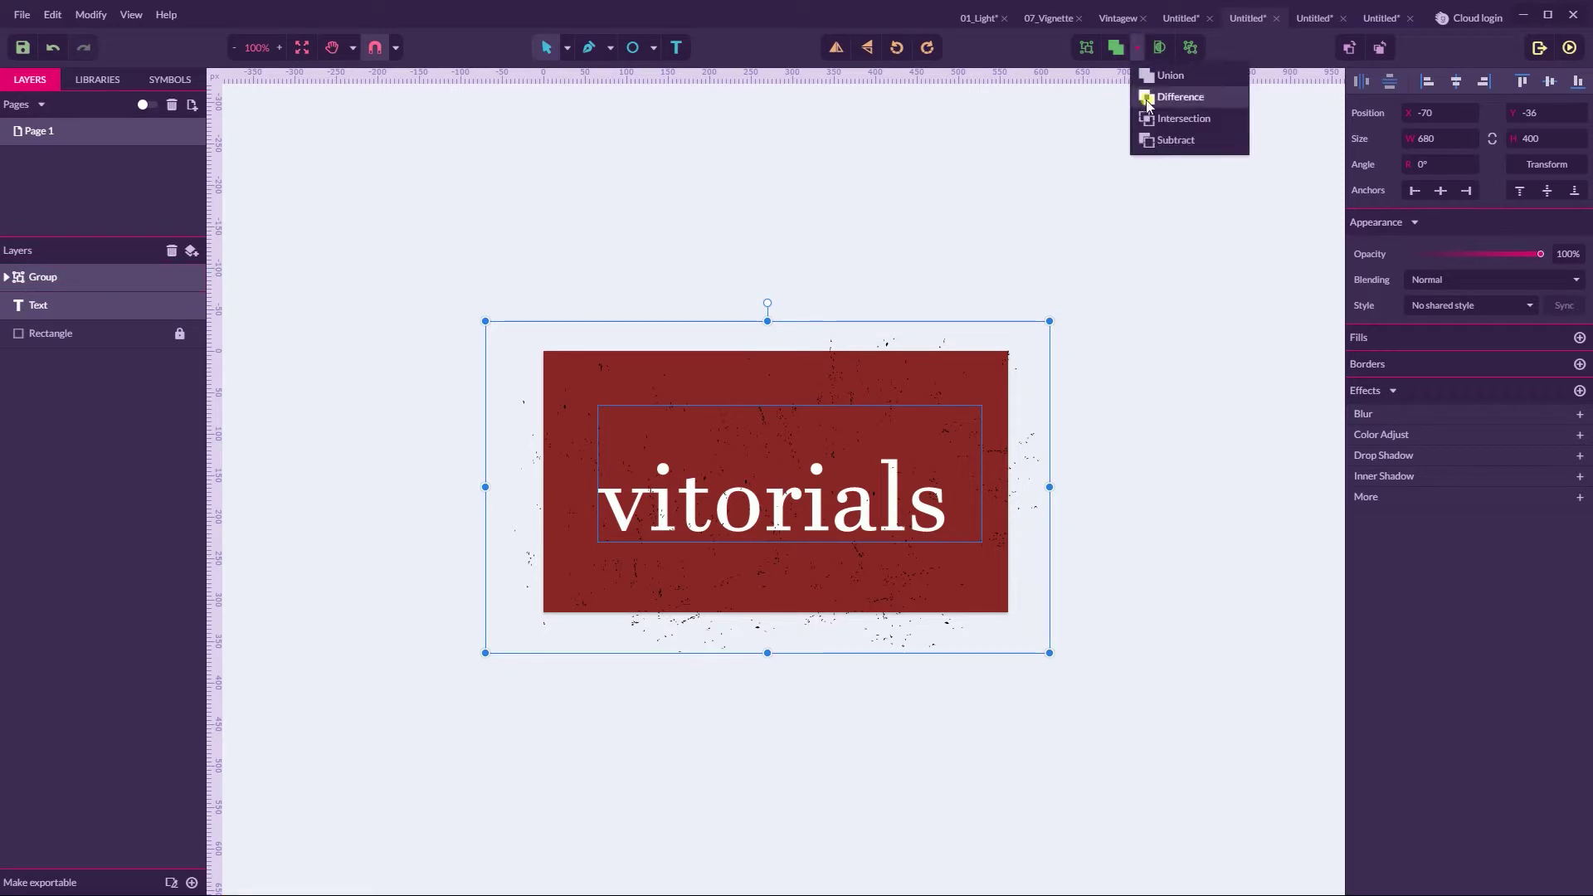
left_click(1159, 141)
Zoom in, move a node of the stray speck inside the o, then zoom back out
key("ctrl+plus")
key("ctrl+plus")
key("ctrl+plus")
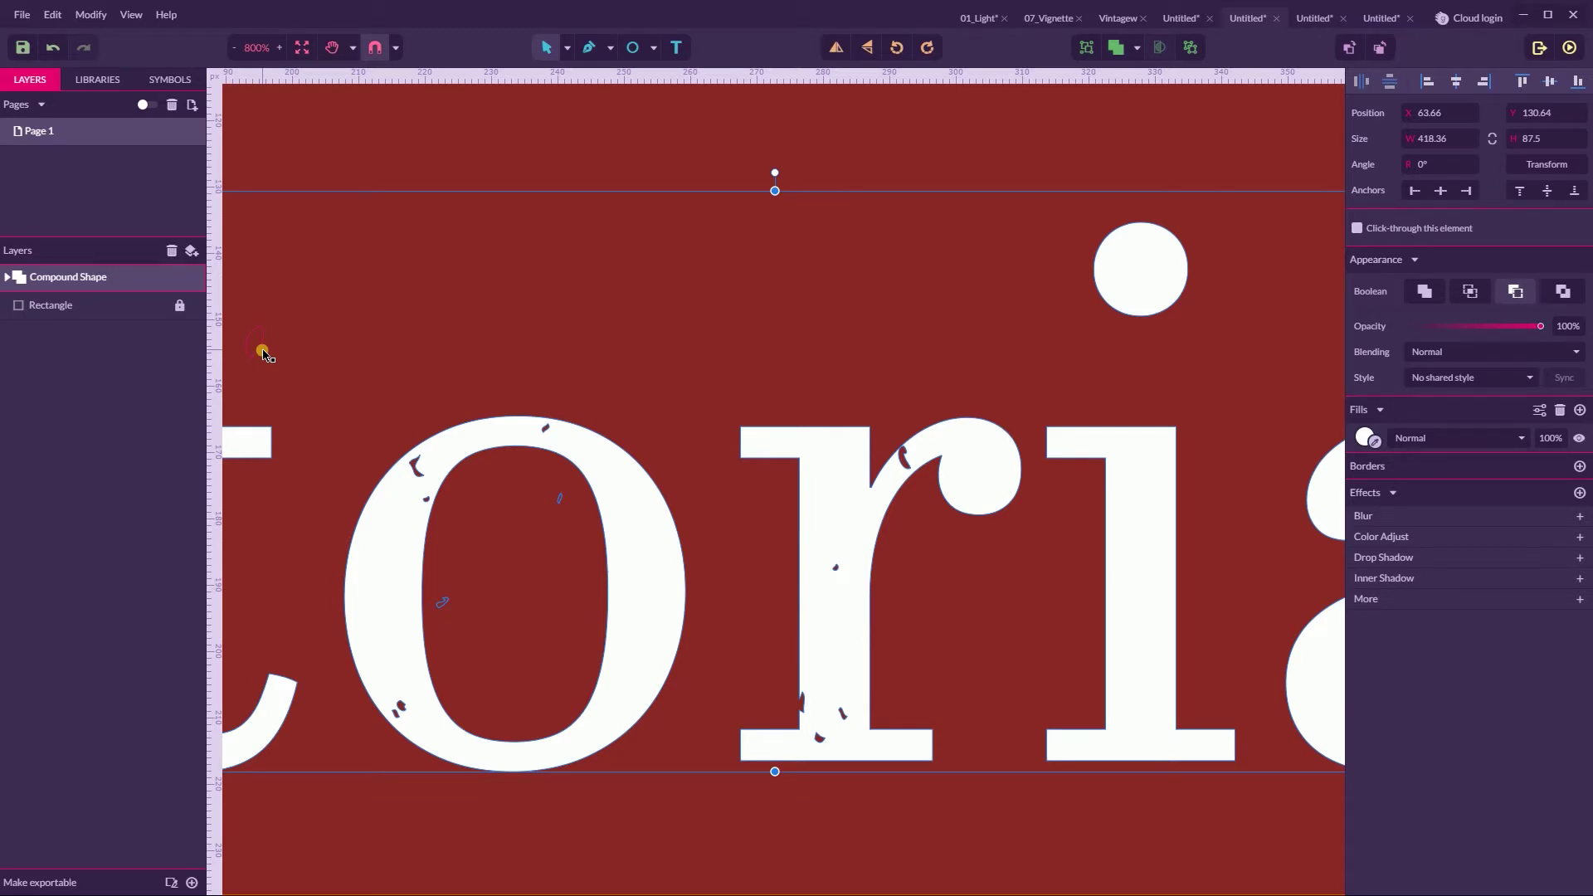
double_click(443, 608)
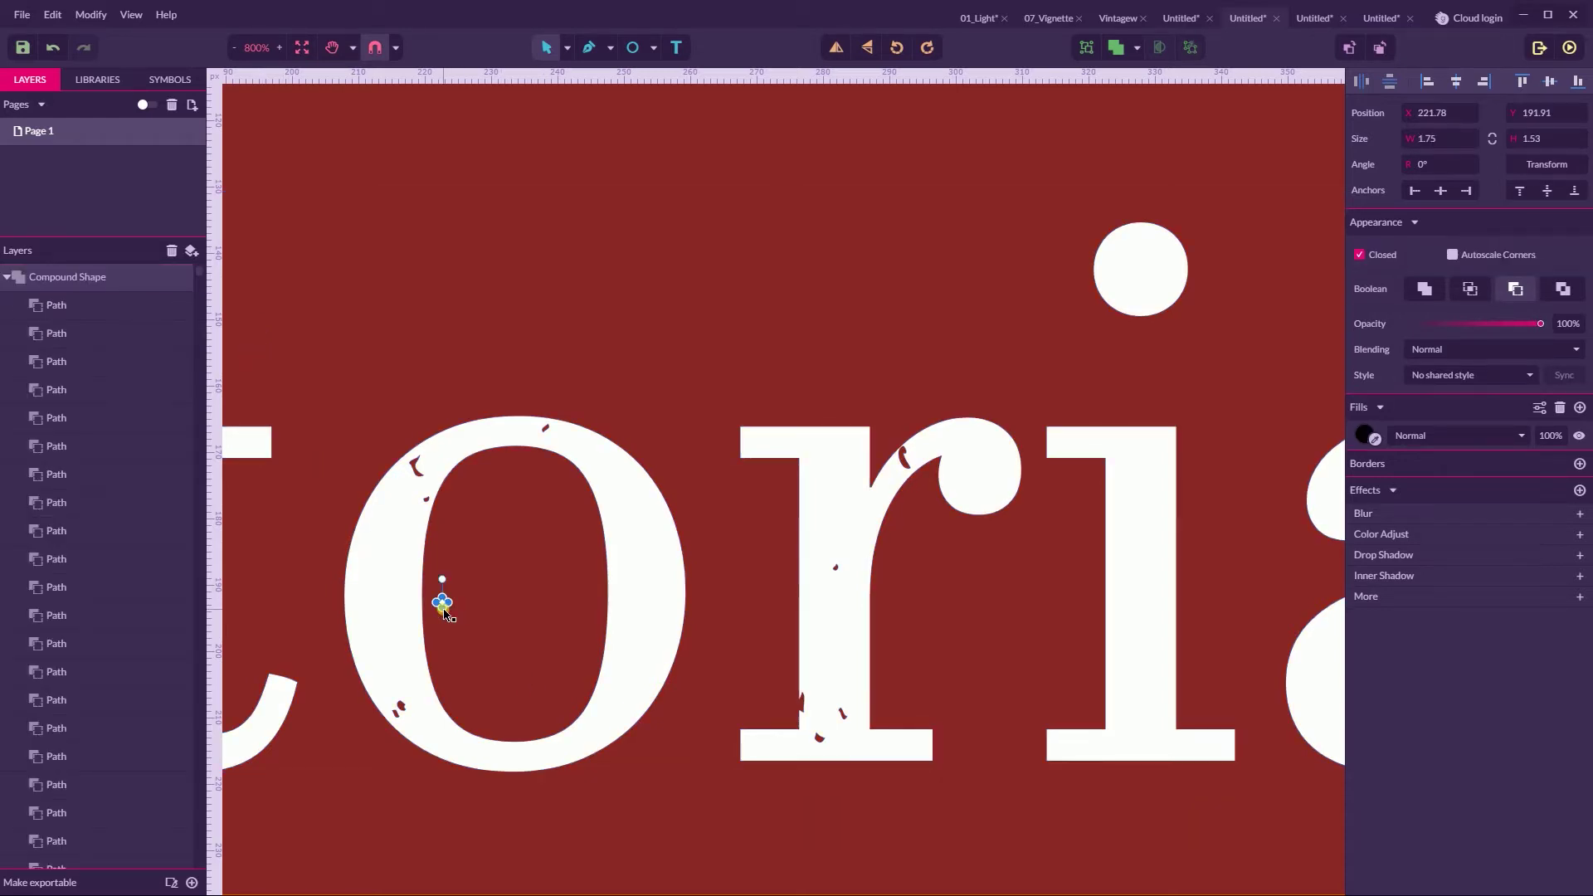
left_click_drag(444, 613, 398, 628)
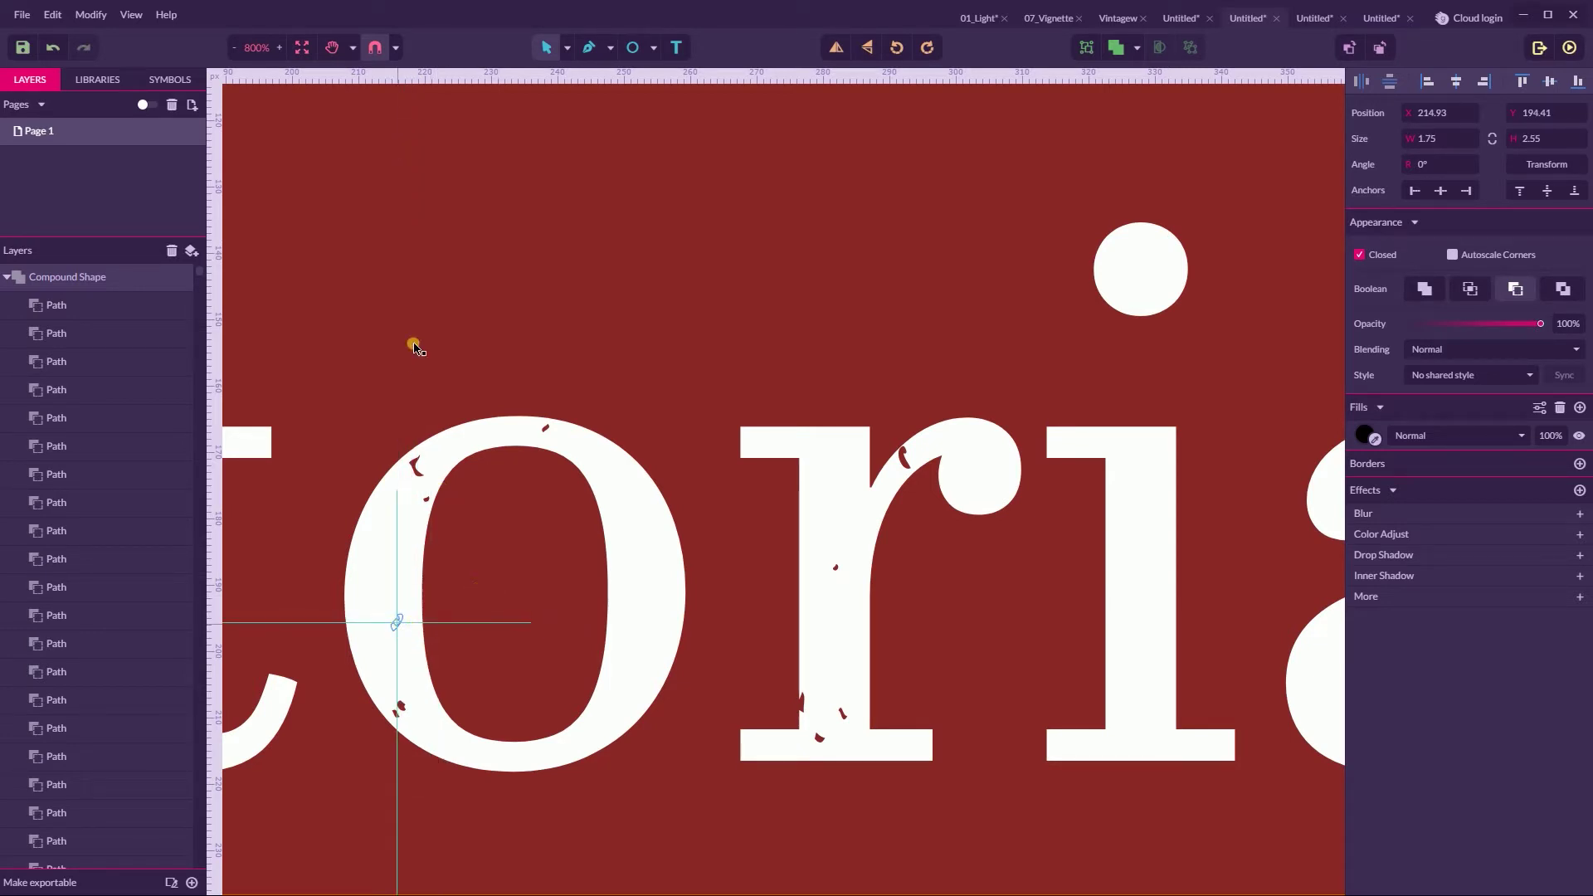
key("Escape")
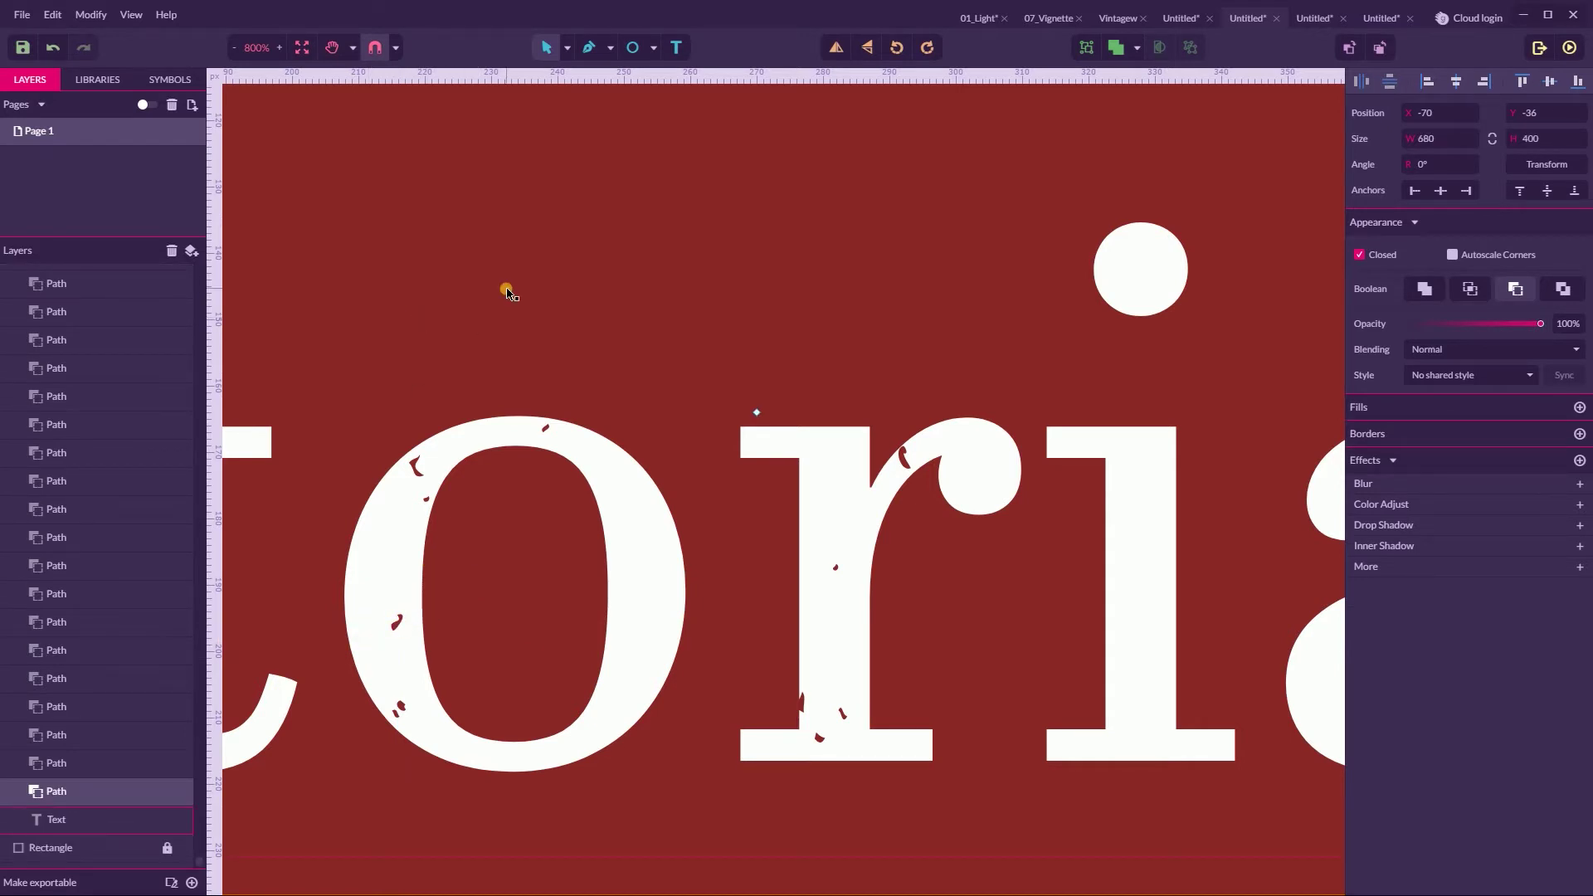
key("ctrl+2")
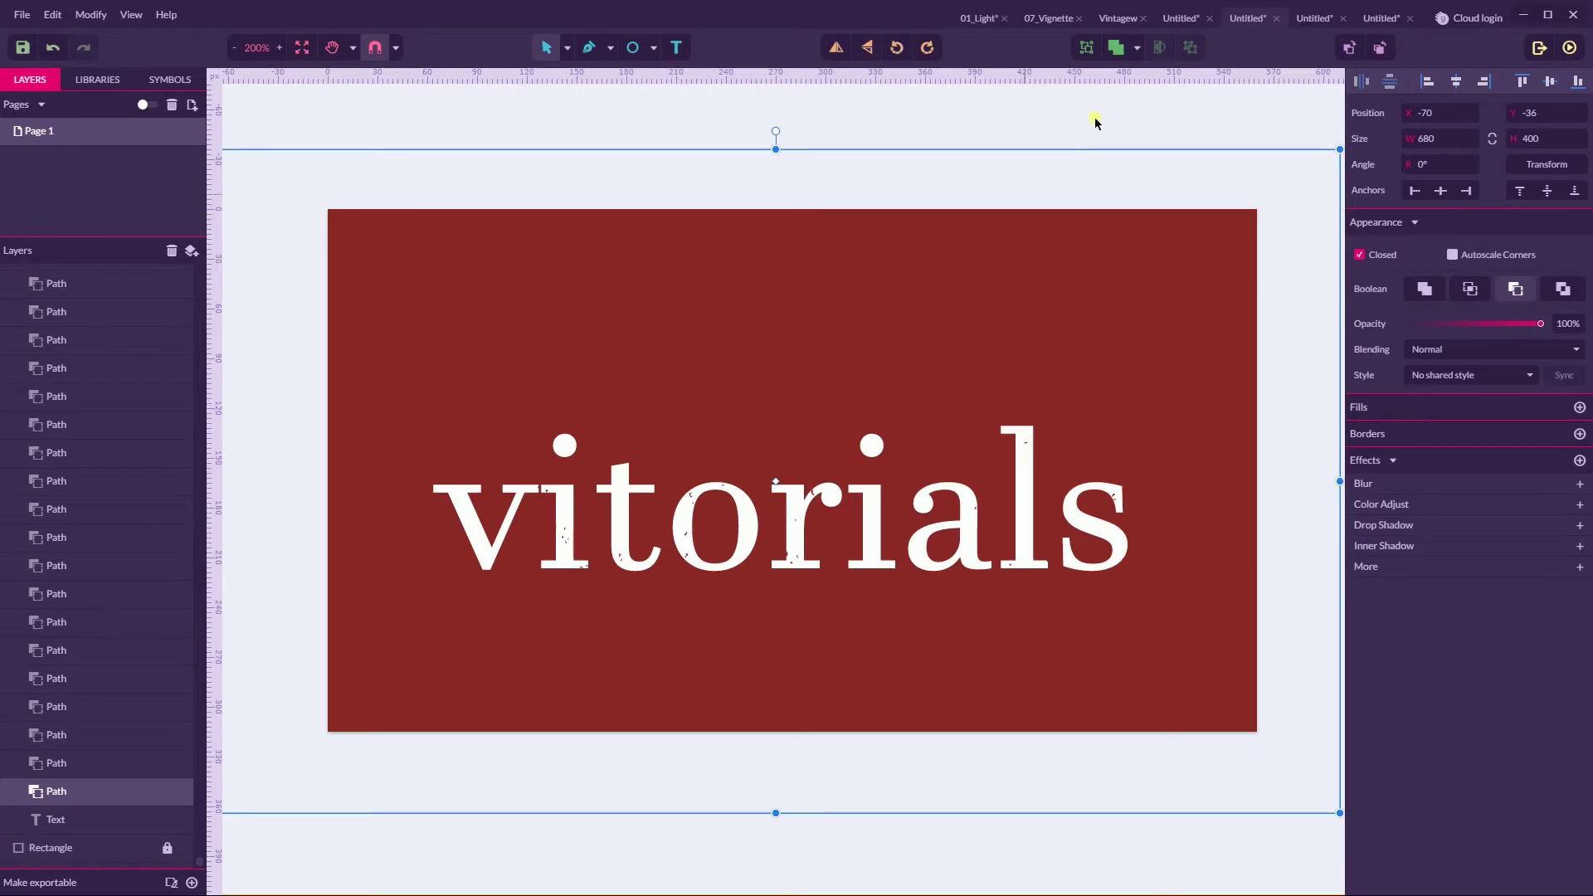
Move past the blue circle document to the curved 'Your text here' document
left_click(1314, 18)
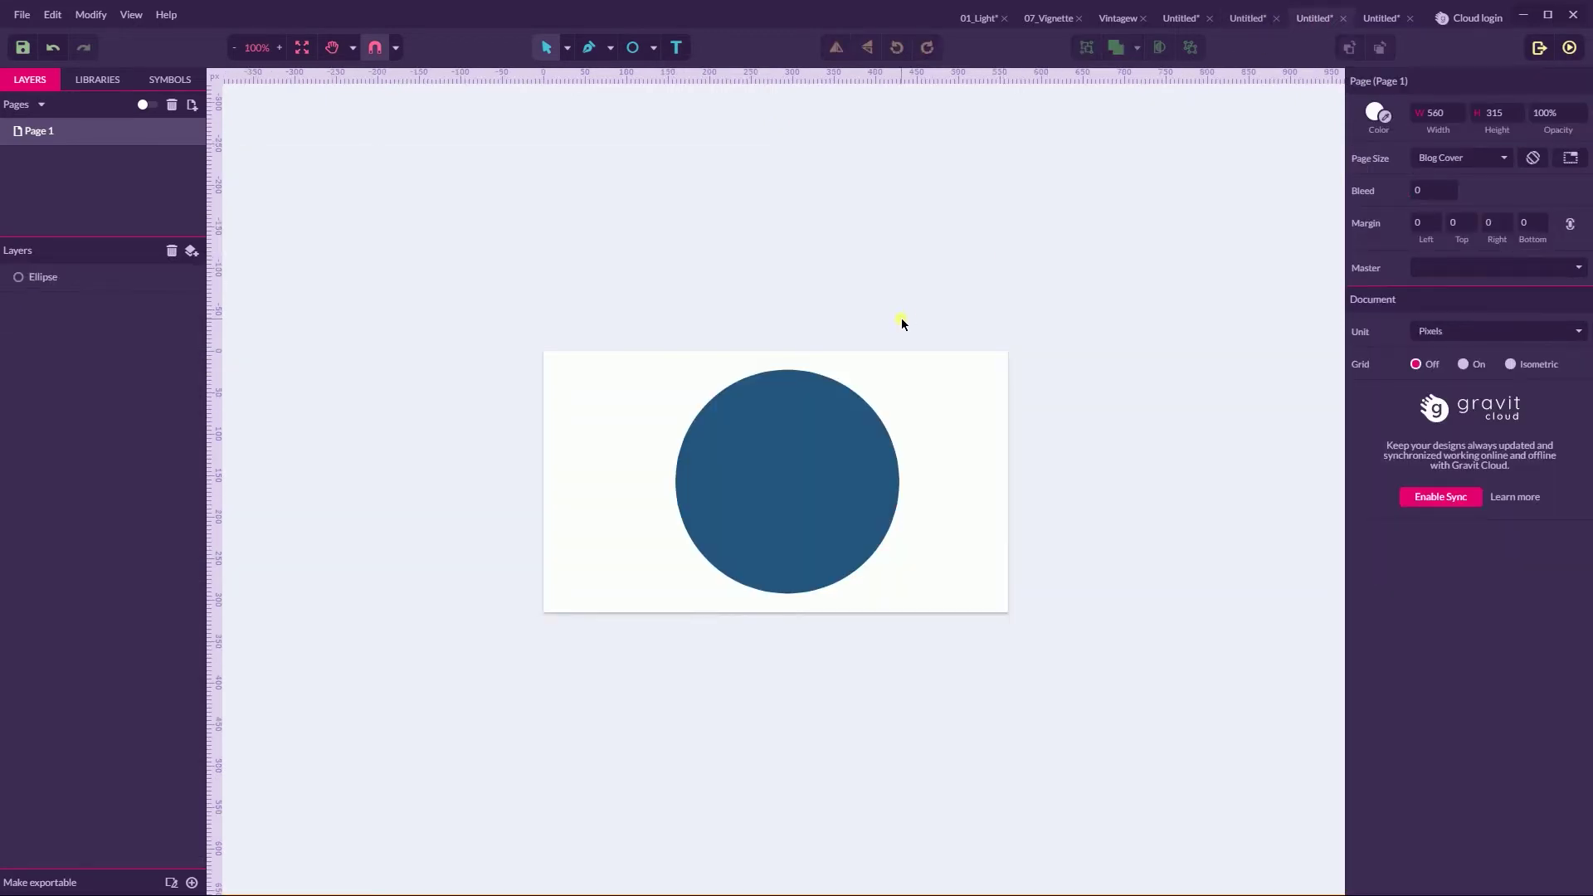
left_click(854, 426)
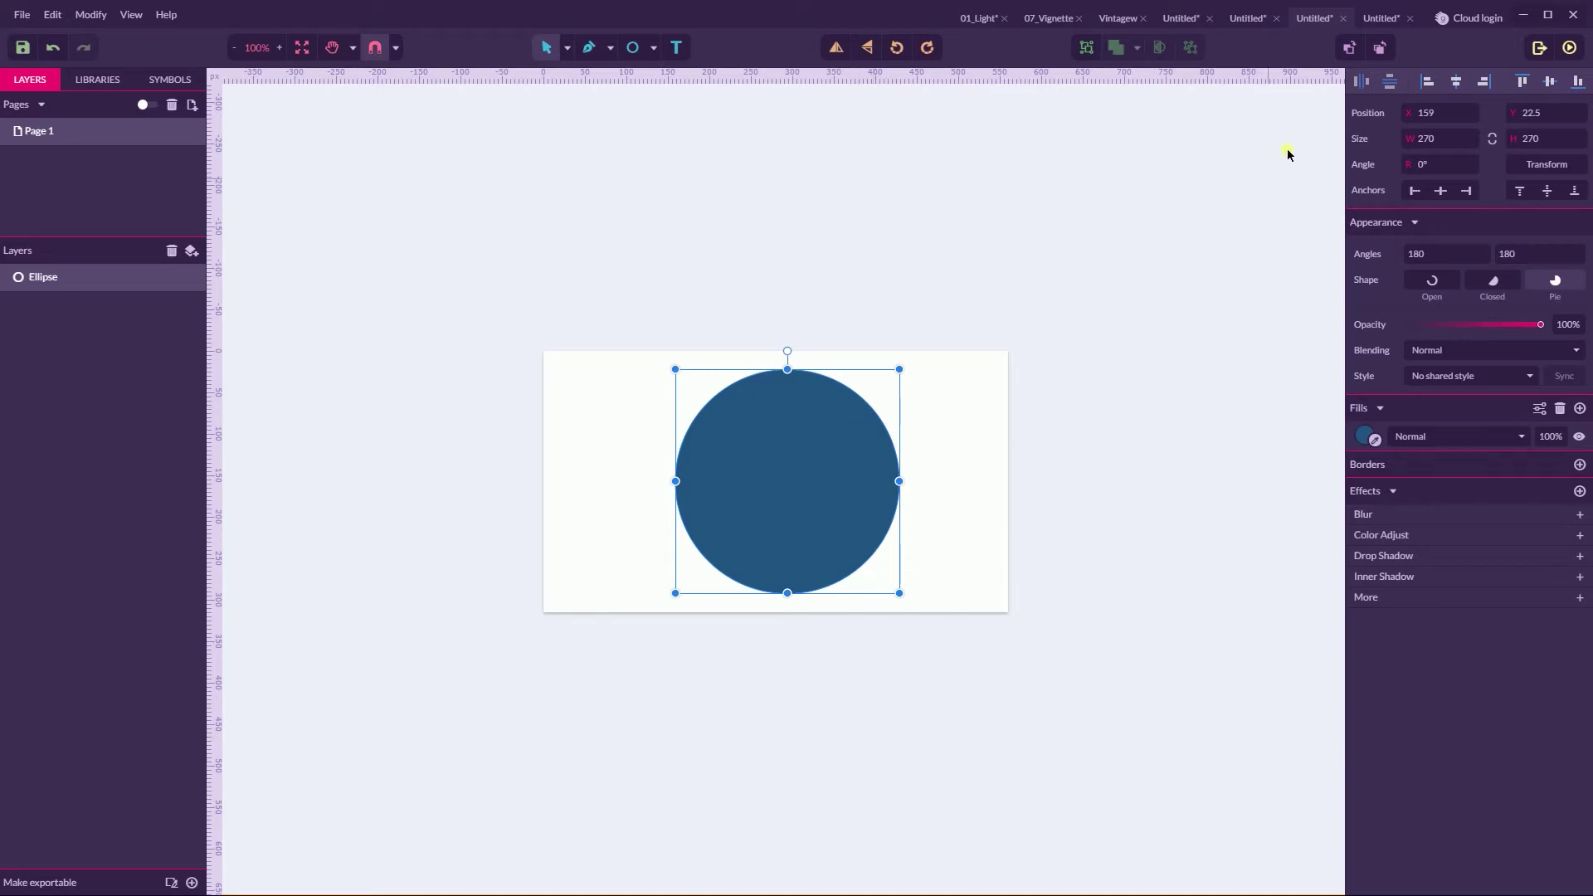
left_click(1377, 17)
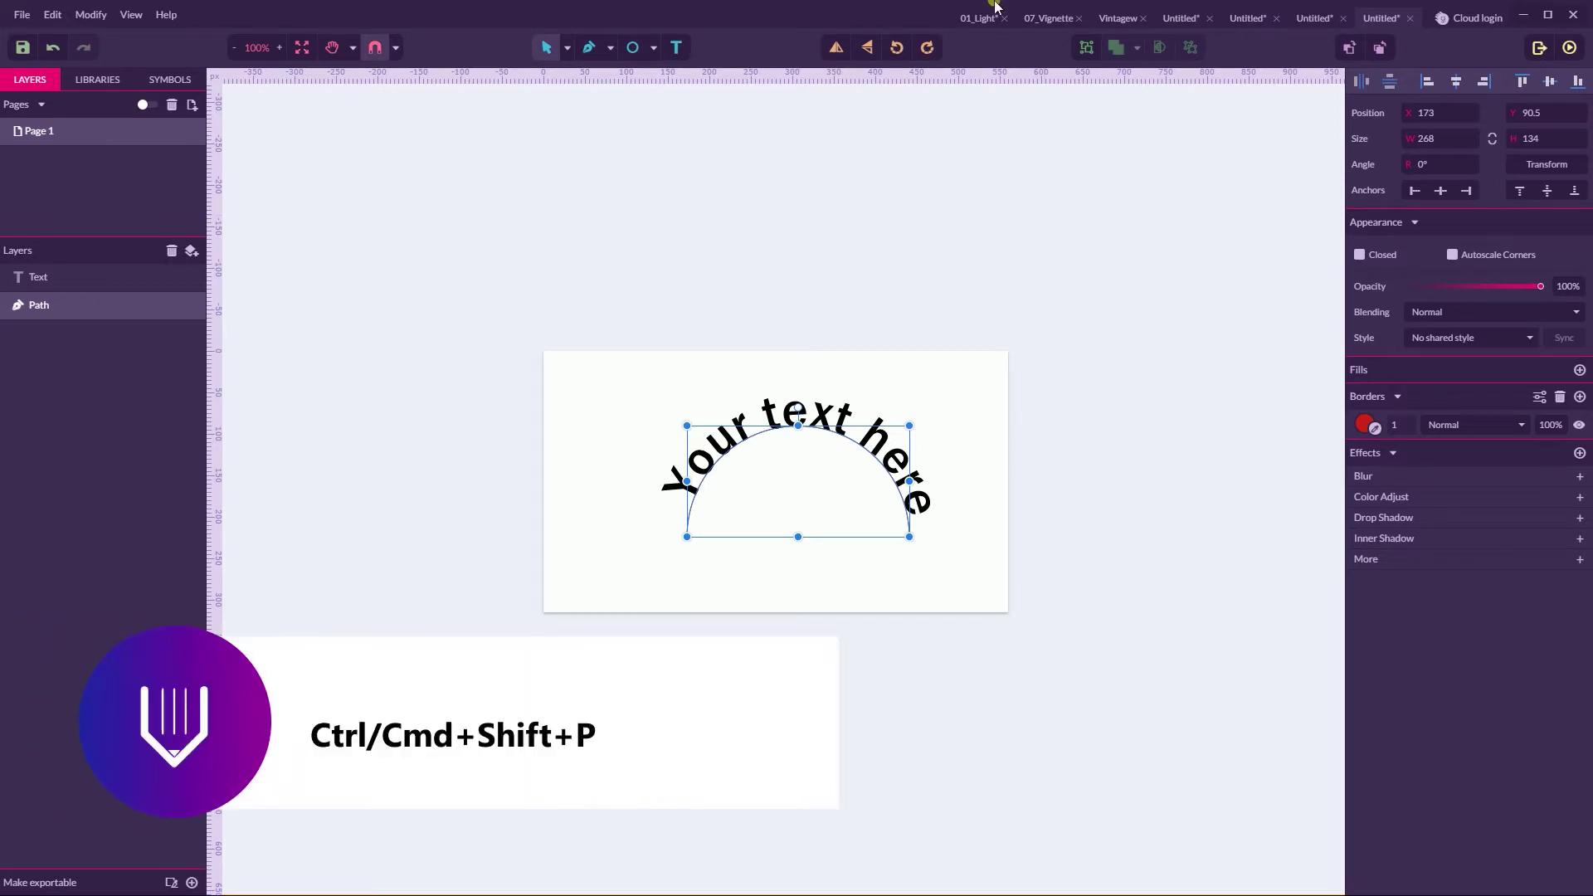
Convert the curved 'Your text here' into outlines and delete the guiding arc path
left_click(779, 434)
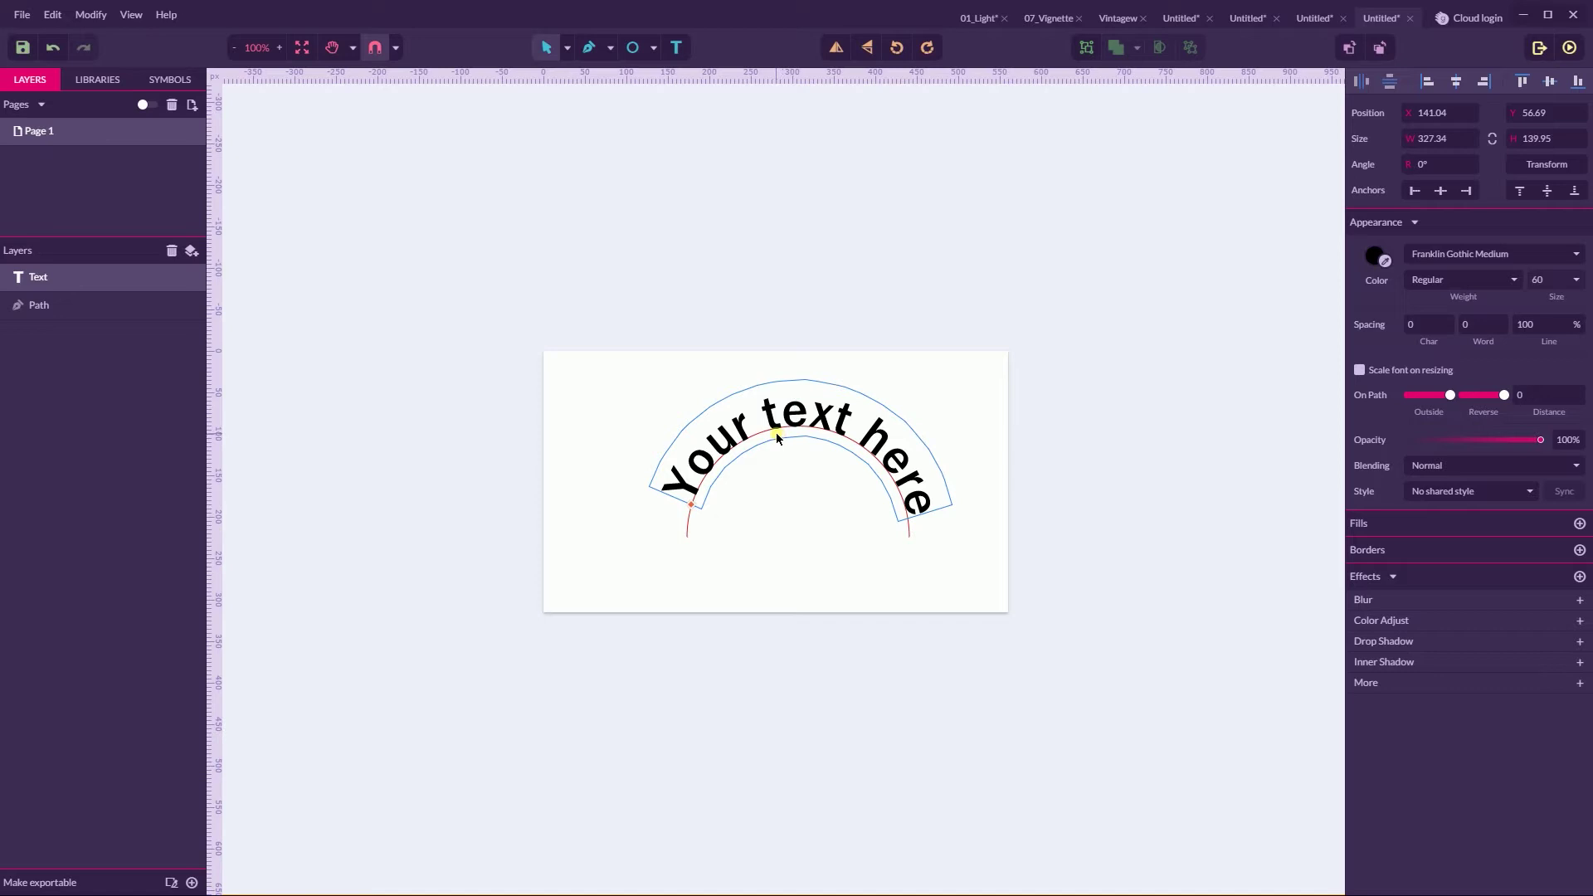
key("ctrl+shift+p")
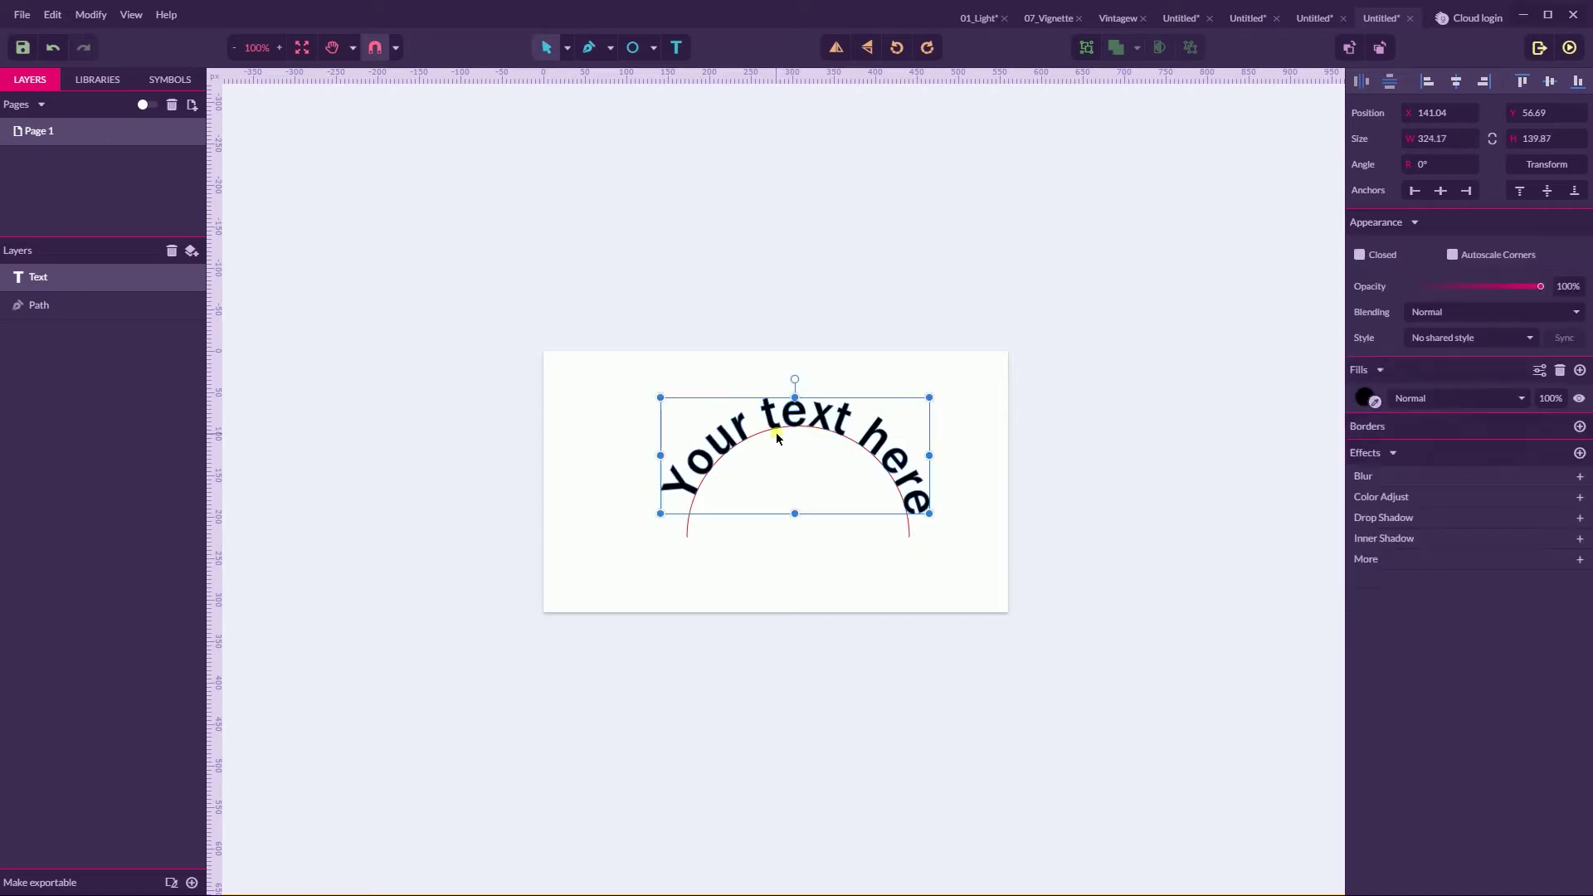
left_click(33, 305)
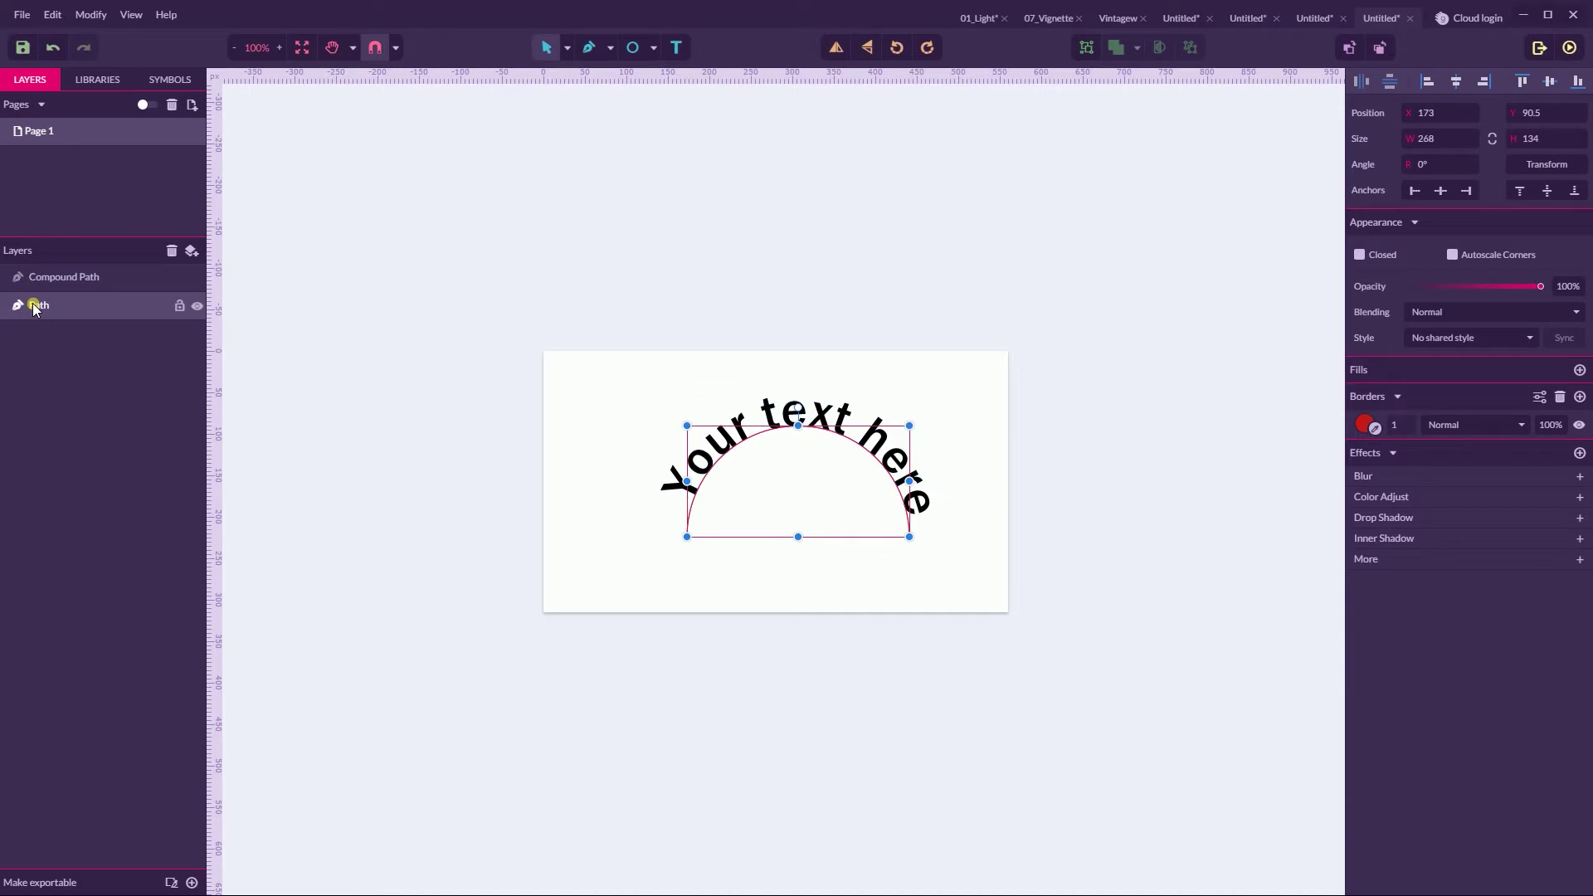
key("Delete")
Shift the outlined lettering slightly down and to the left
left_click(64, 276)
left_click(749, 433)
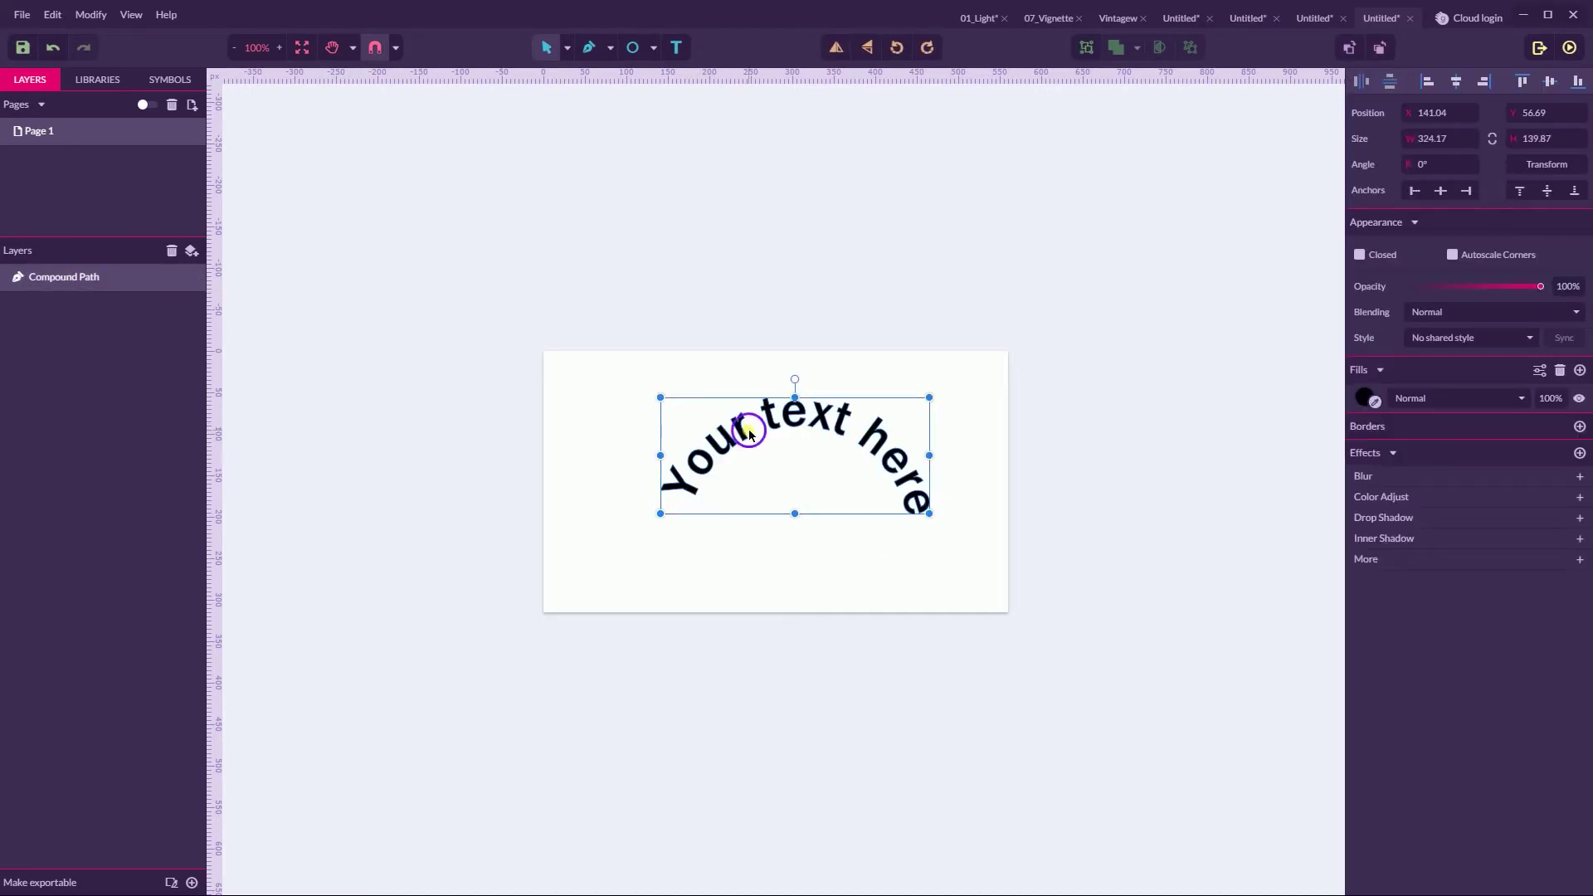
left_click(749, 433)
left_click_drag(730, 441, 718, 458)
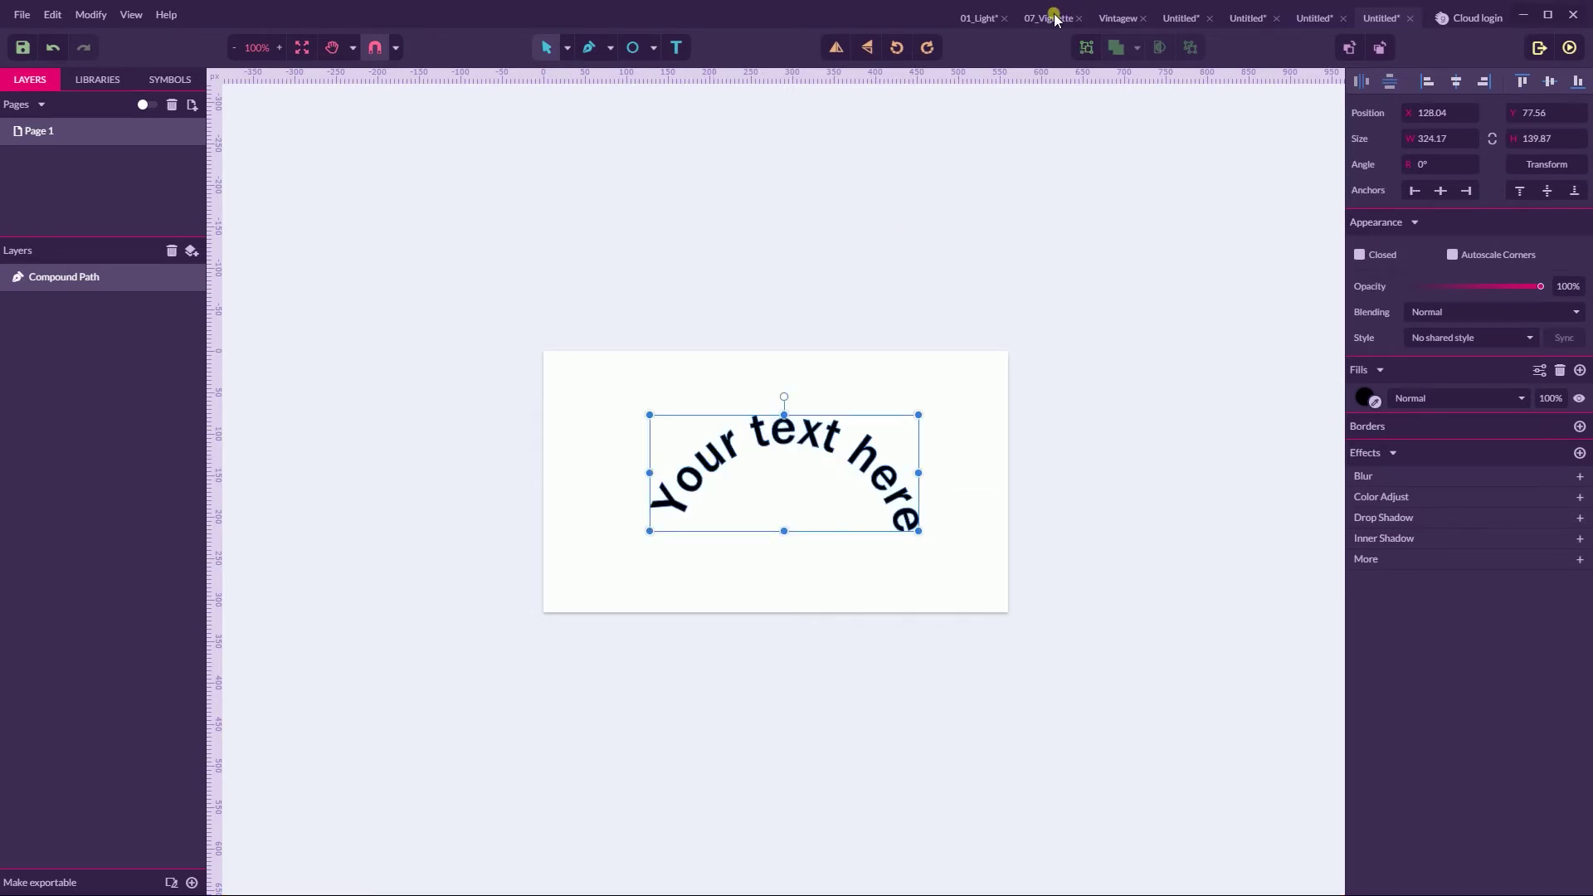
left_click(1053, 18)
Paste the 01_Light speckle texture group over the curved text and reselect it
left_click(1099, 25)
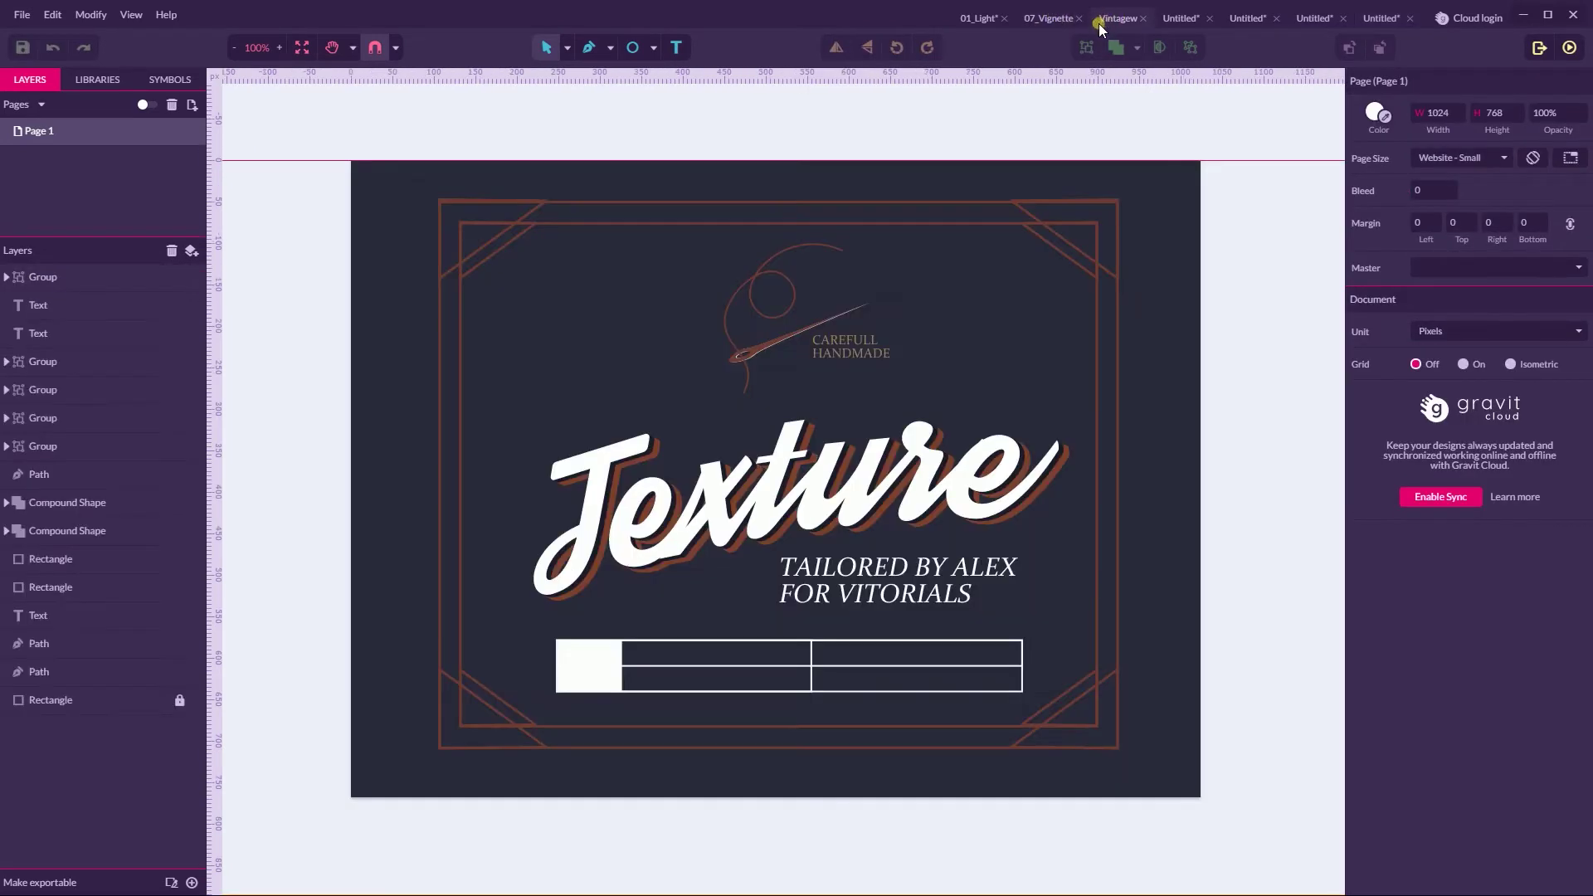
left_click(976, 19)
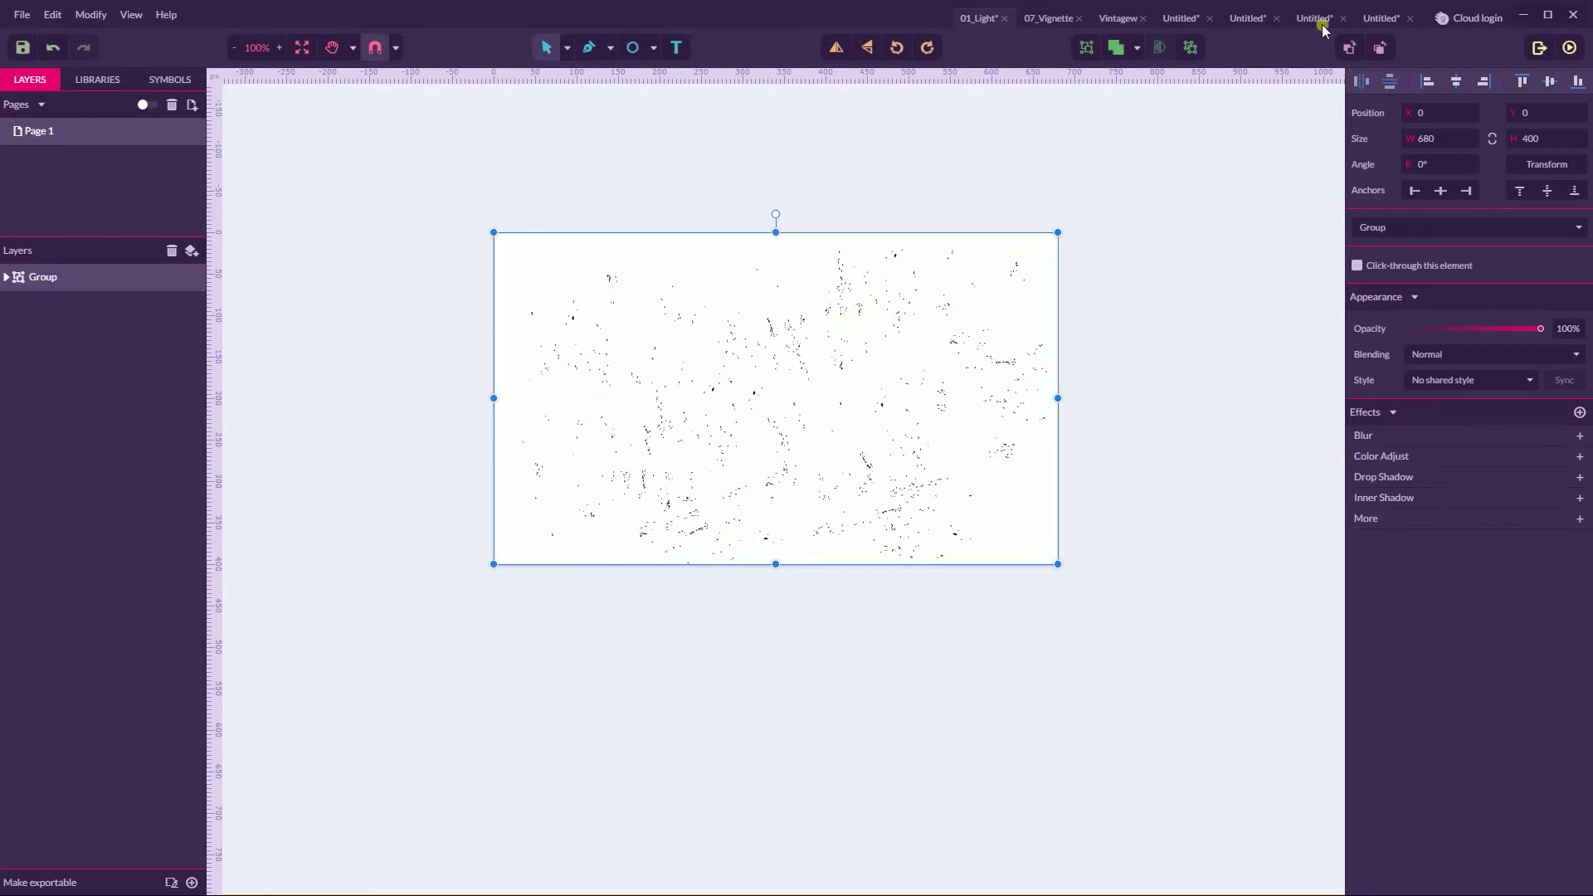
left_click(1262, 20)
left_click(1309, 20)
left_click(1368, 18)
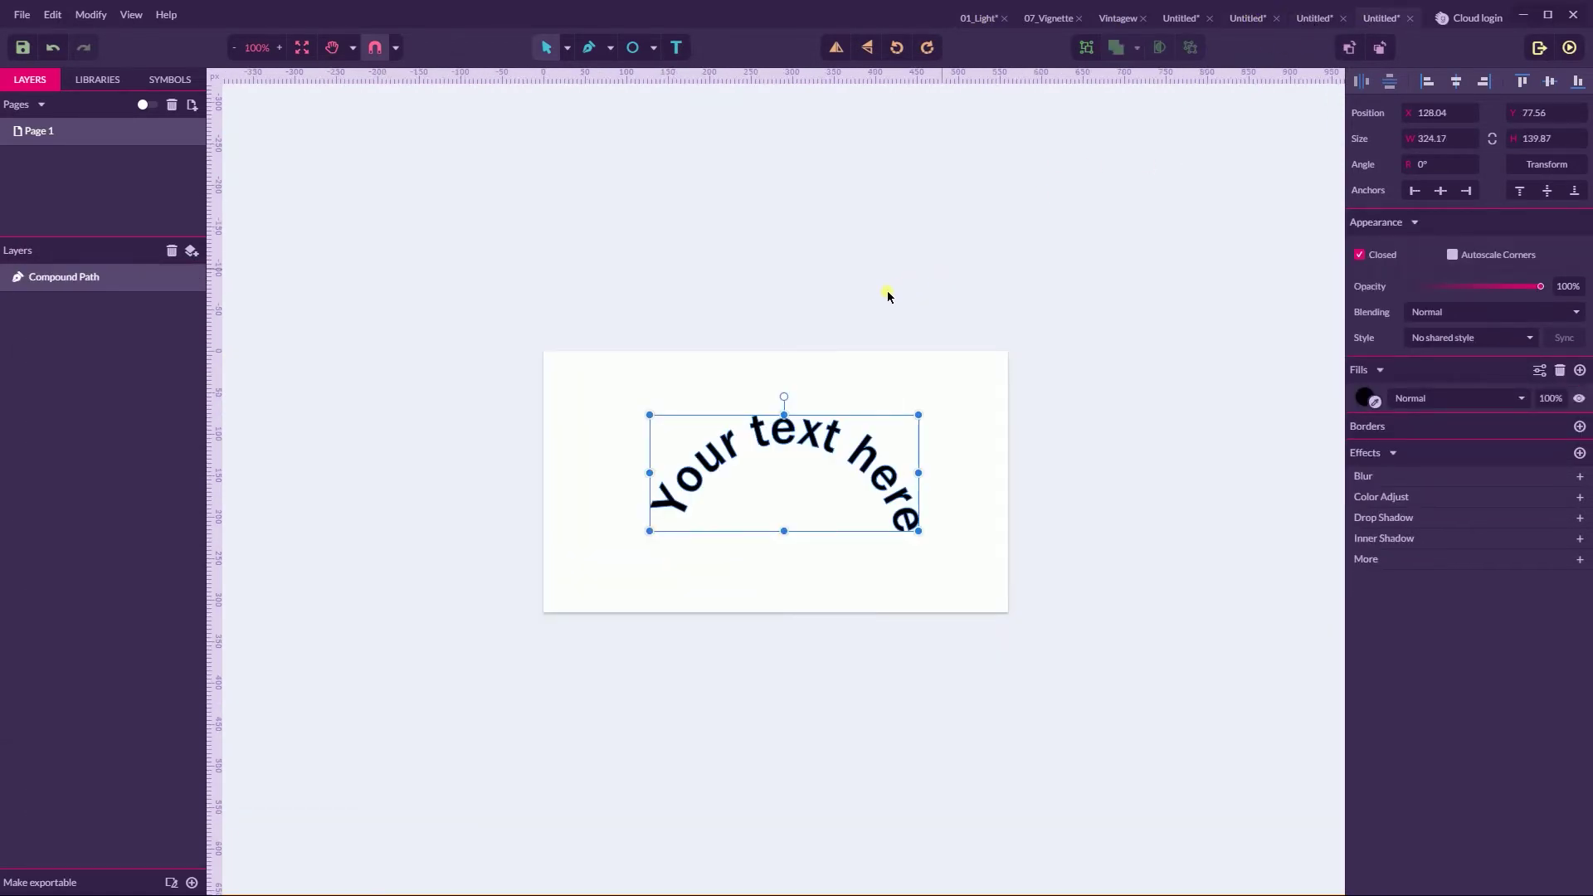
key("ctrl+v")
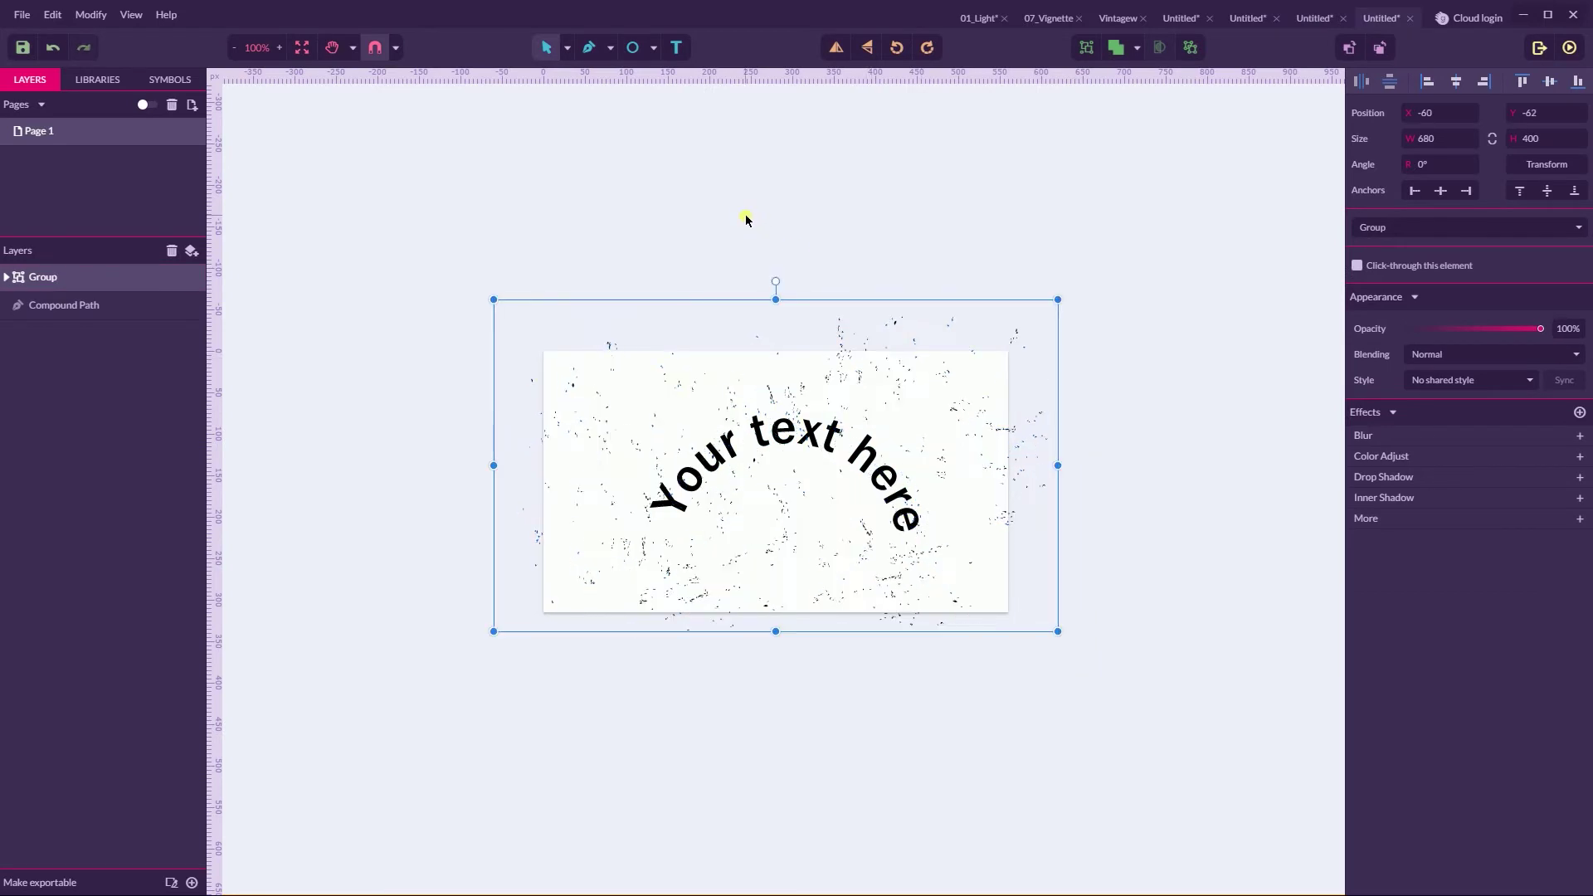
left_click(744, 217)
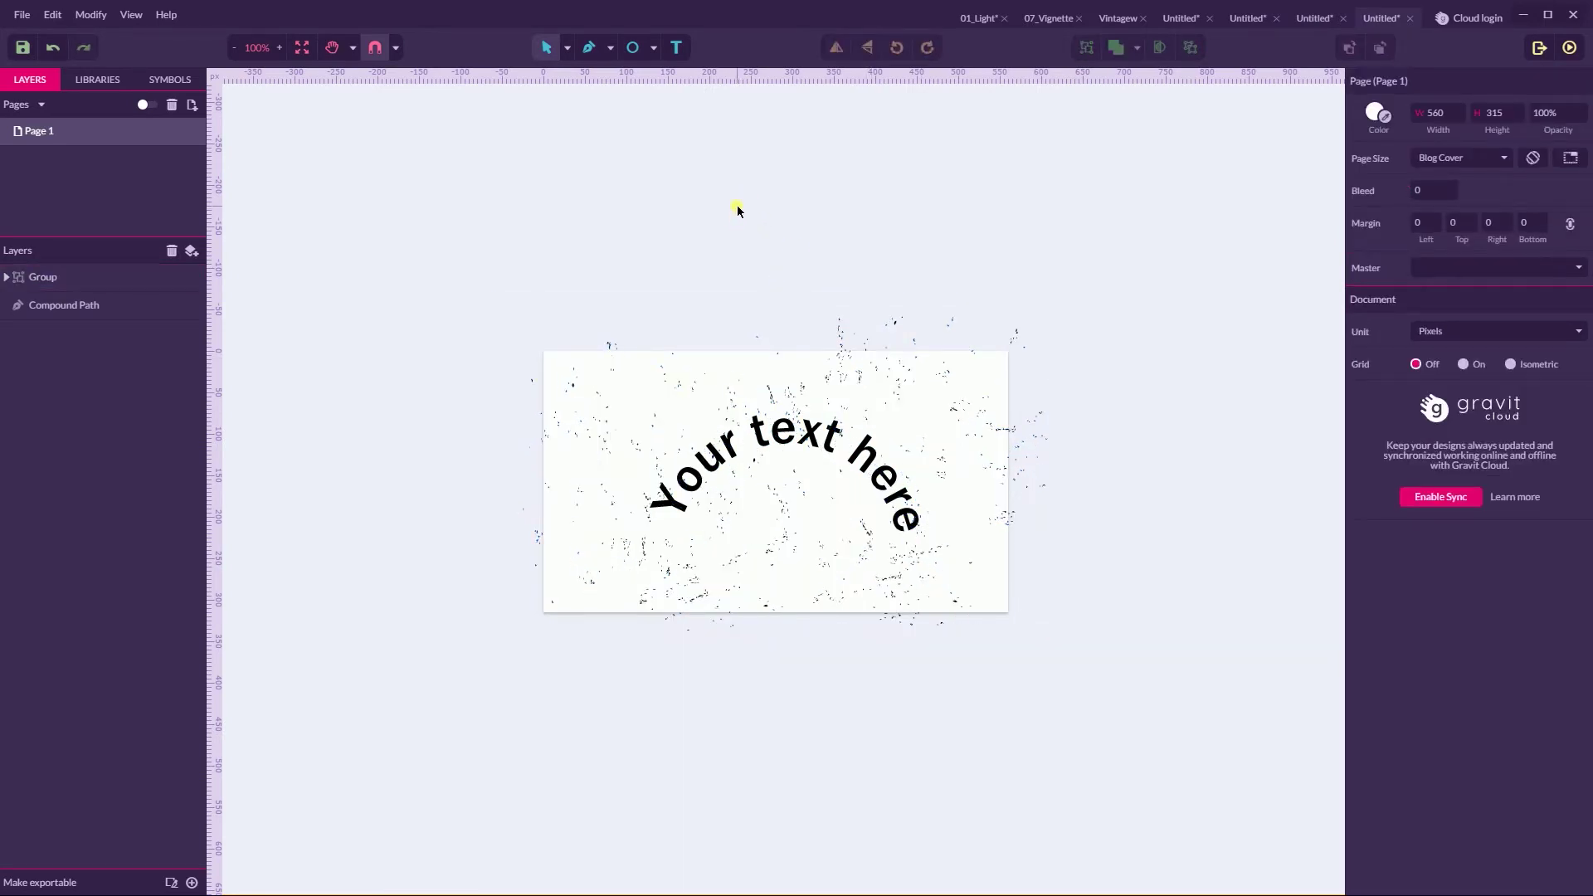
left_click(89, 278)
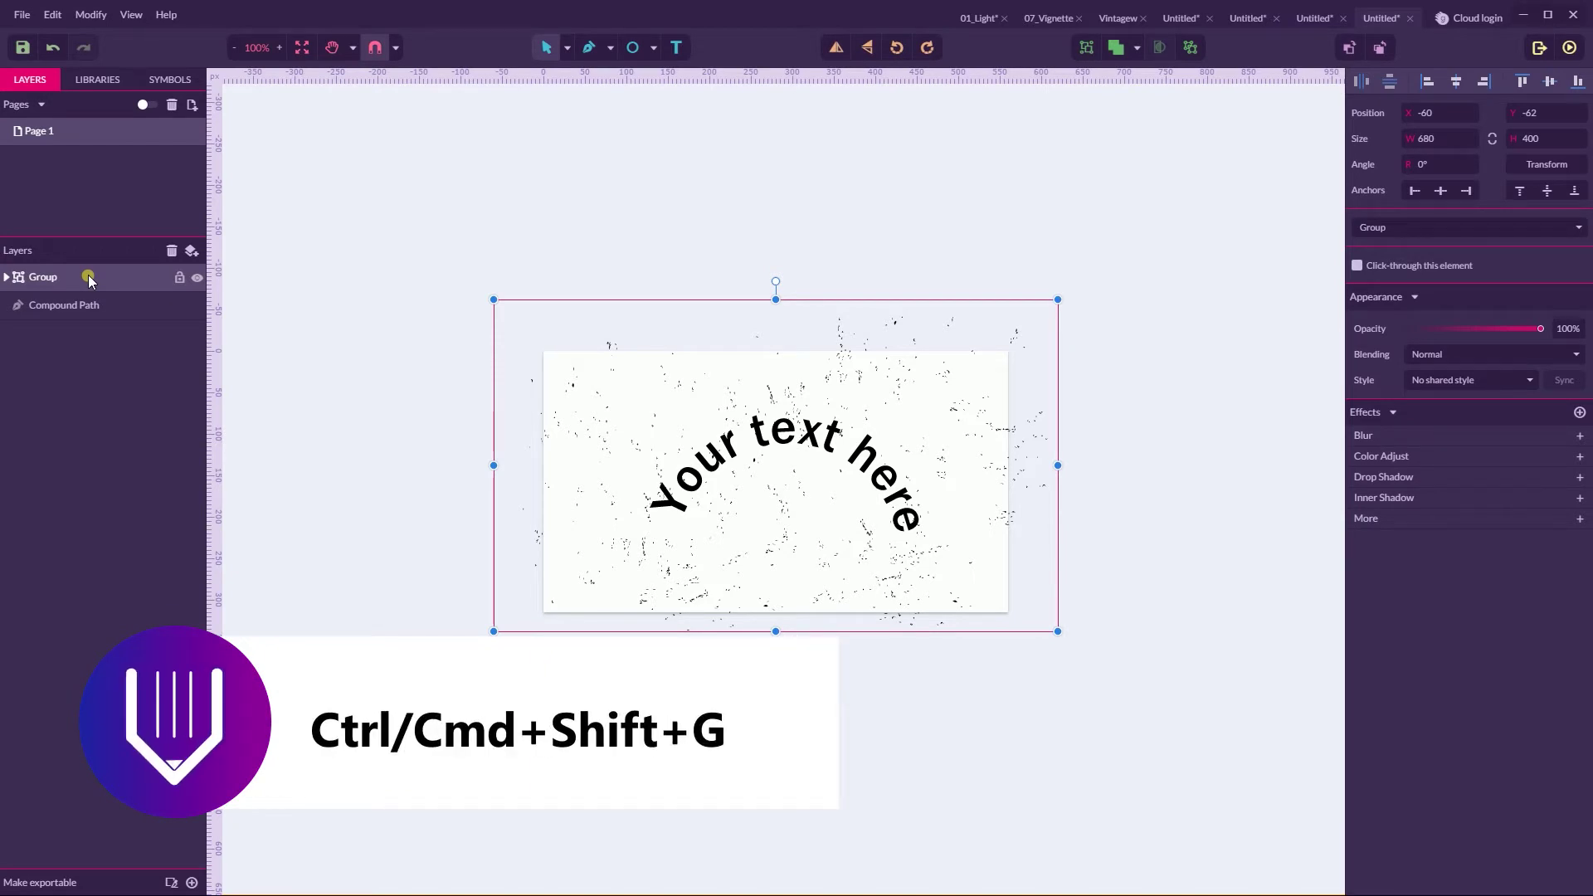
Ungroup the texture and delete a first batch of stray speckles away from the text
key("ctrl+shift+g")
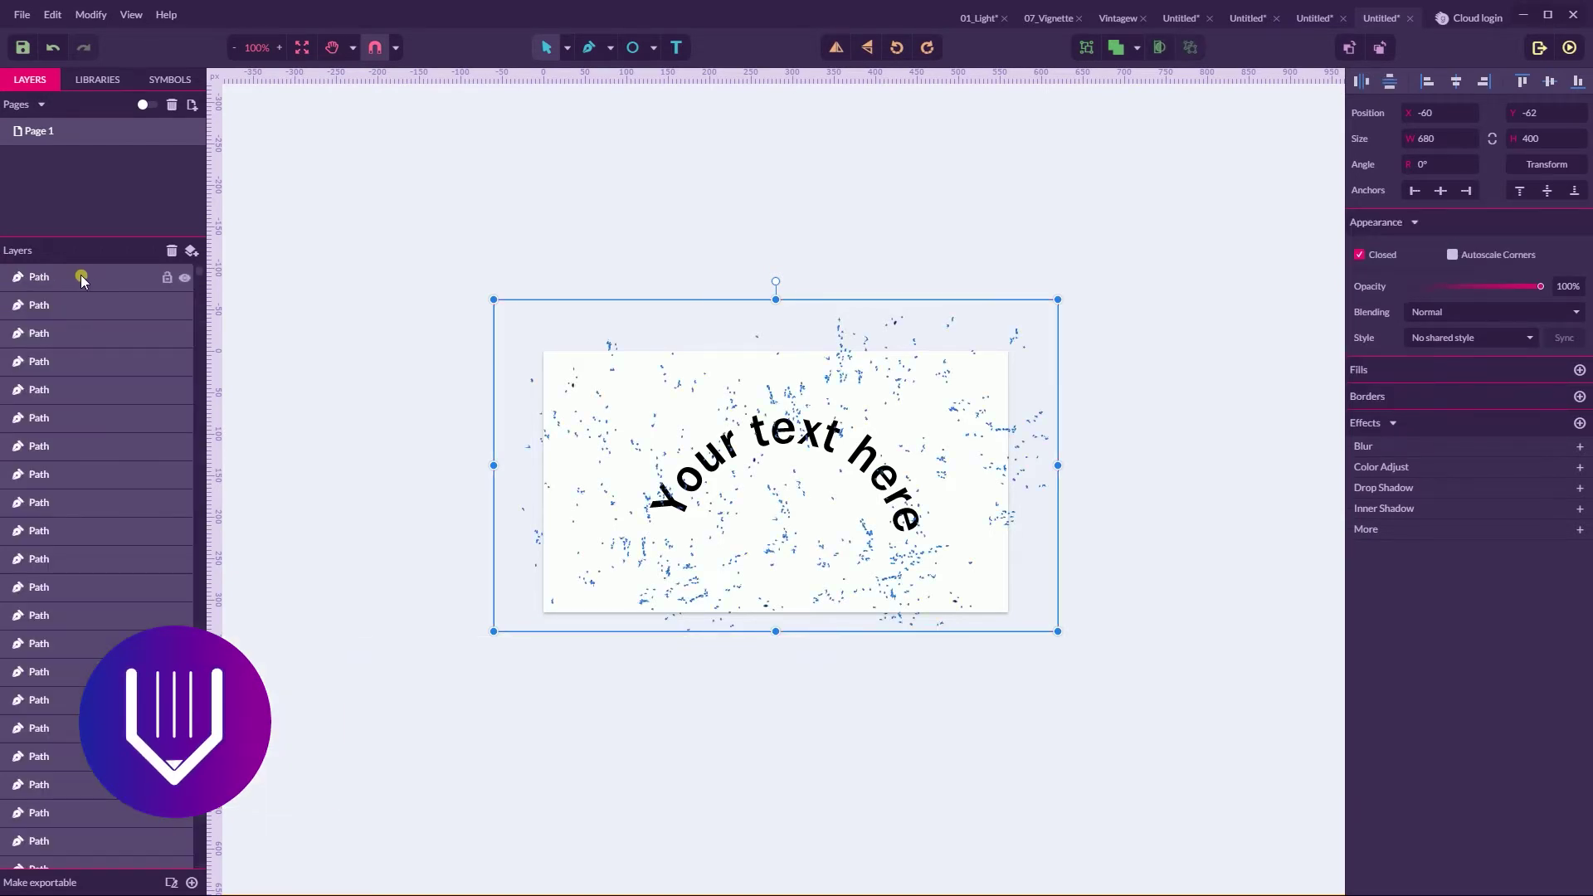
left_click(426, 128)
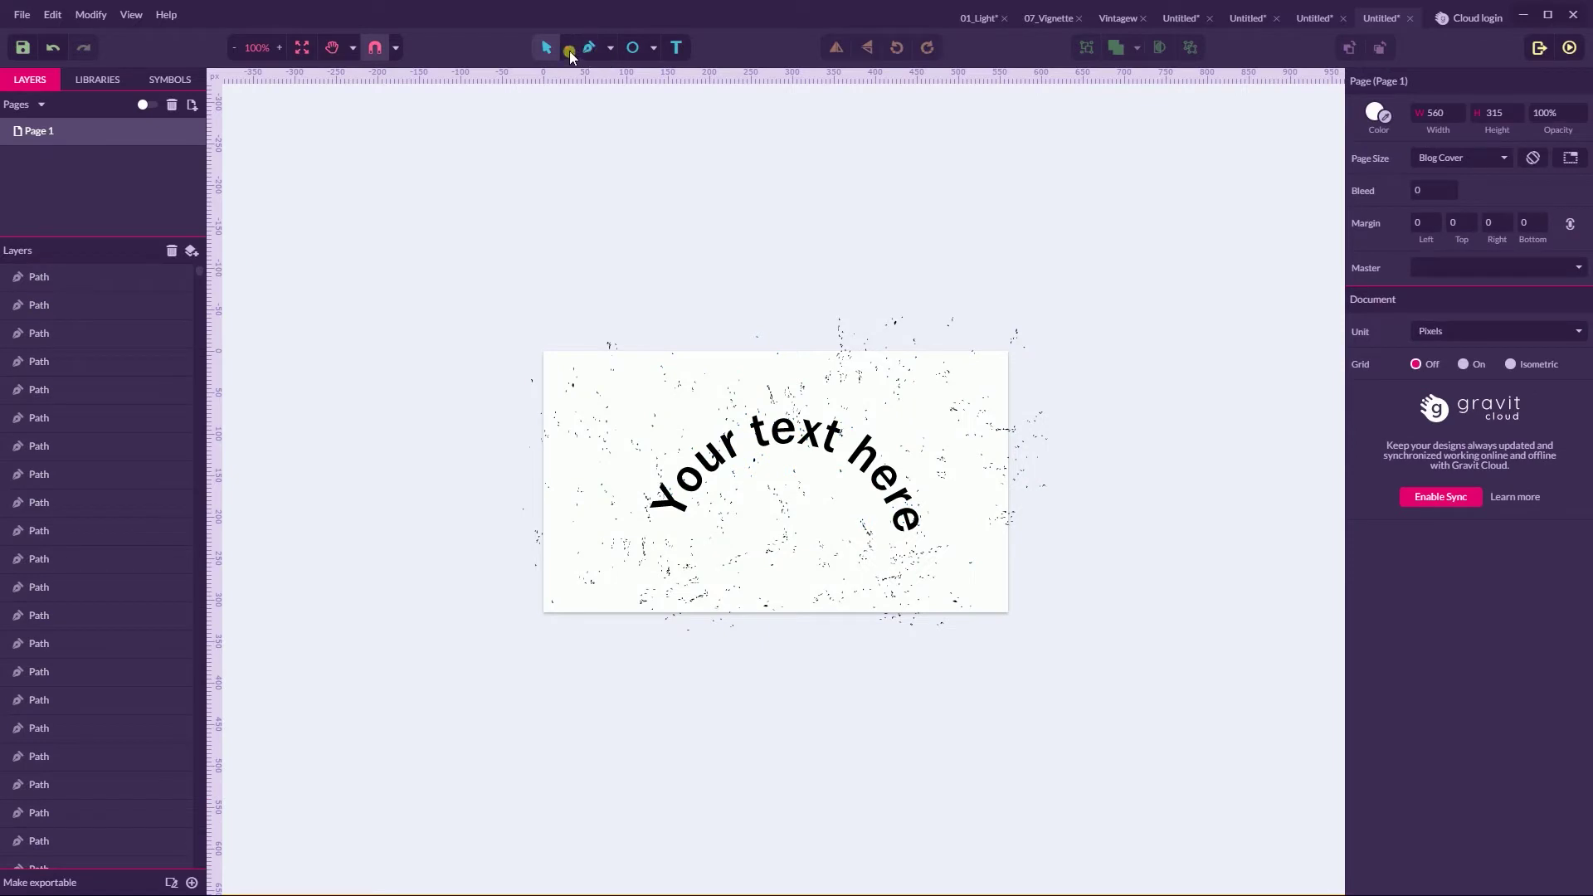
left_click(567, 47)
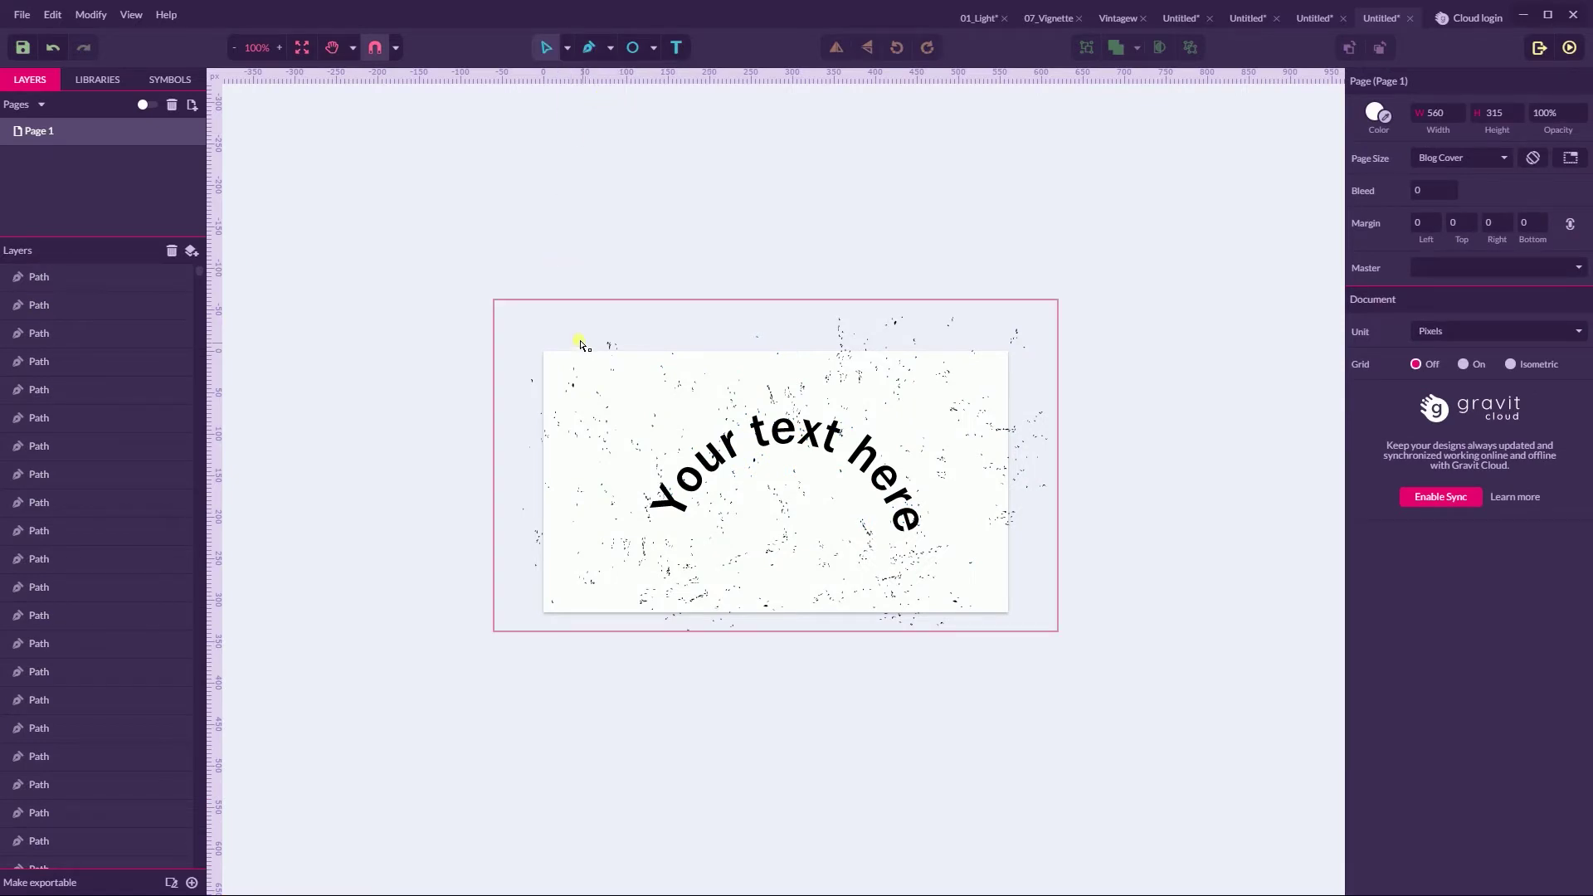
left_click_drag(403, 283, 509, 342)
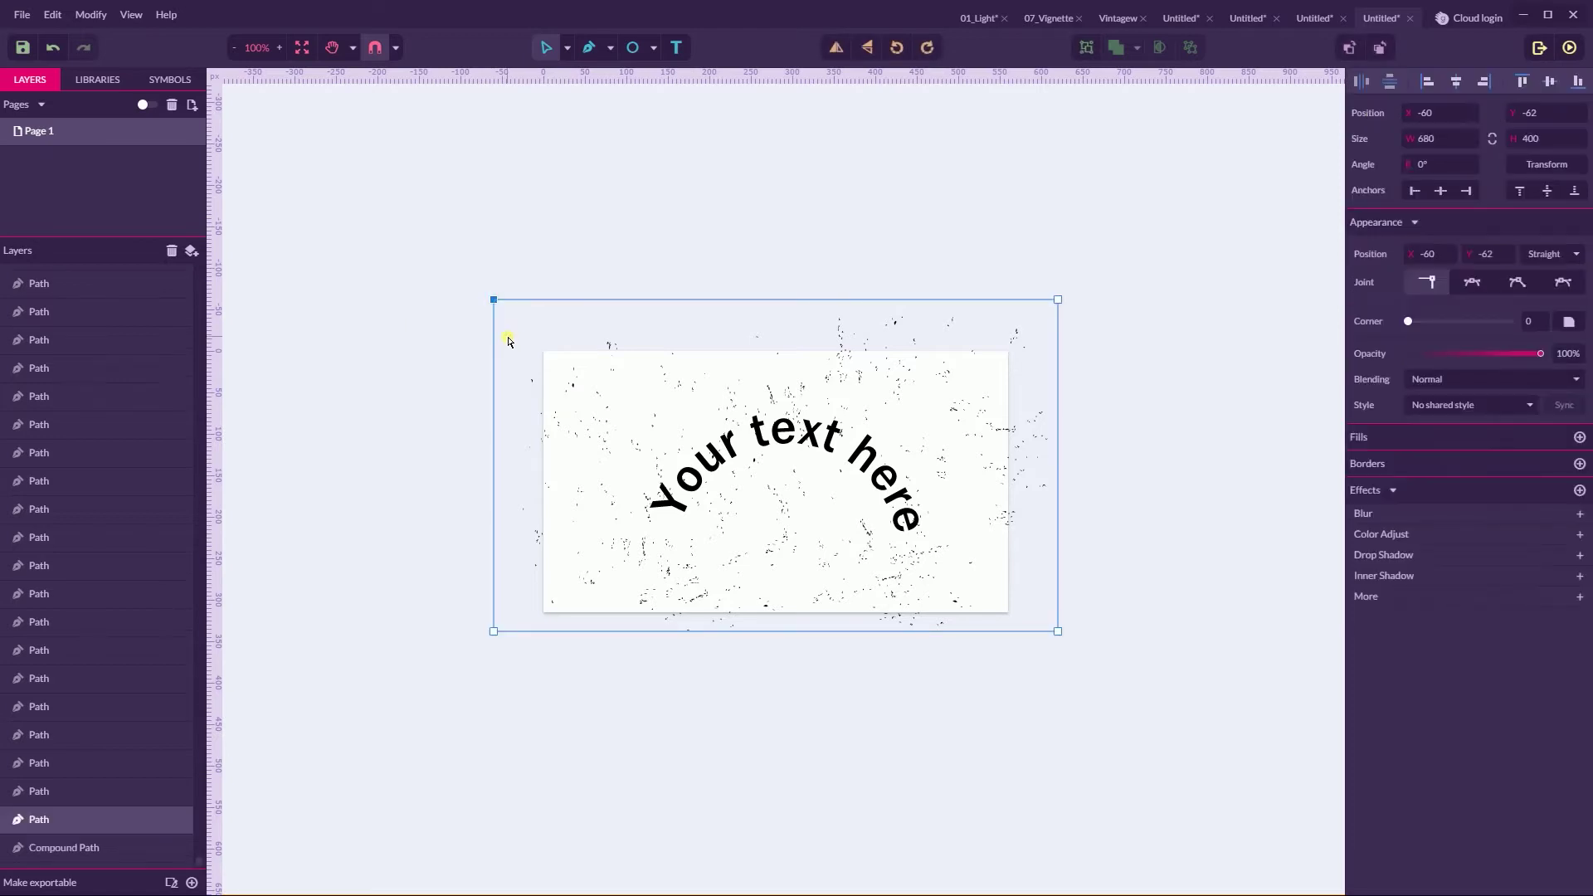
left_click(511, 340)
left_click_drag(423, 271, 1069, 405)
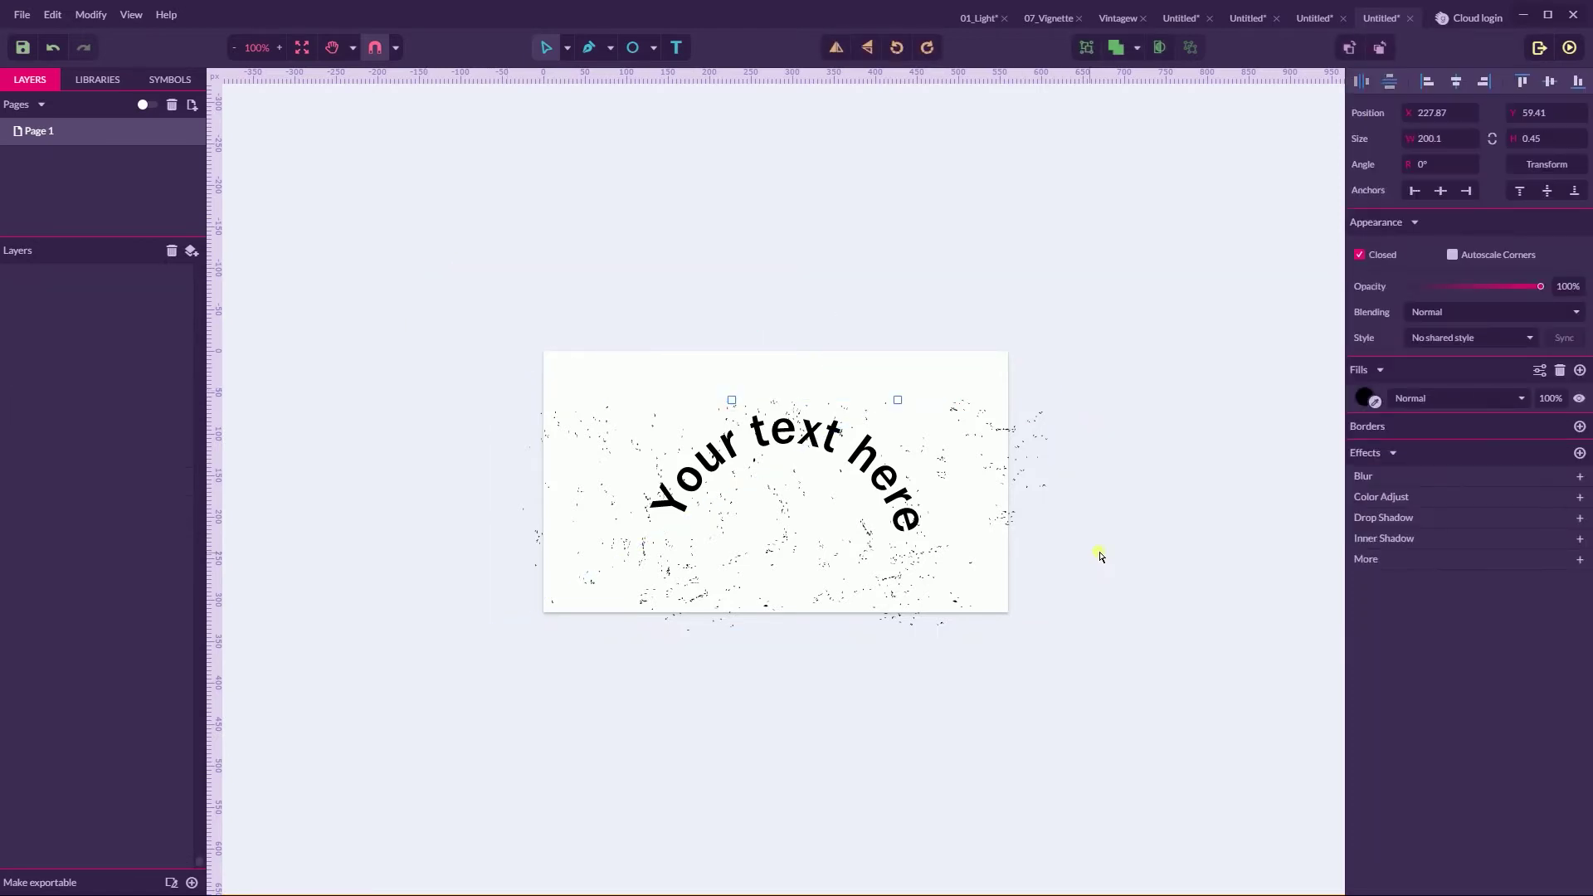
left_click_drag(1100, 556, 592, 652)
left_click_drag(490, 564, 896, 573)
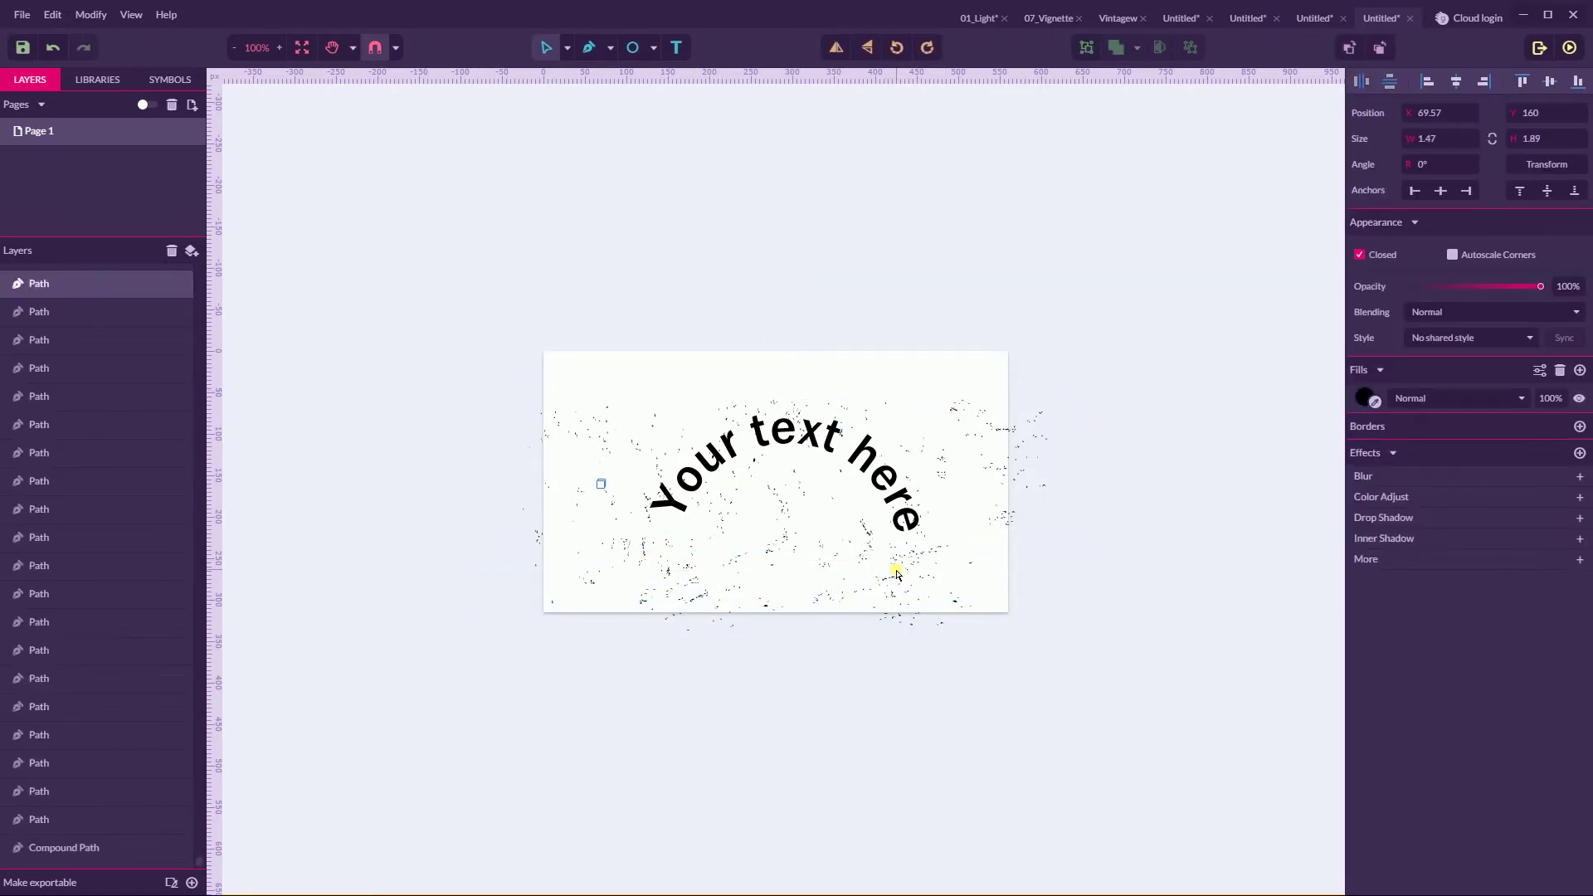
left_click_drag(1021, 401, 962, 587)
mouse_move(556, 537)
left_mouse_down()
mouse_move(1006, 639)
mouse_move(1028, 529)
left_mouse_up()
left_click_drag(946, 366, 1028, 513)
left_click(938, 455)
key("Delete")
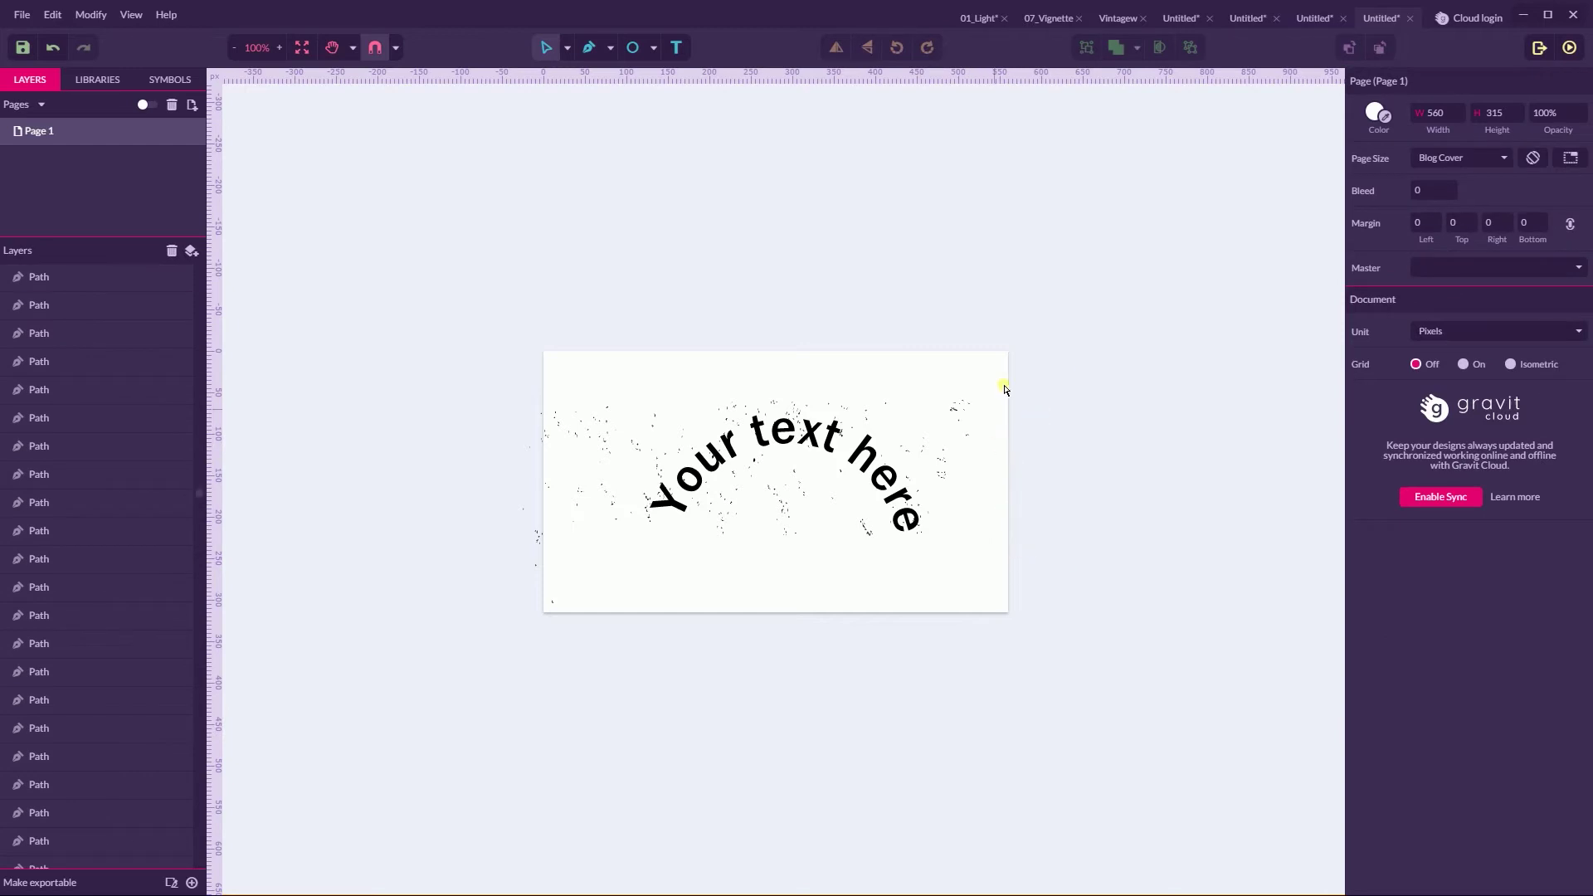
Delete the remaining stray speckles at the page's left side and upper-left corner
left_click_drag(565, 363, 589, 540)
key("Delete")
left_click_drag(512, 380, 585, 484)
key("Delete")
left_click(568, 47)
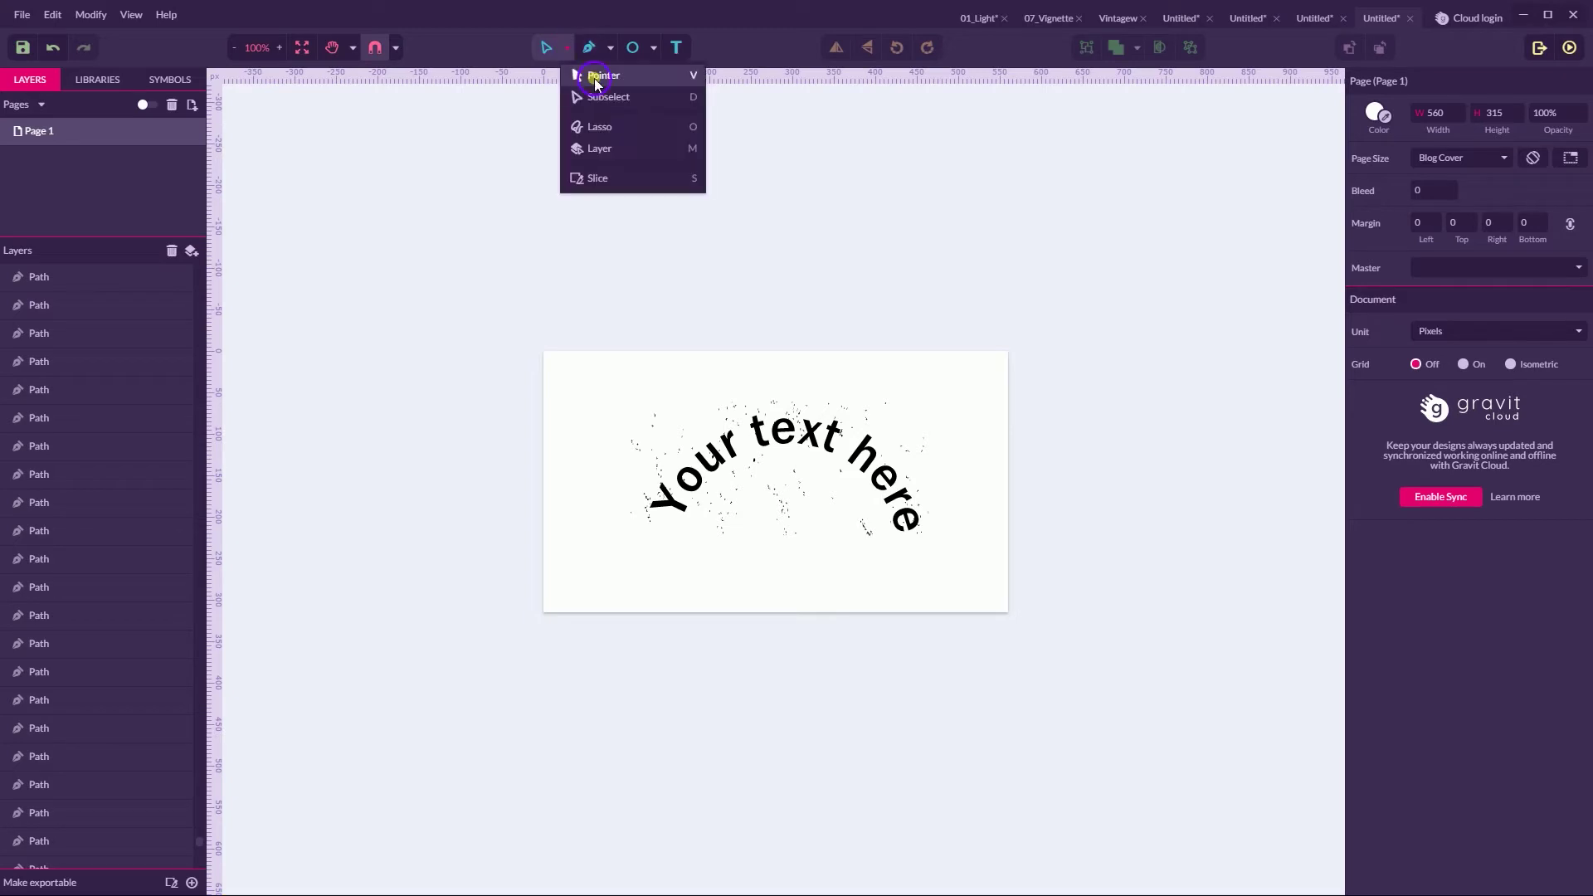
Subtract the nearby speckles from the curved 'Your text here' shape, then deselect it
left_click(595, 75)
left_click(715, 458)
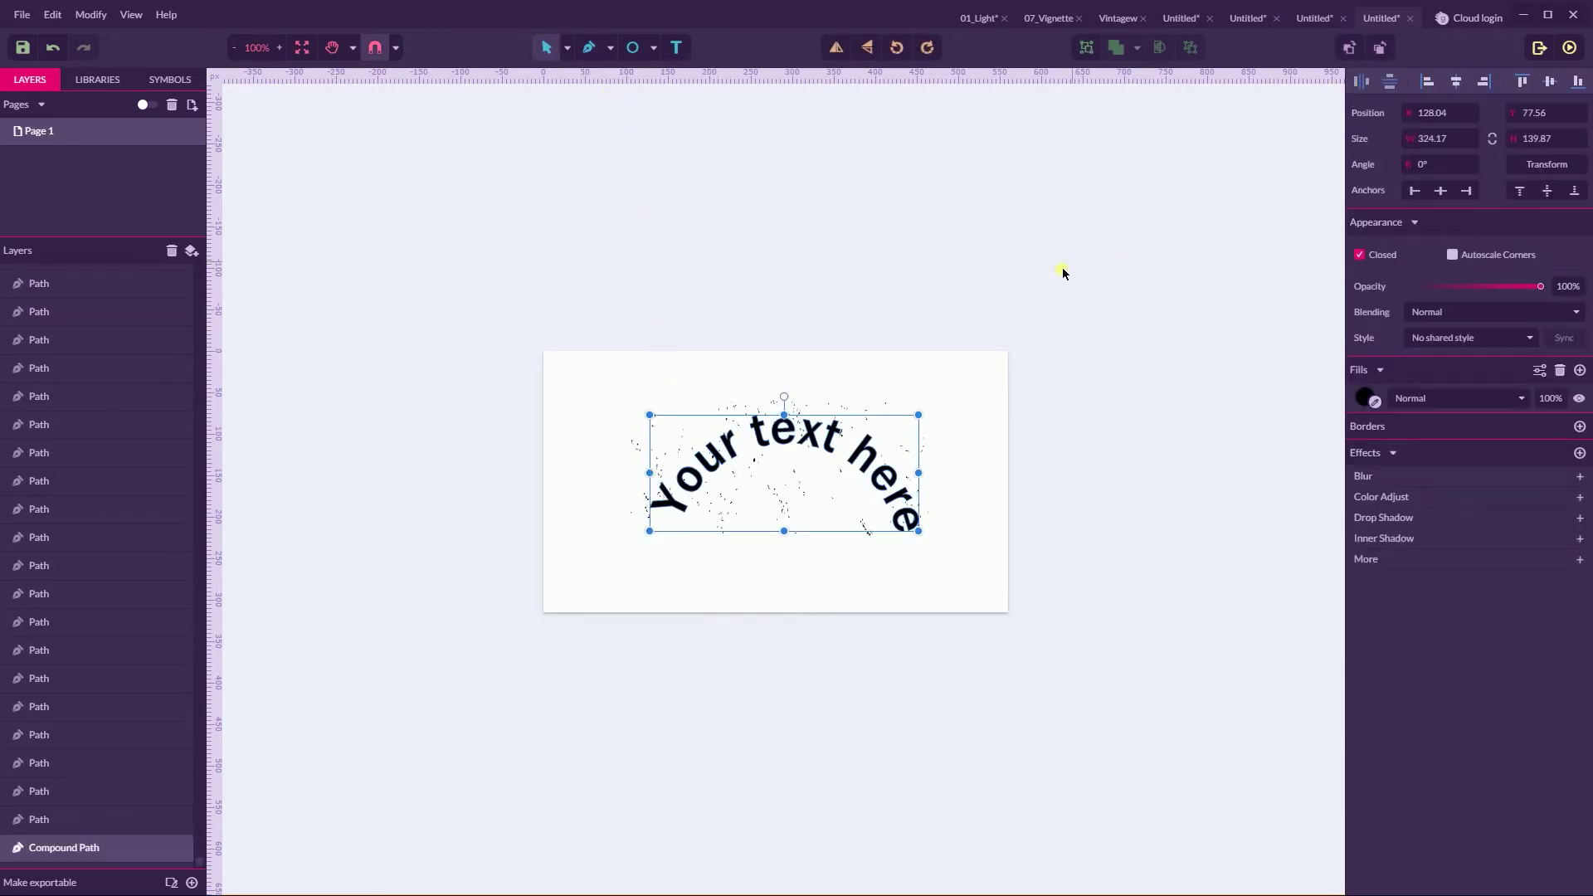
left_click_drag(1061, 274, 576, 627)
left_click(1137, 47)
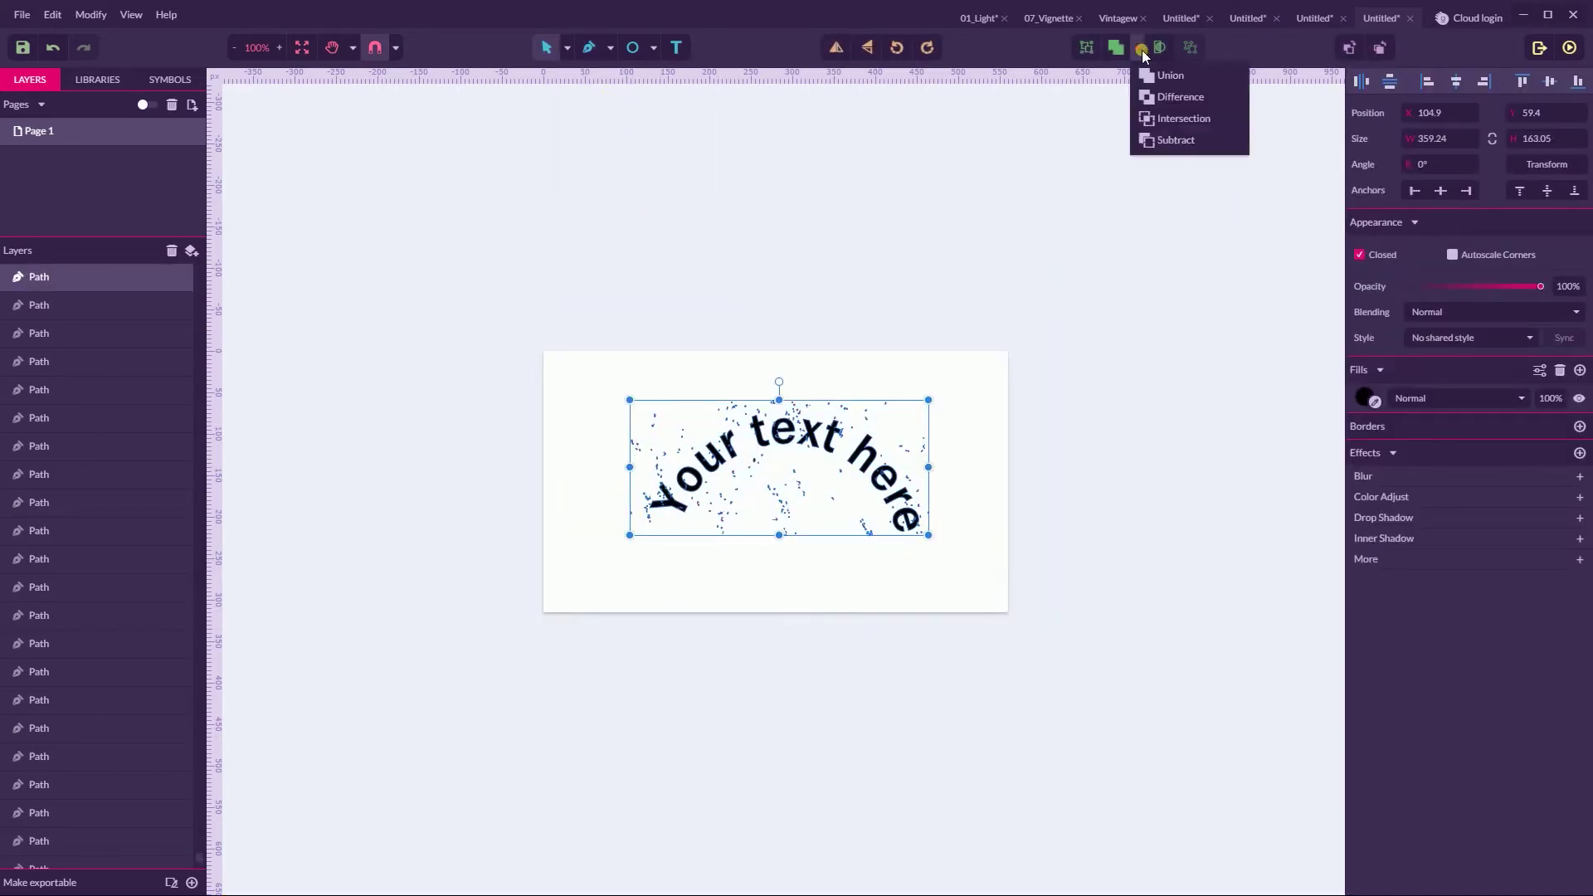
key("ctrl+alt+u")
left_click(864, 297)
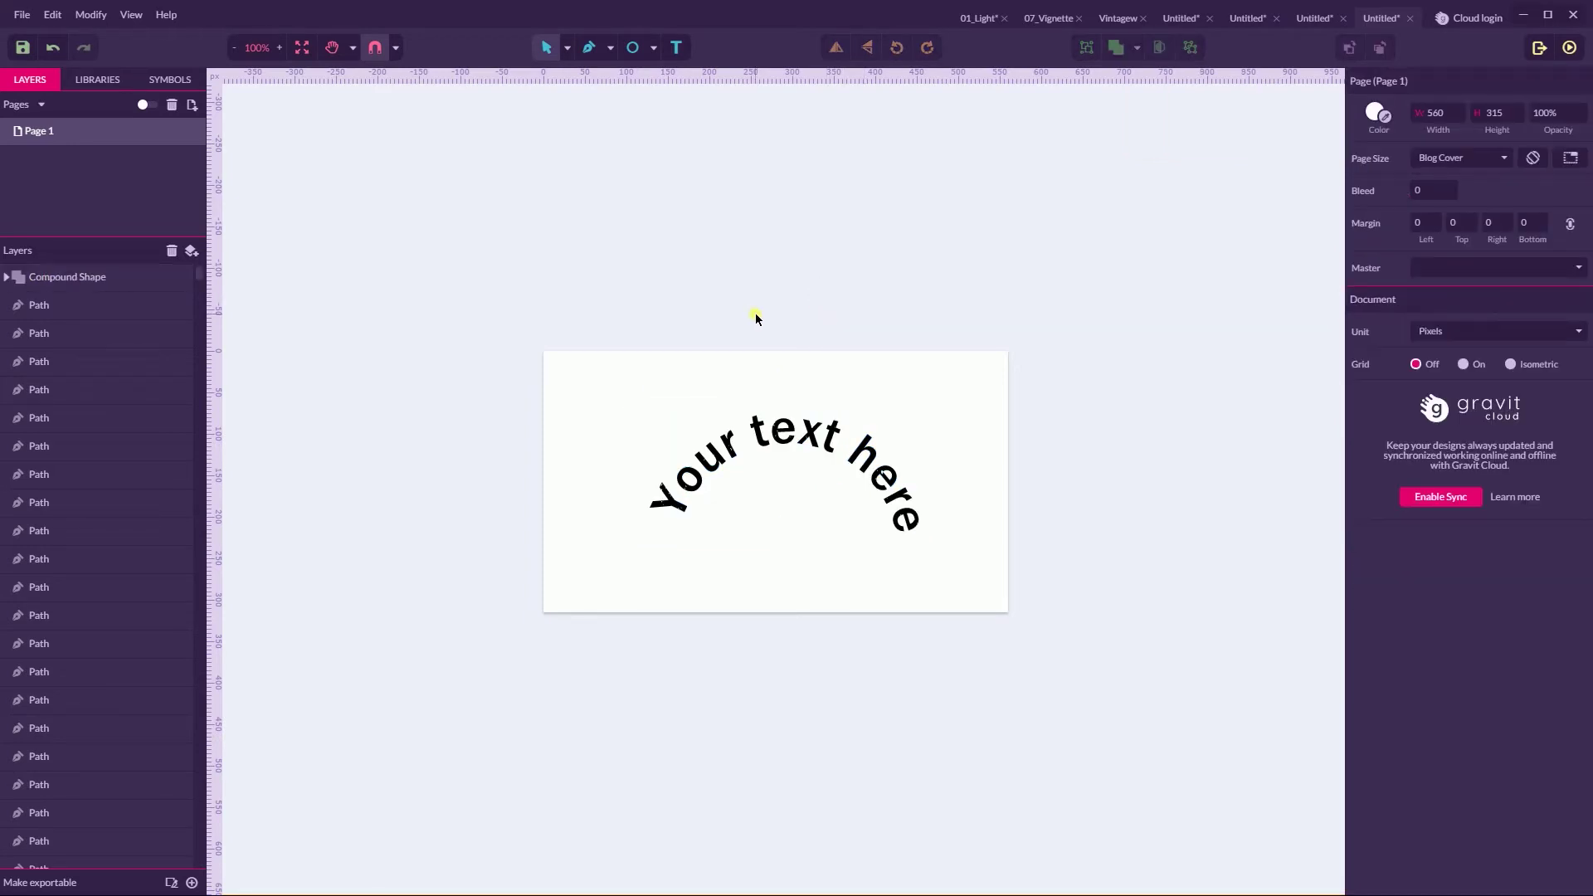
scroll(755, 317, "up", 5)
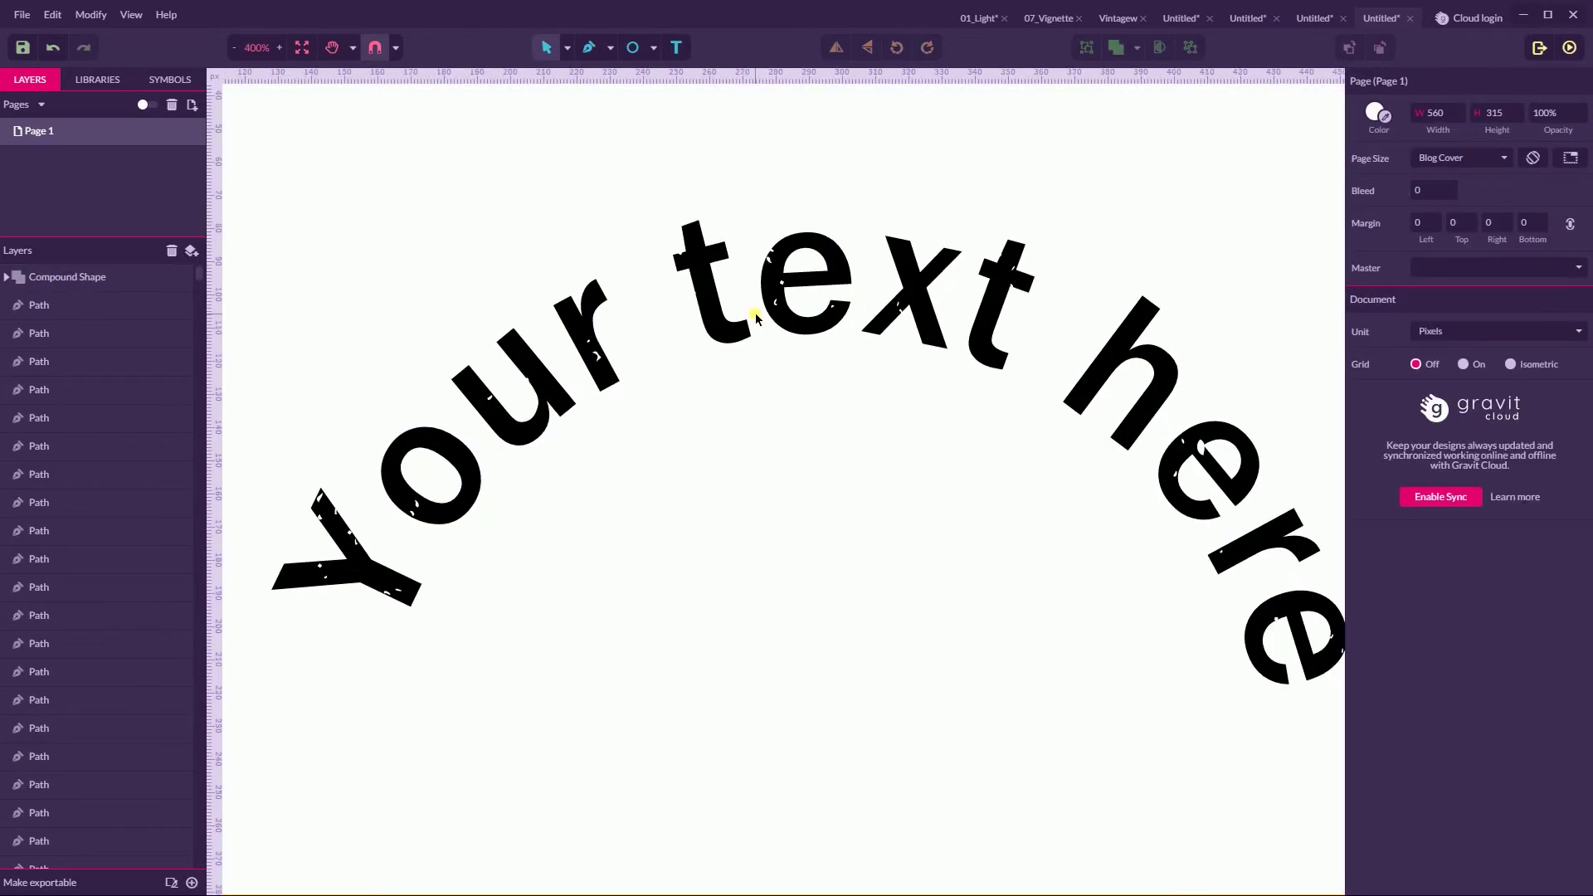
scroll(755, 318, "down", 3)
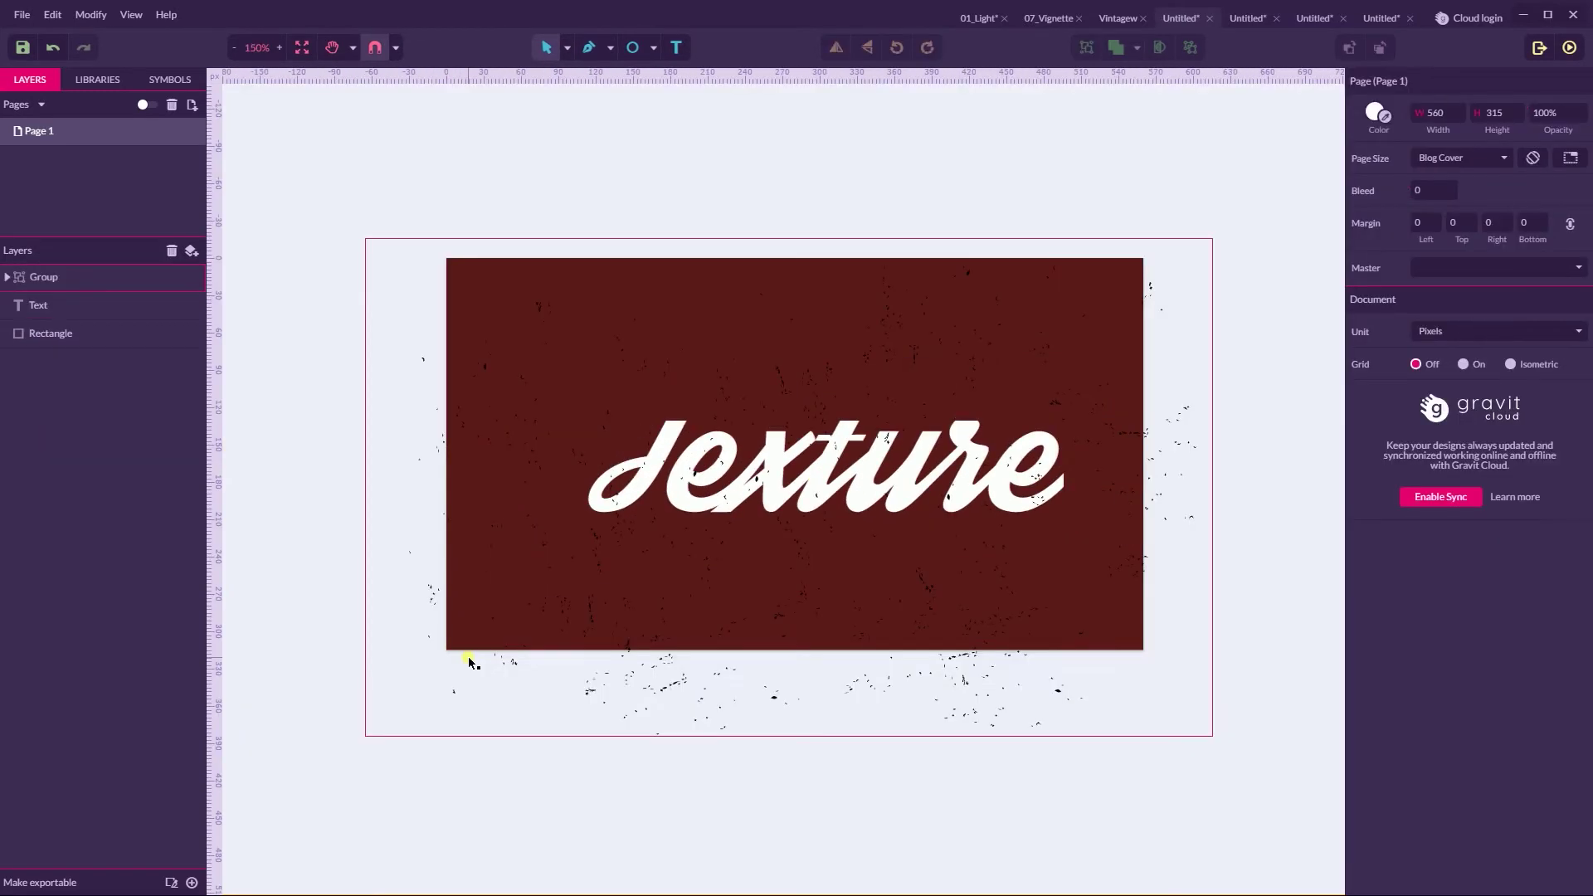
Zoom in, select the Texture text with the speckle group, and subtract the speckles
key("ctrl+plus")
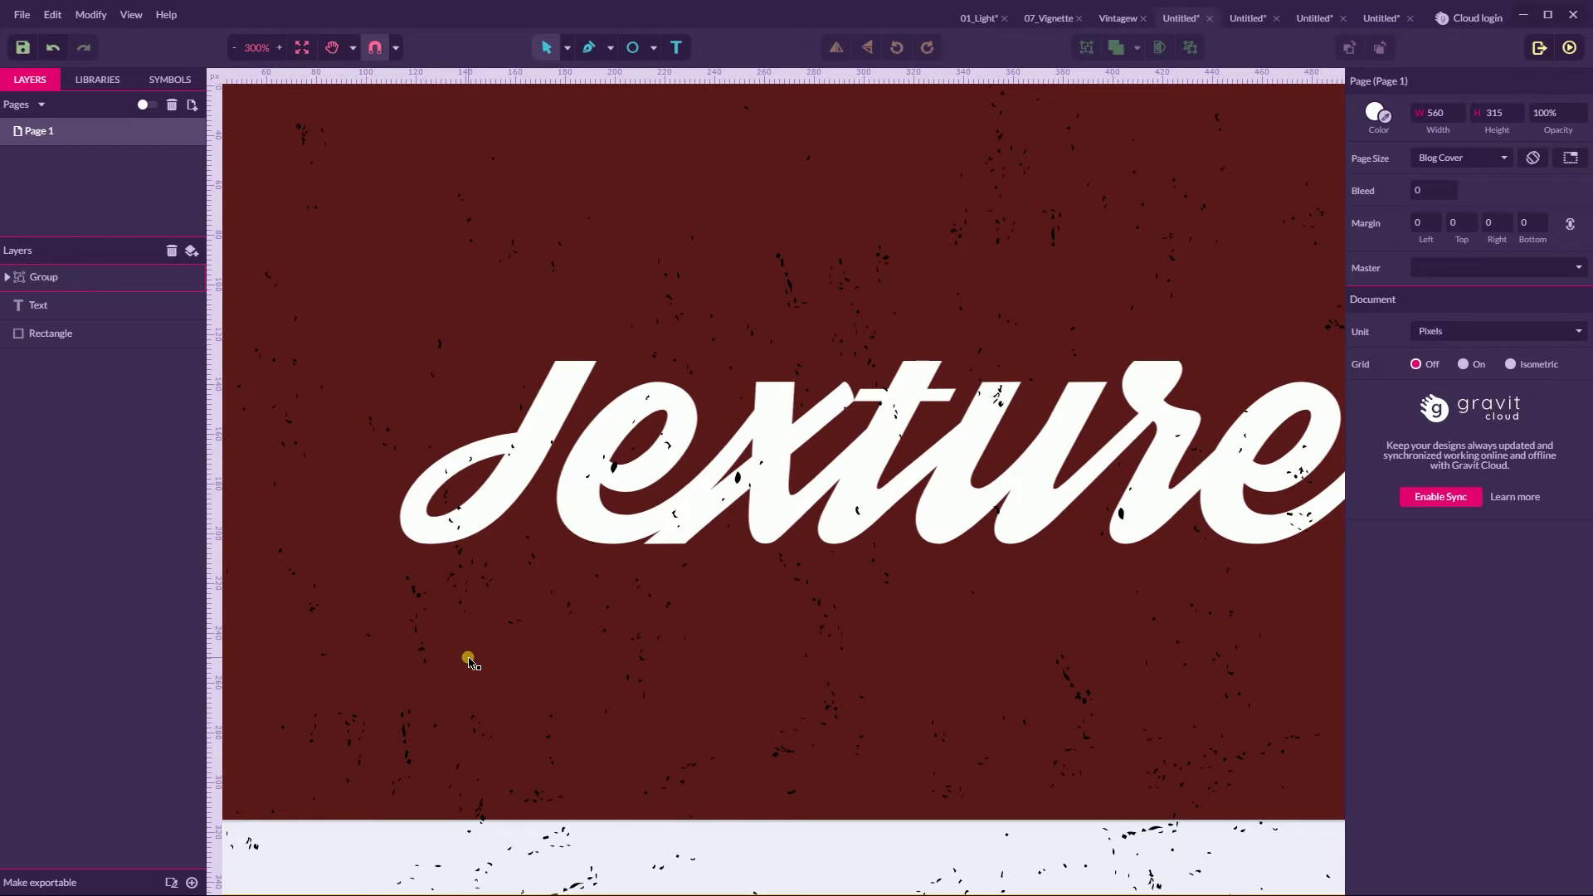
left_click(59, 309)
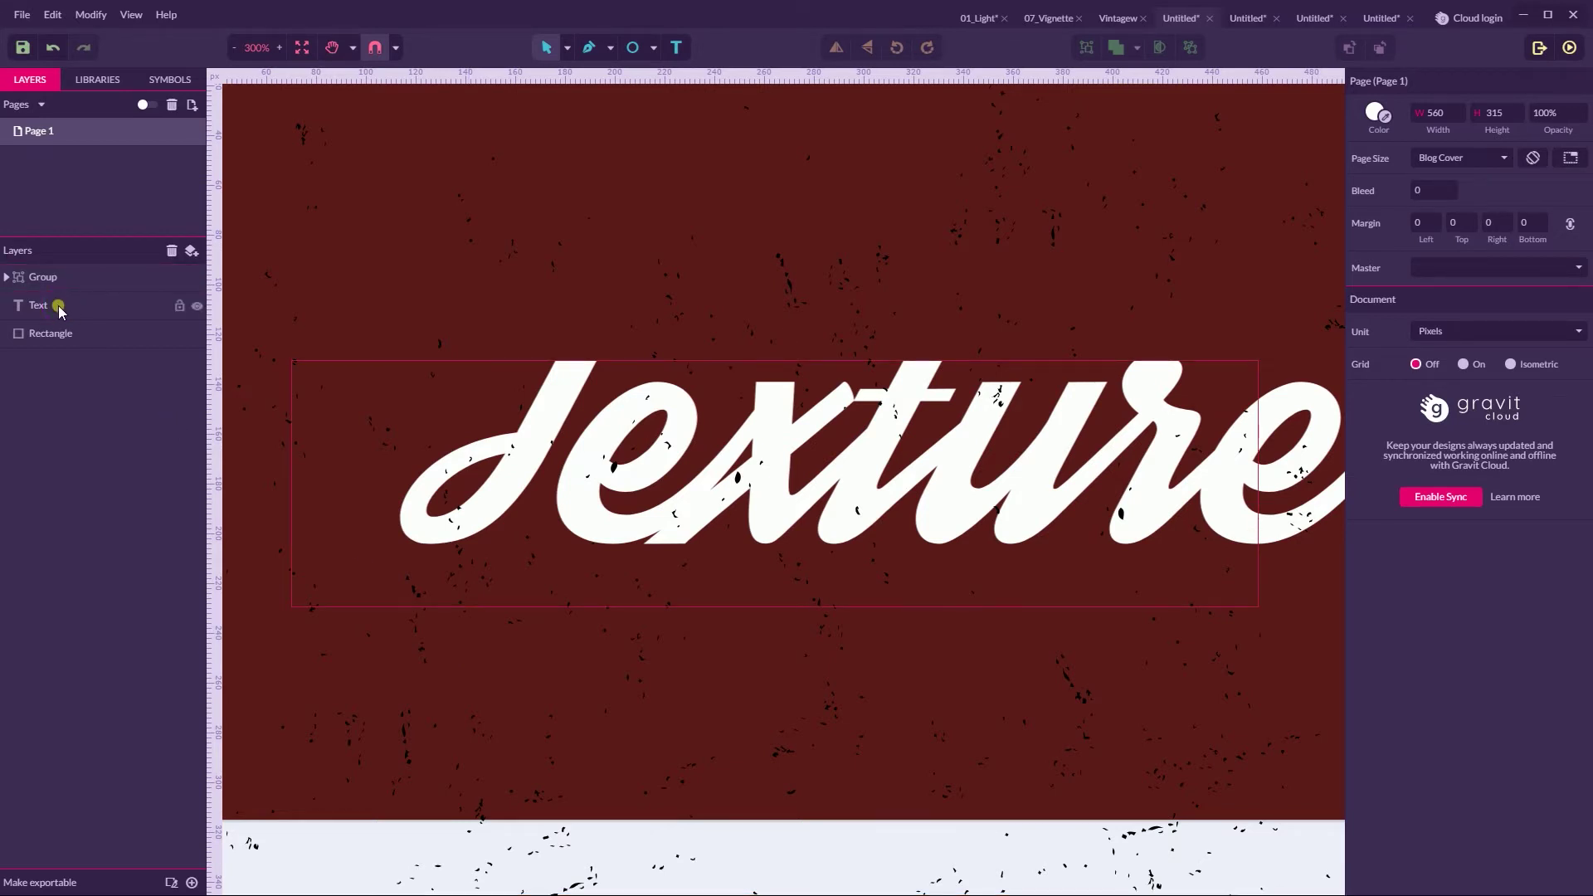
left_click(180, 278)
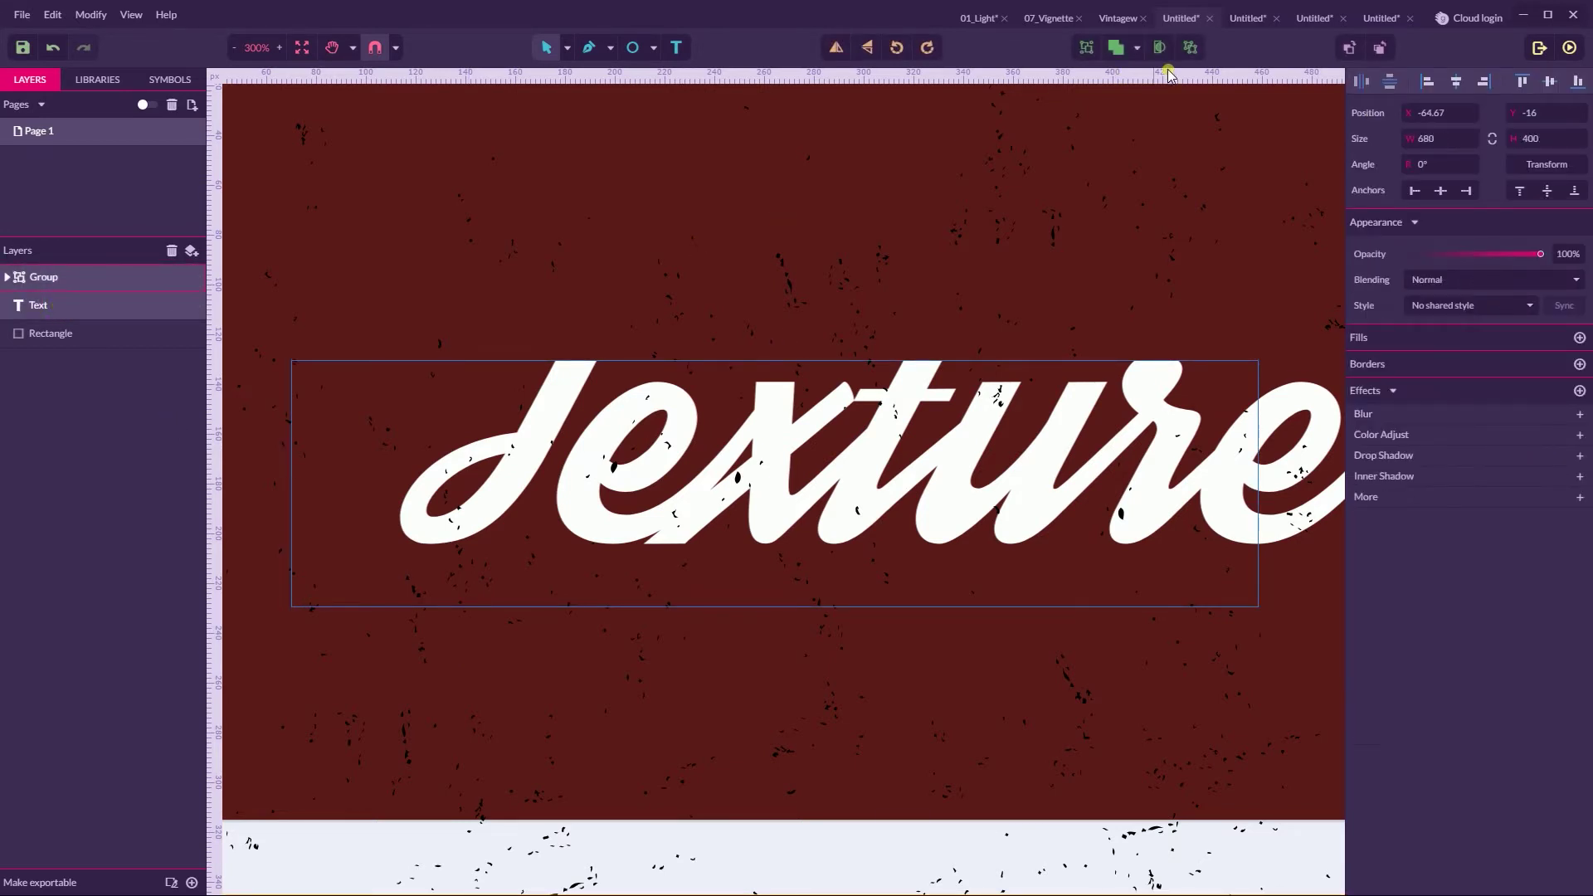
left_click(1136, 47)
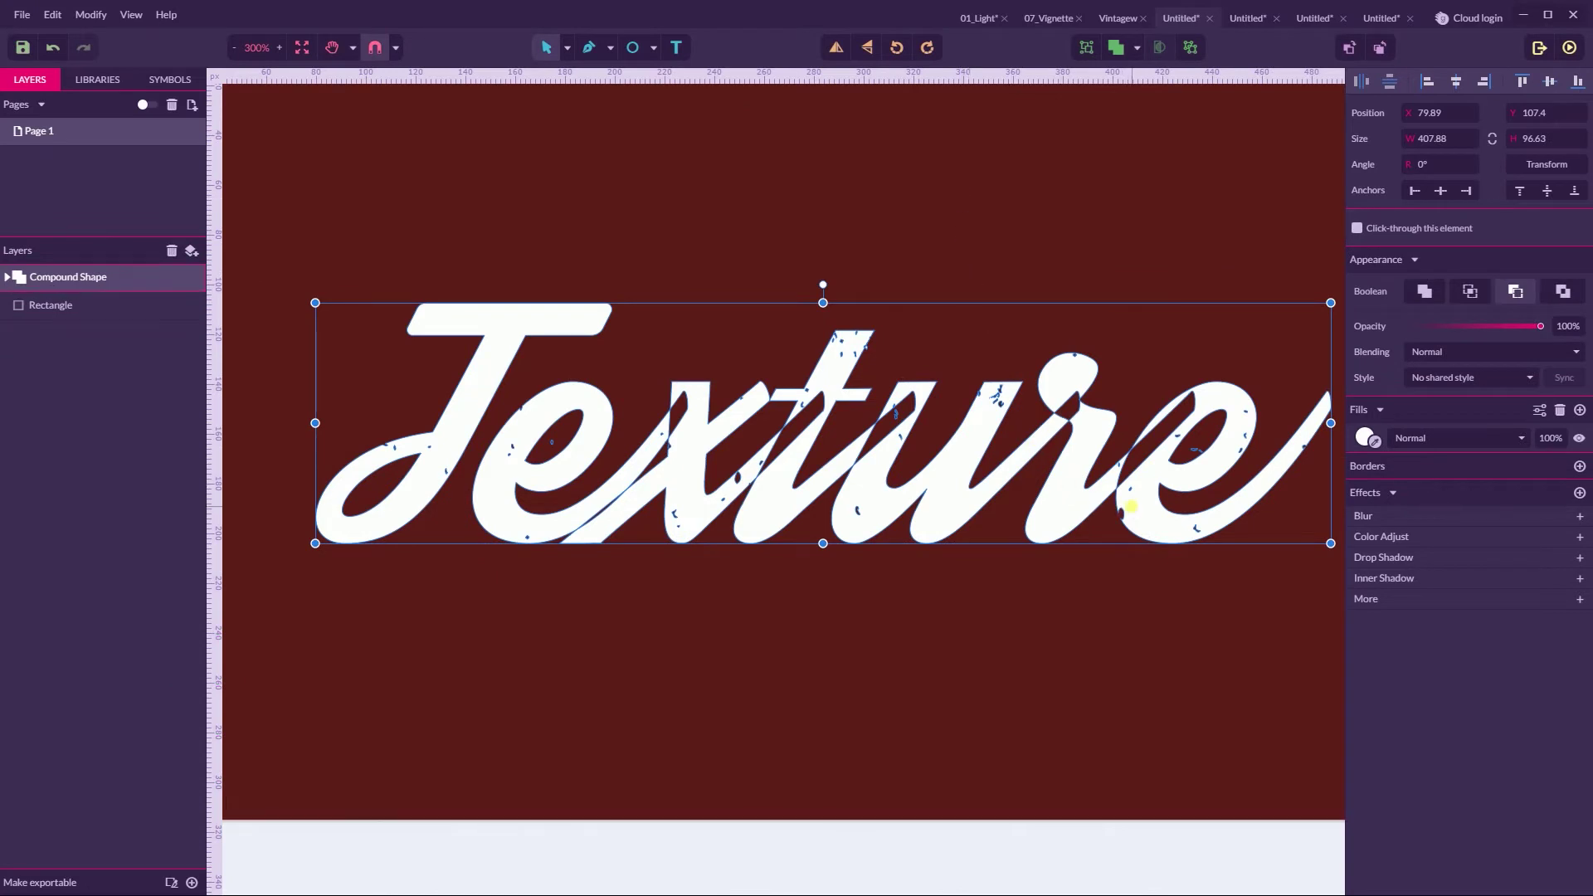
left_click_drag(1127, 512, 1056, 501)
key("v")
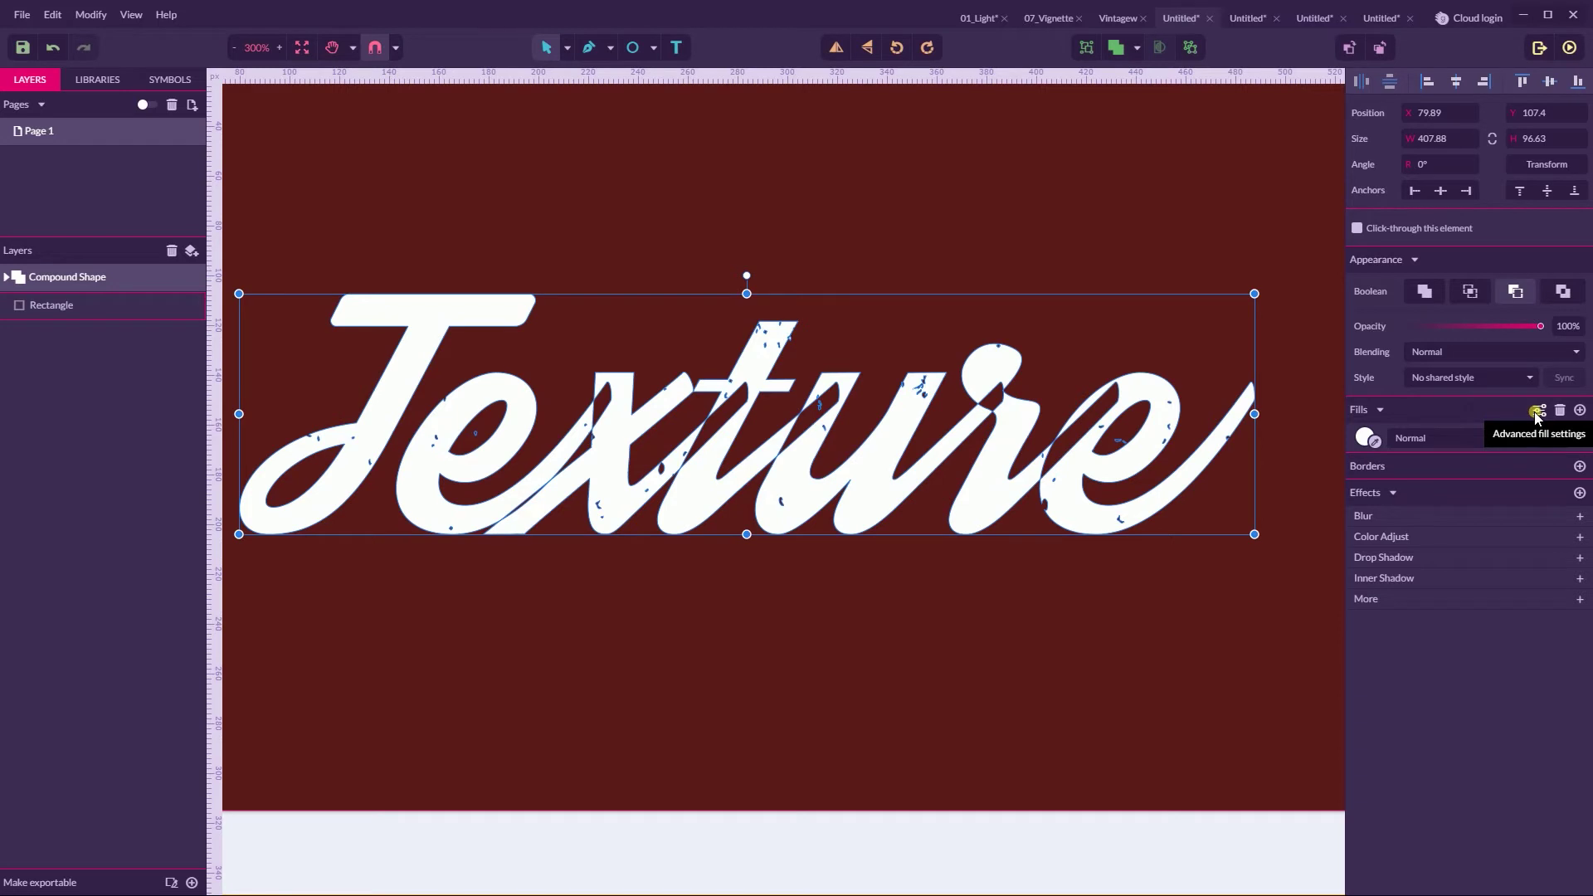
Change the Texture compound shape's fill rule from Even-Odd (Keep Holes) to Non-Zero (Fill Holes)
key("super+plus")
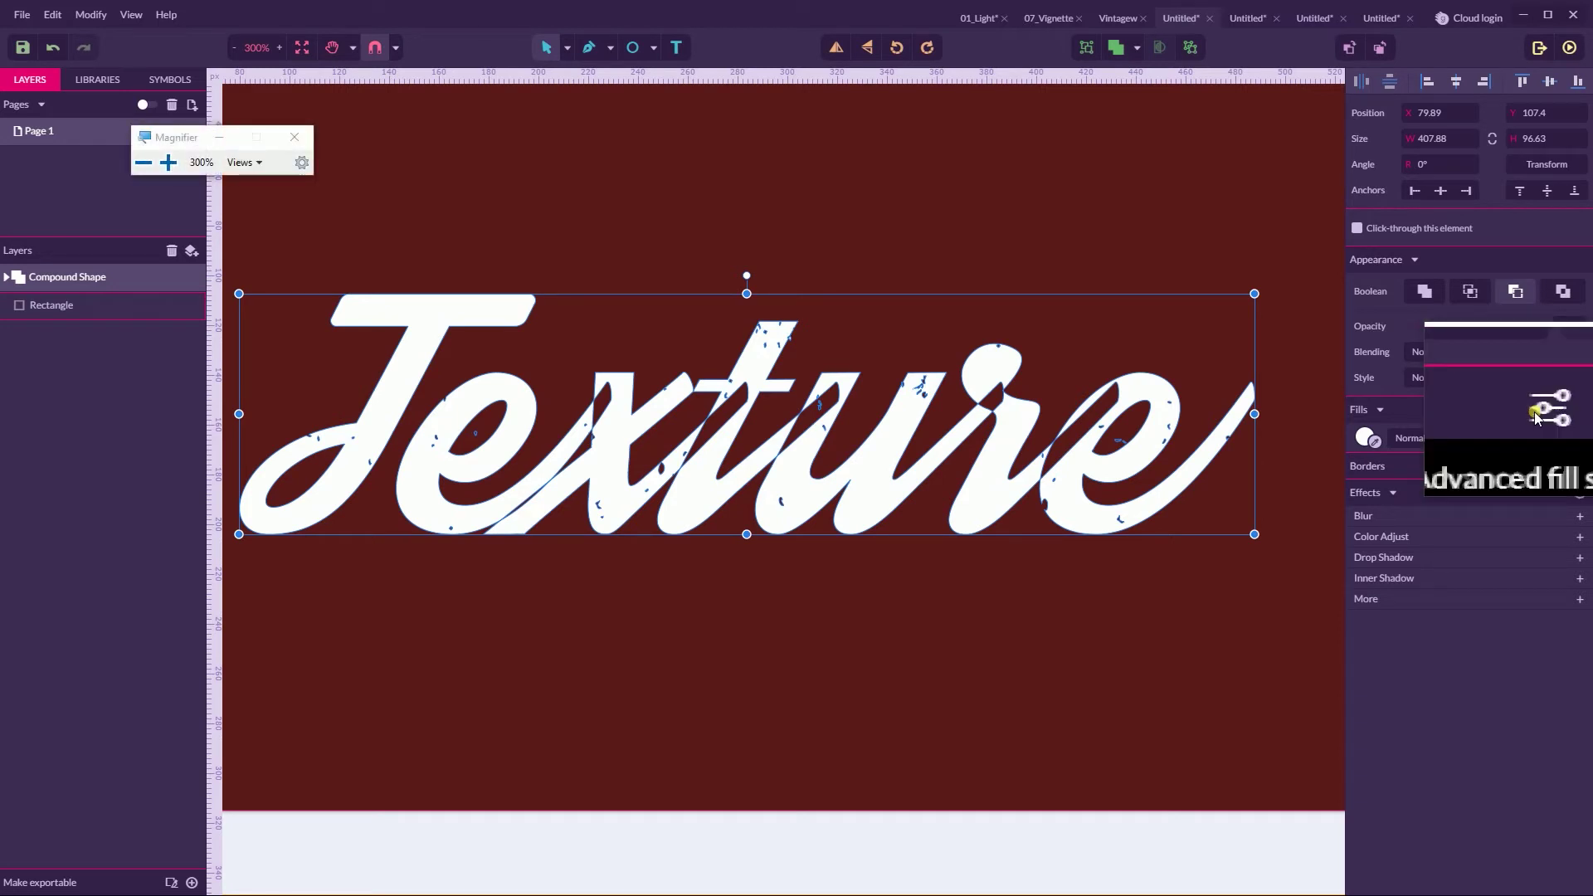
key("super+Escape")
left_click(1538, 410)
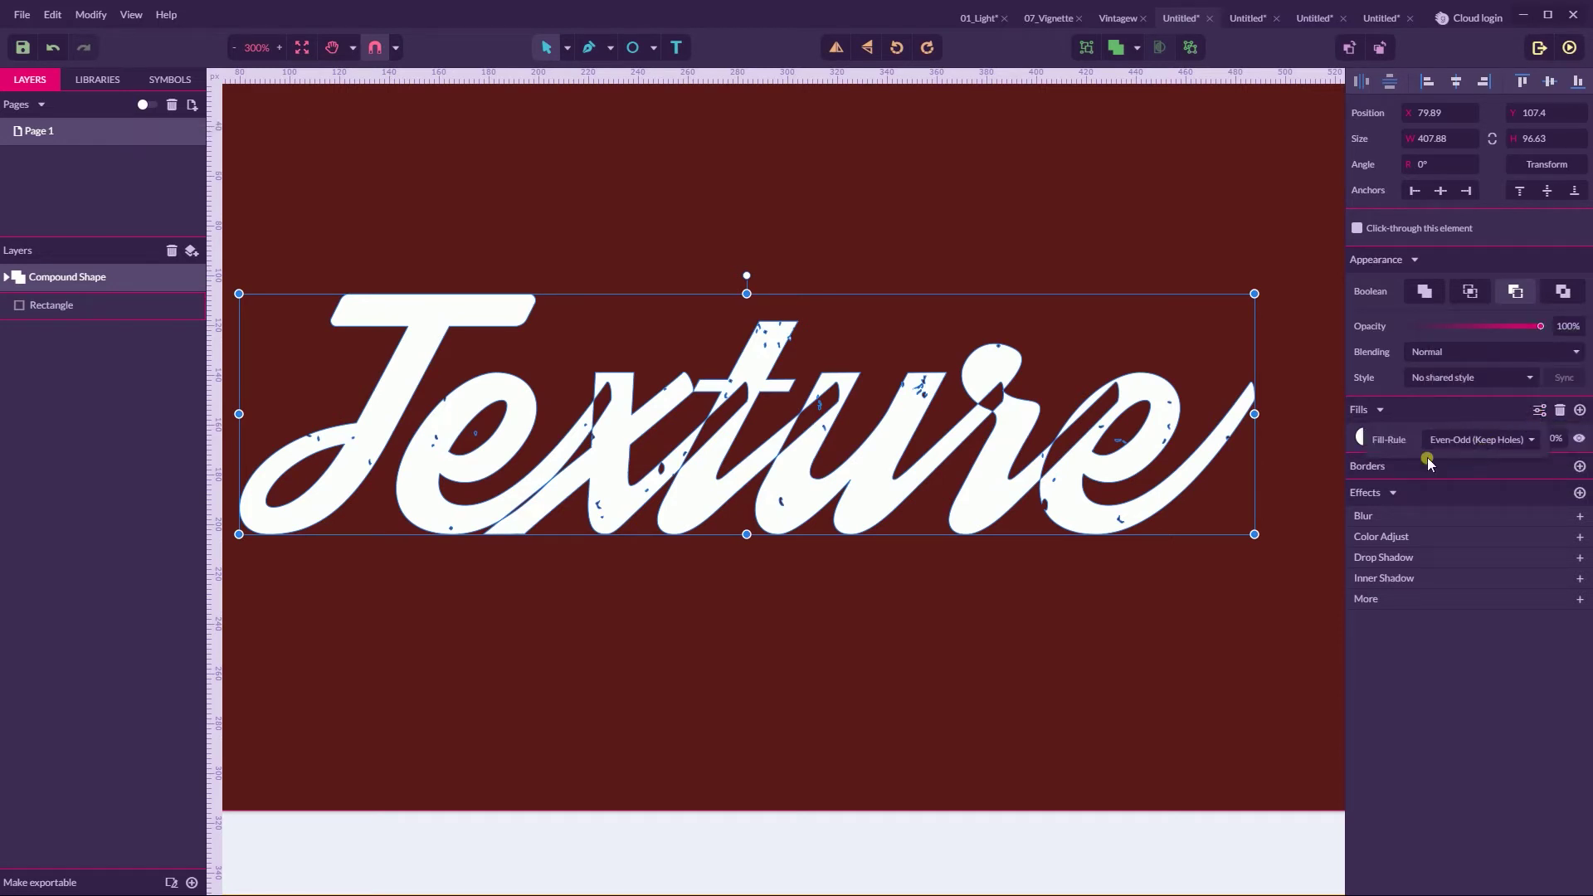
left_click(1446, 440)
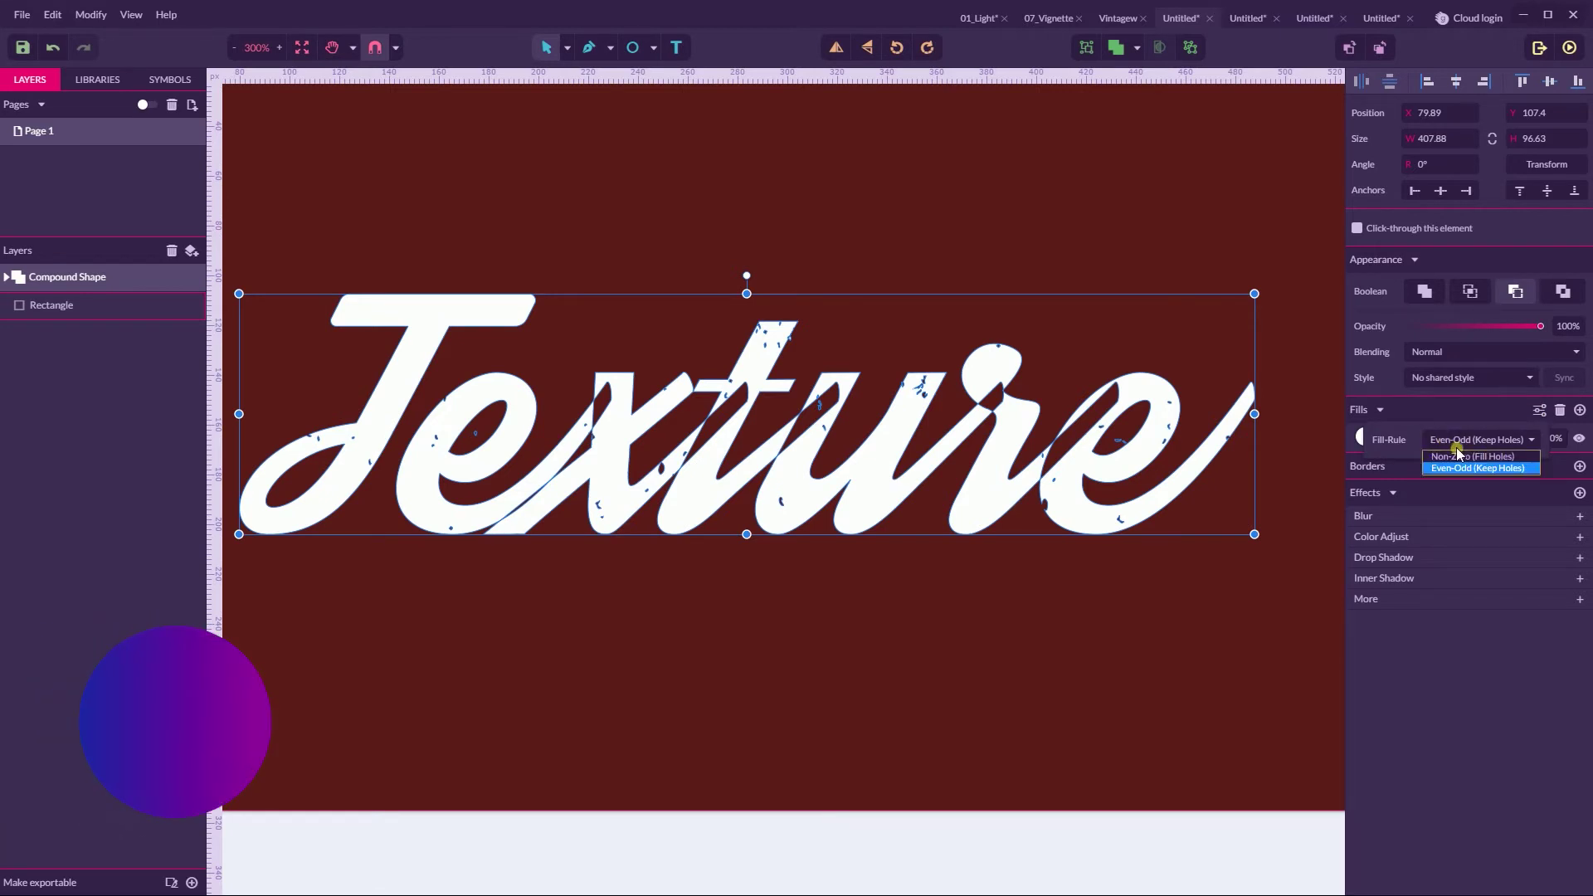
left_click(1453, 457)
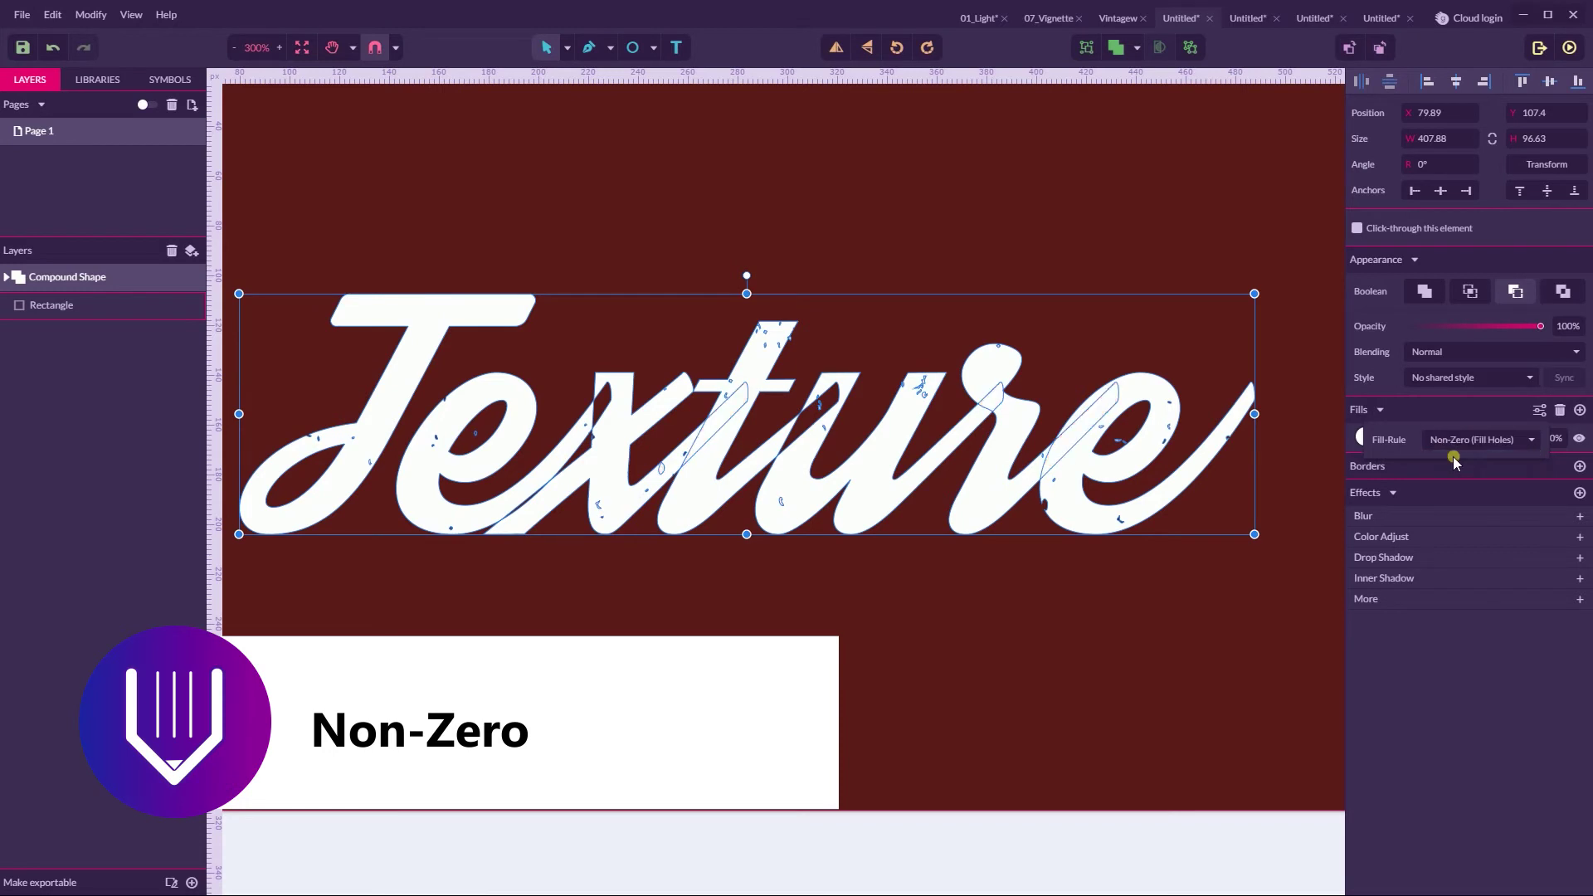
left_click(1013, 249)
left_click(752, 396)
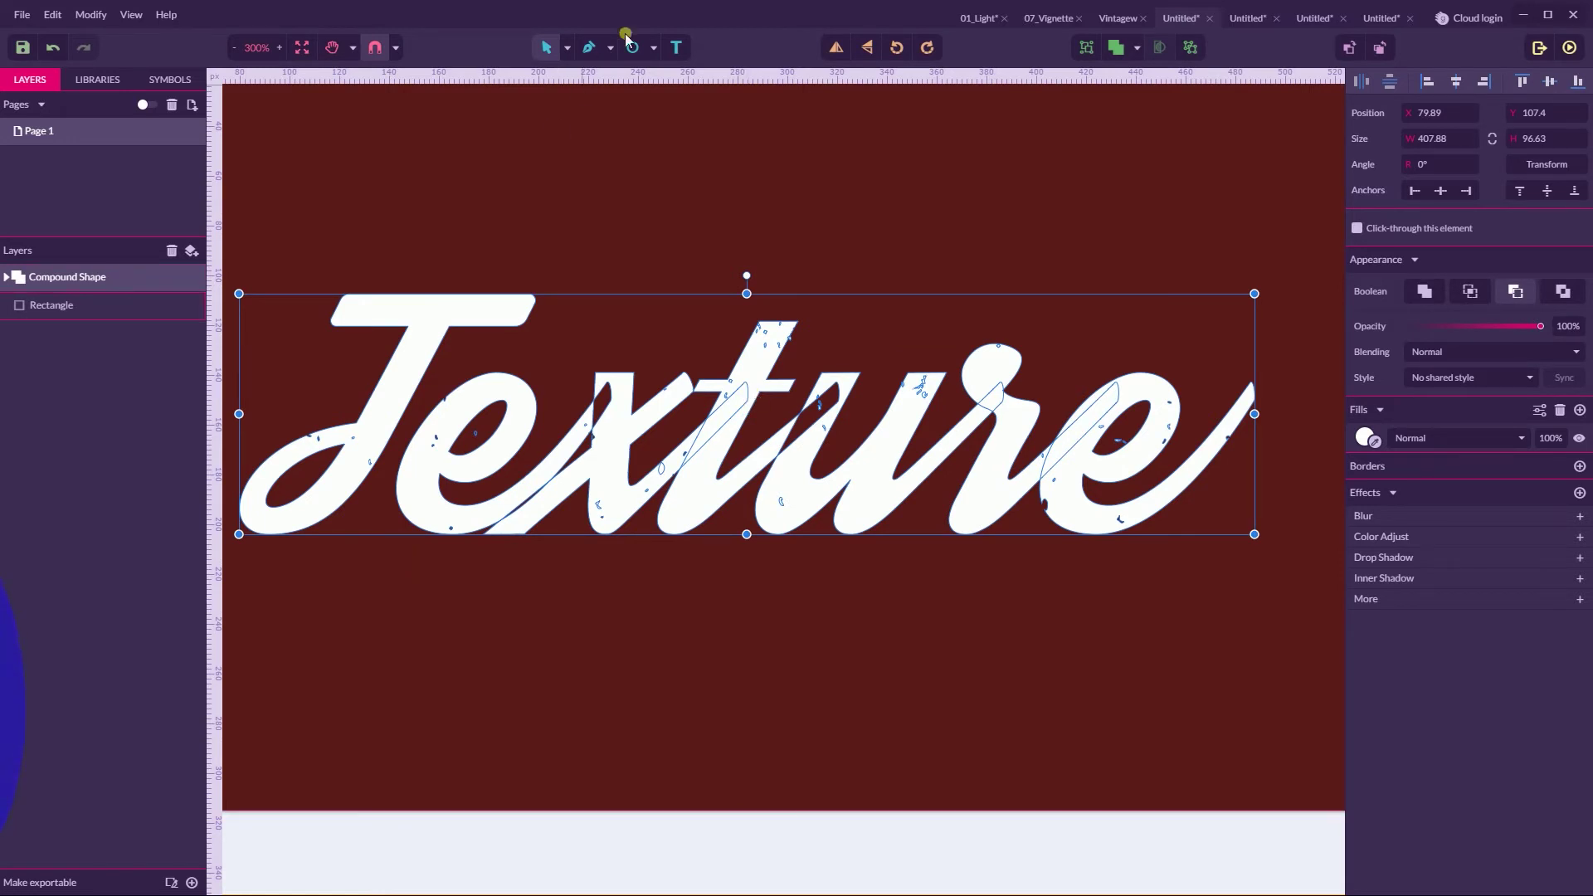
Select the whole Texture compound shape and nudge it slightly to the right
left_click(566, 57)
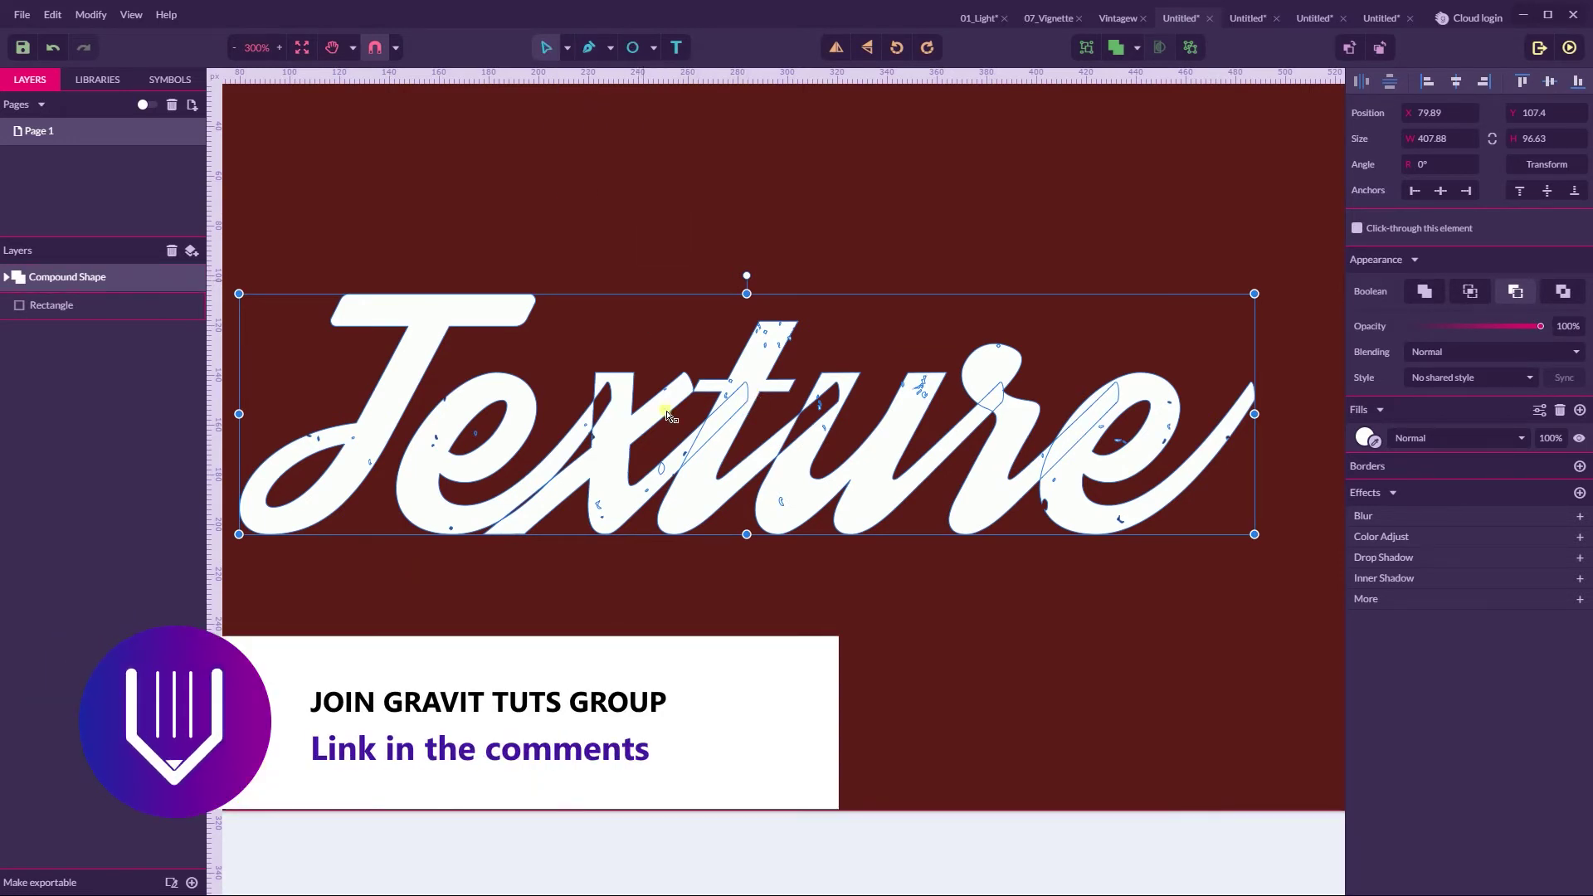
double_click(618, 408)
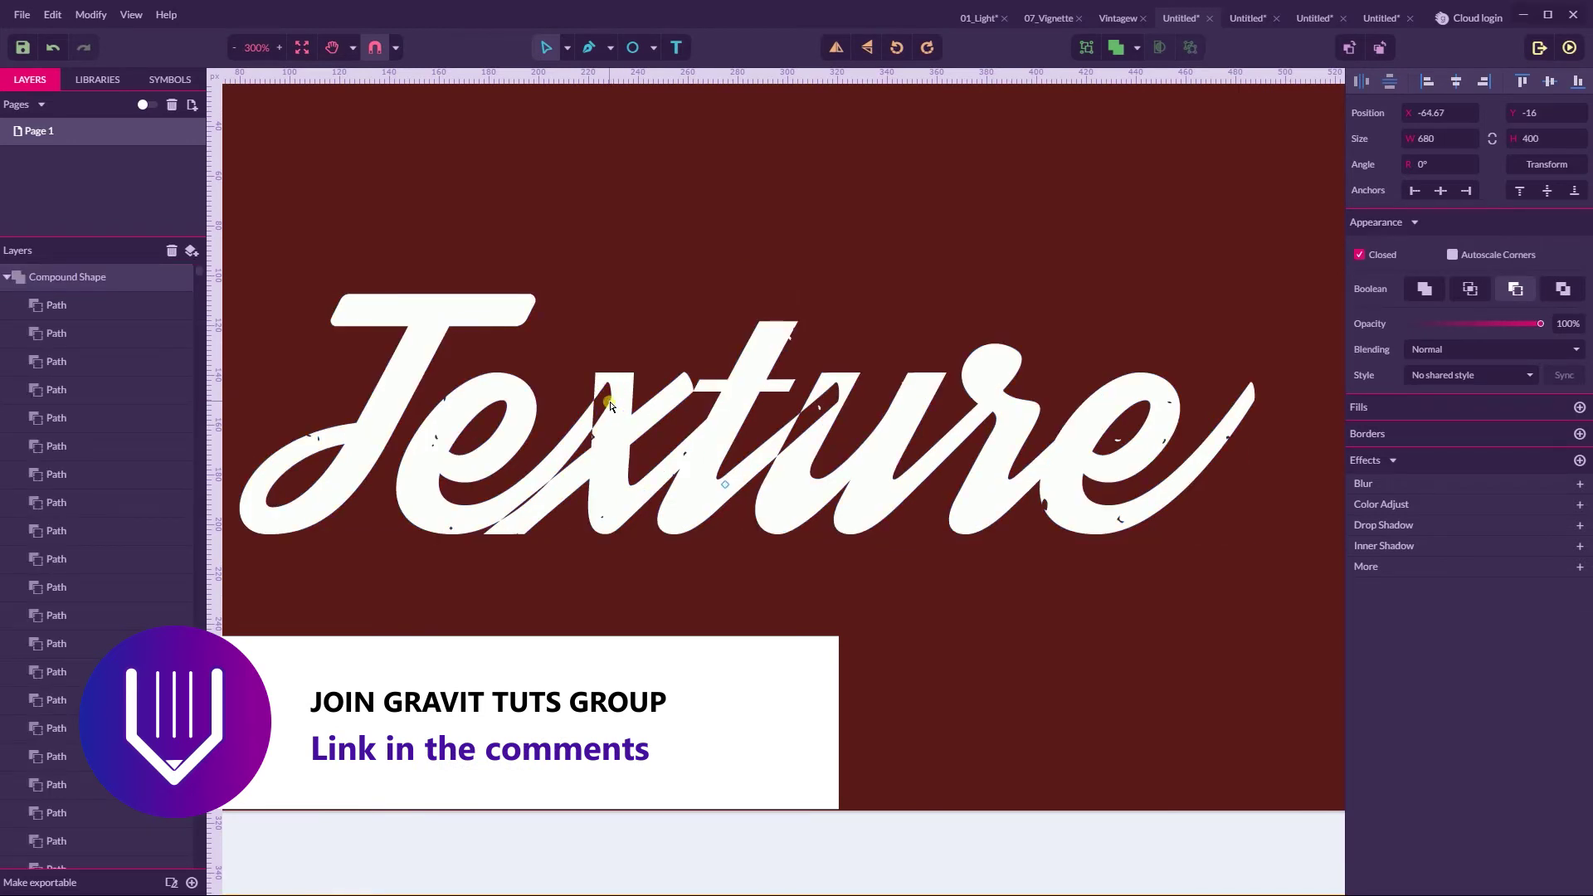
left_click(110, 276)
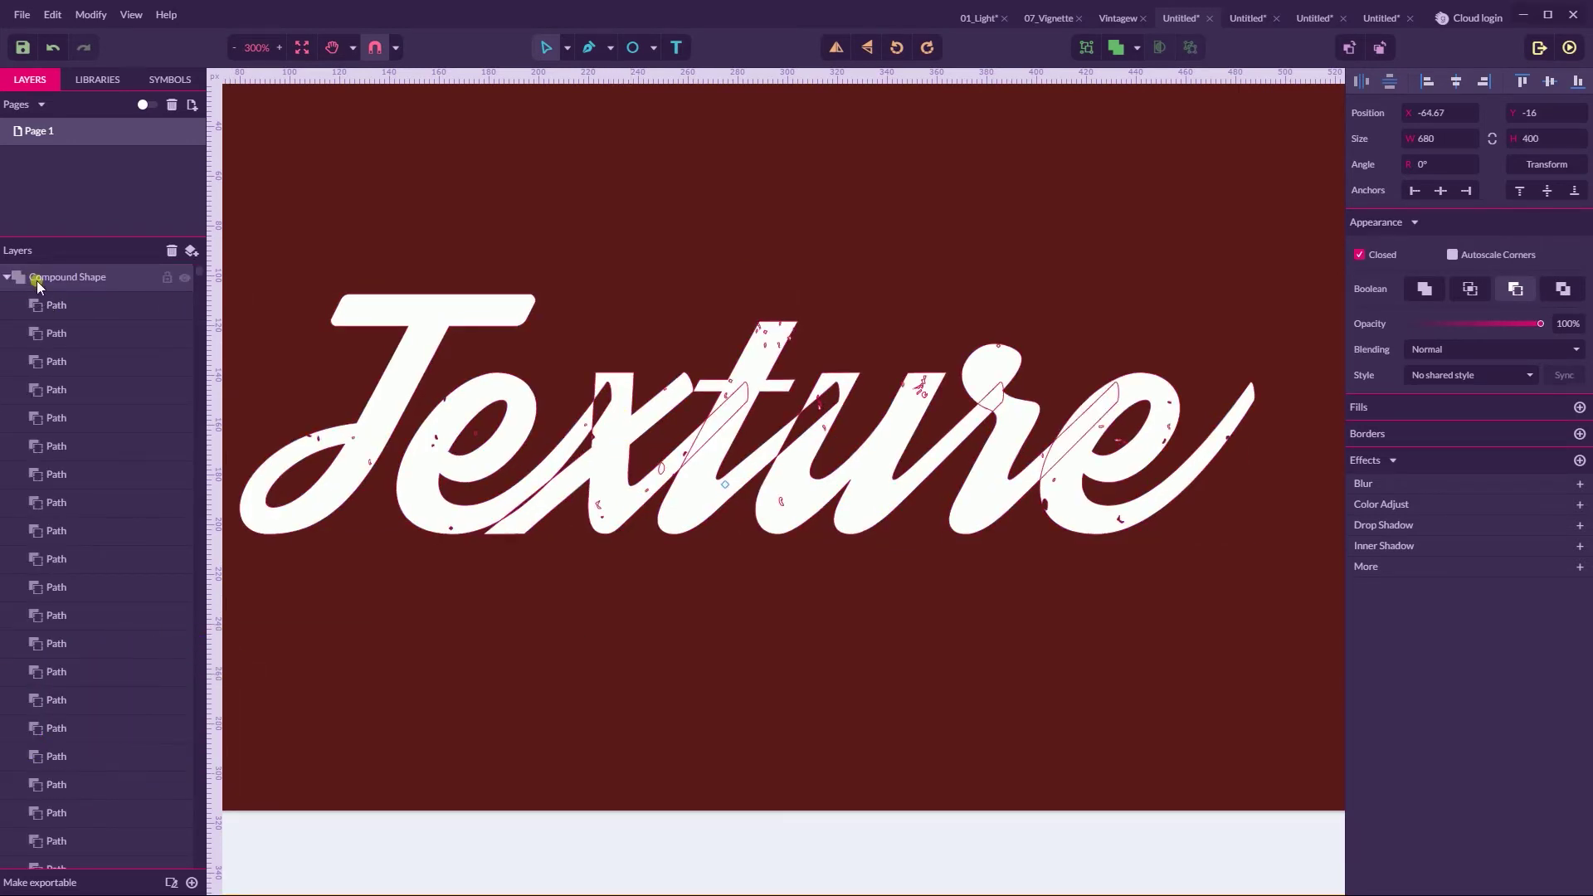
left_click_drag(428, 445, 430, 446)
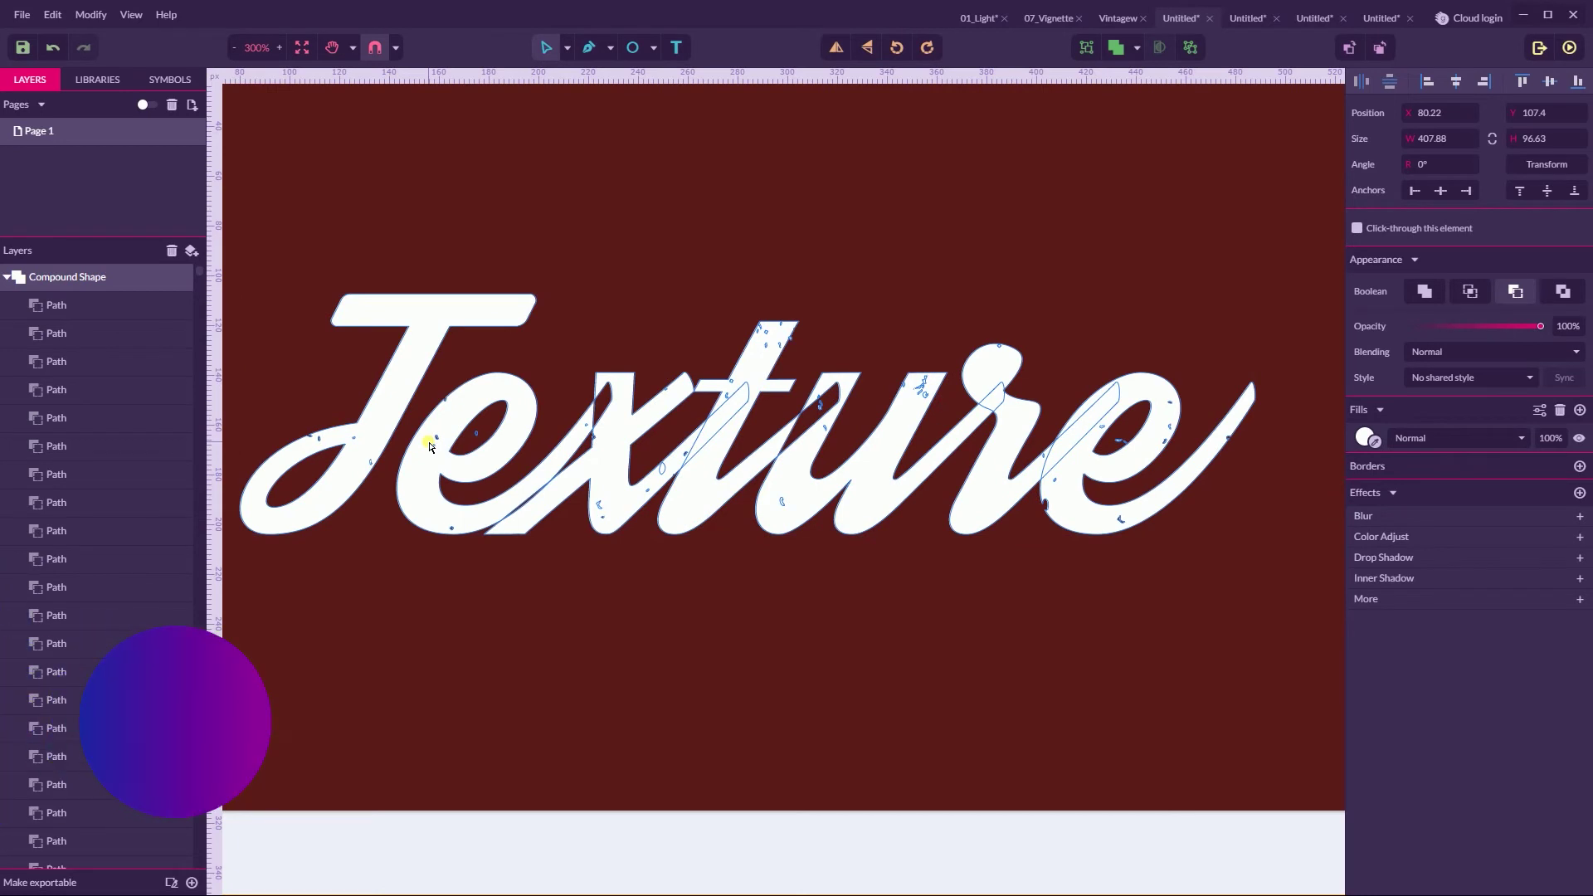
Convert the Texture shape to a compound path using the Non-Zero (Fill Holes) fill rule
key("ctrl+shift+p")
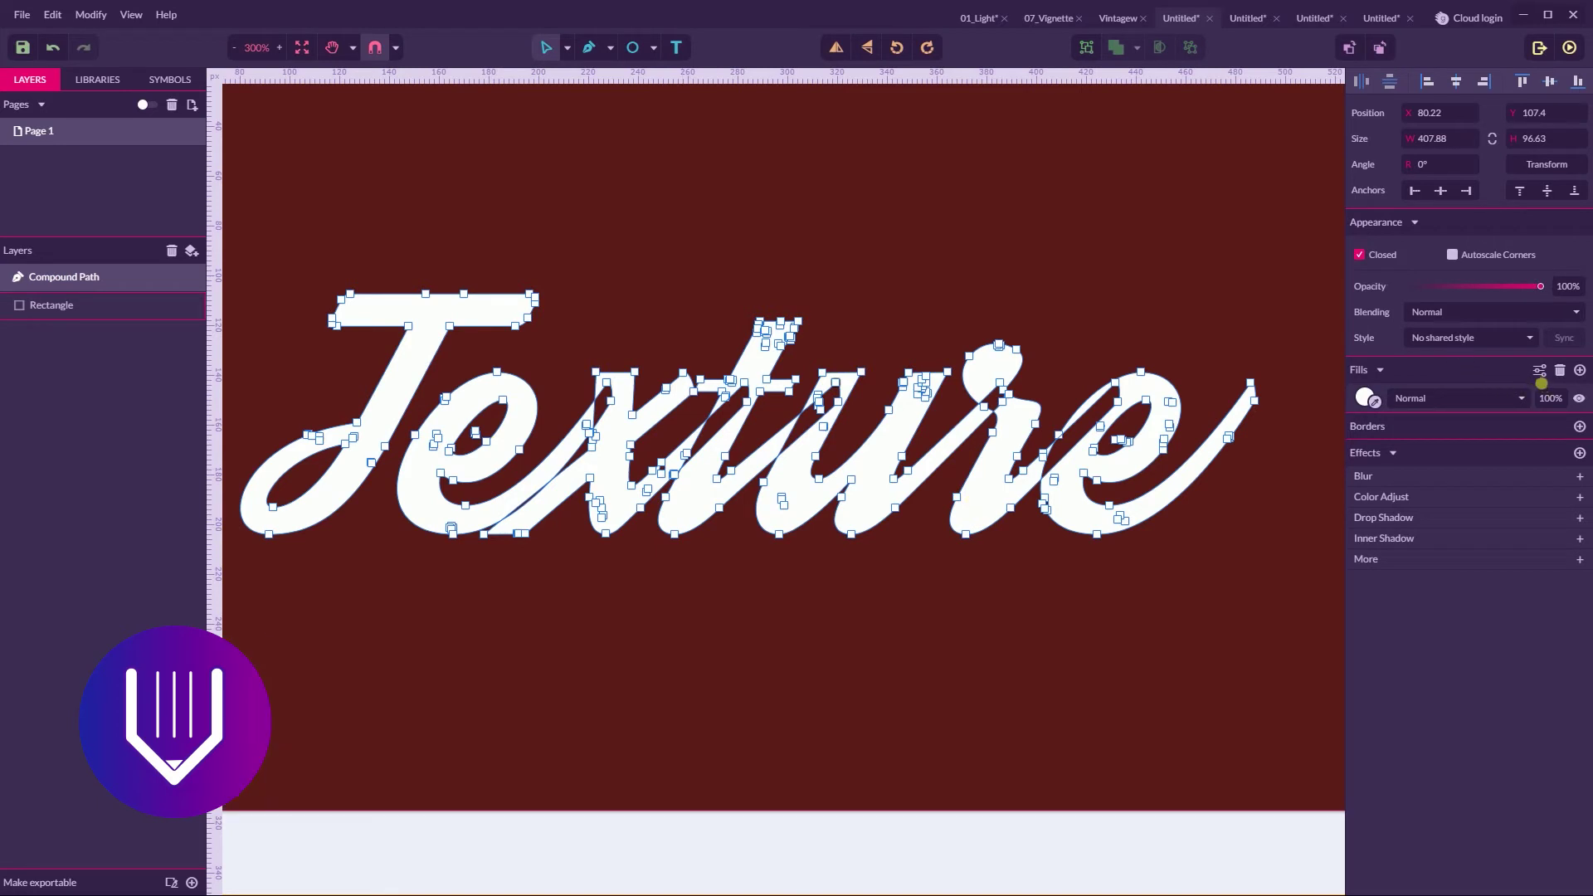
left_click(1538, 370)
left_click(1531, 402)
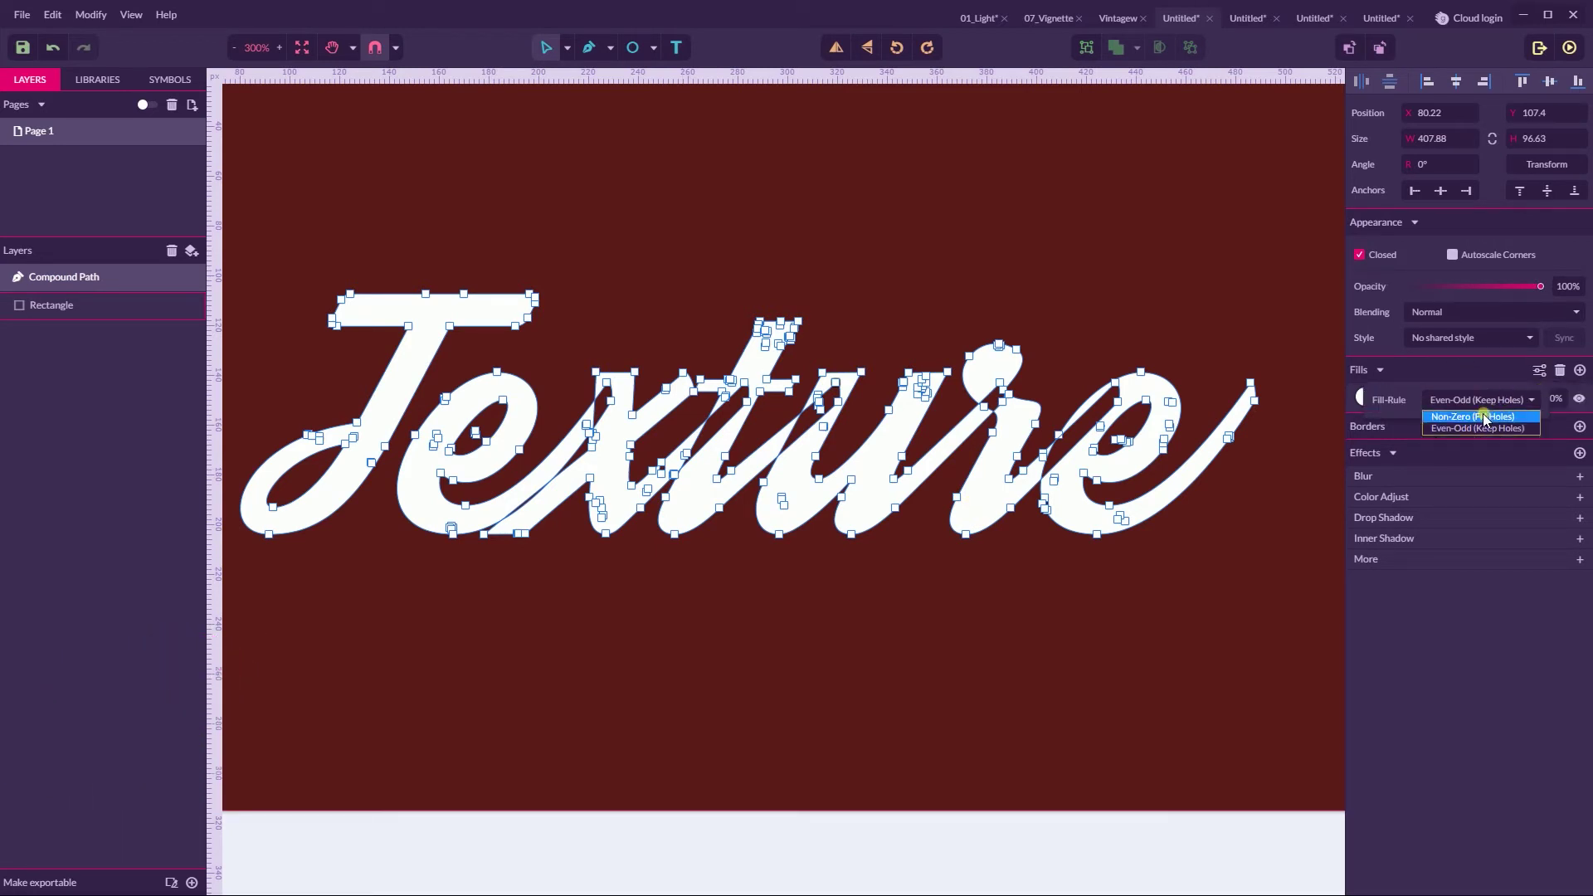
left_click(1481, 416)
Shift the red background rectangle up slightly and lock its layer
left_click(904, 243)
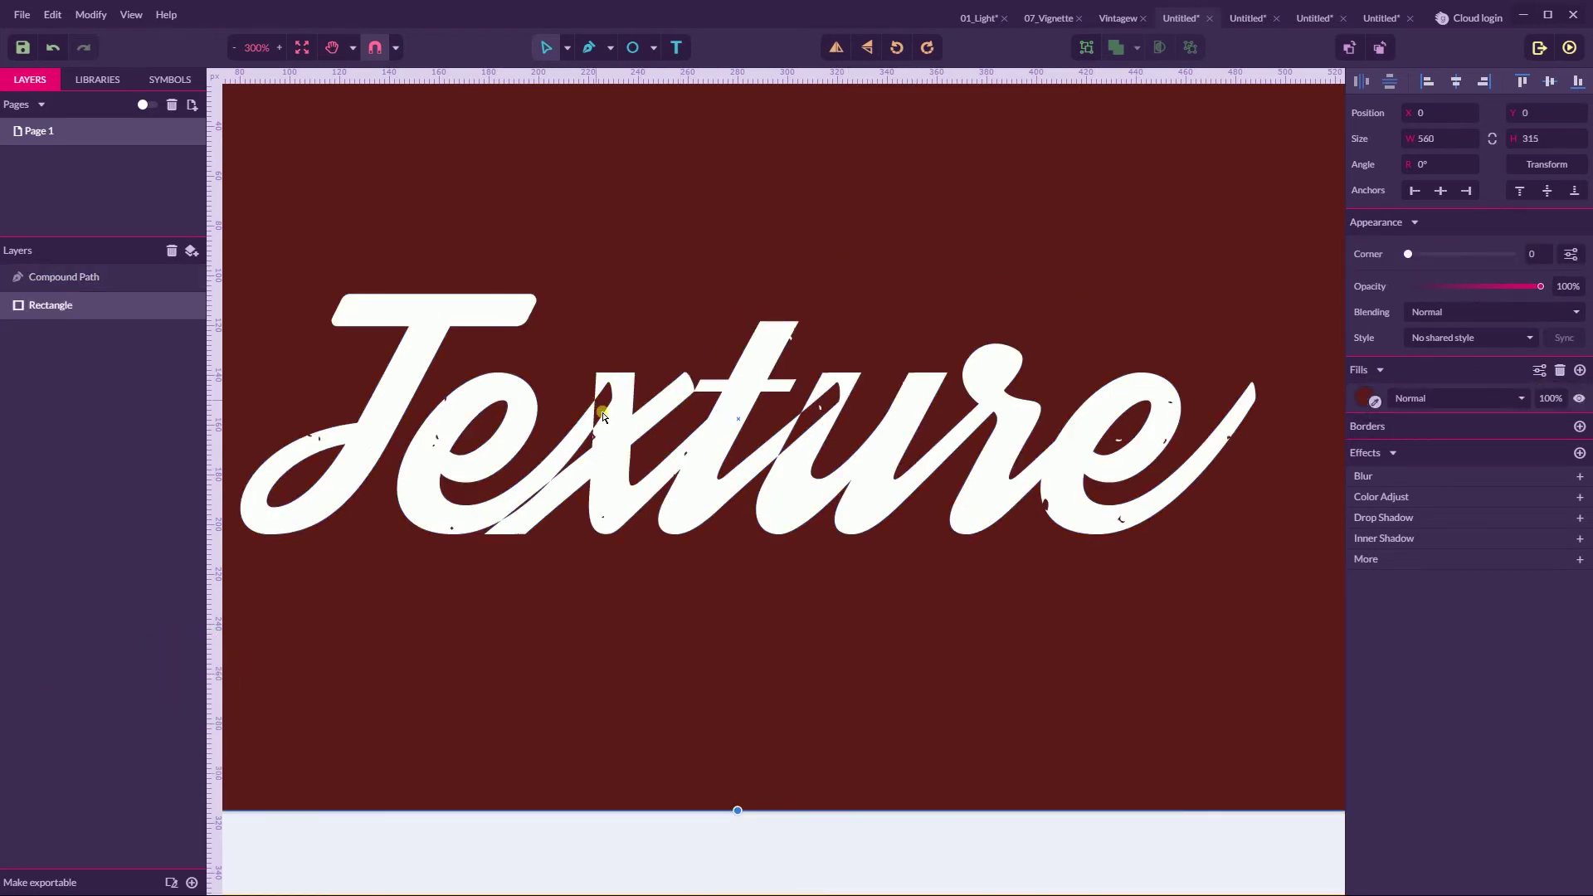
left_click_drag(610, 403, 610, 398)
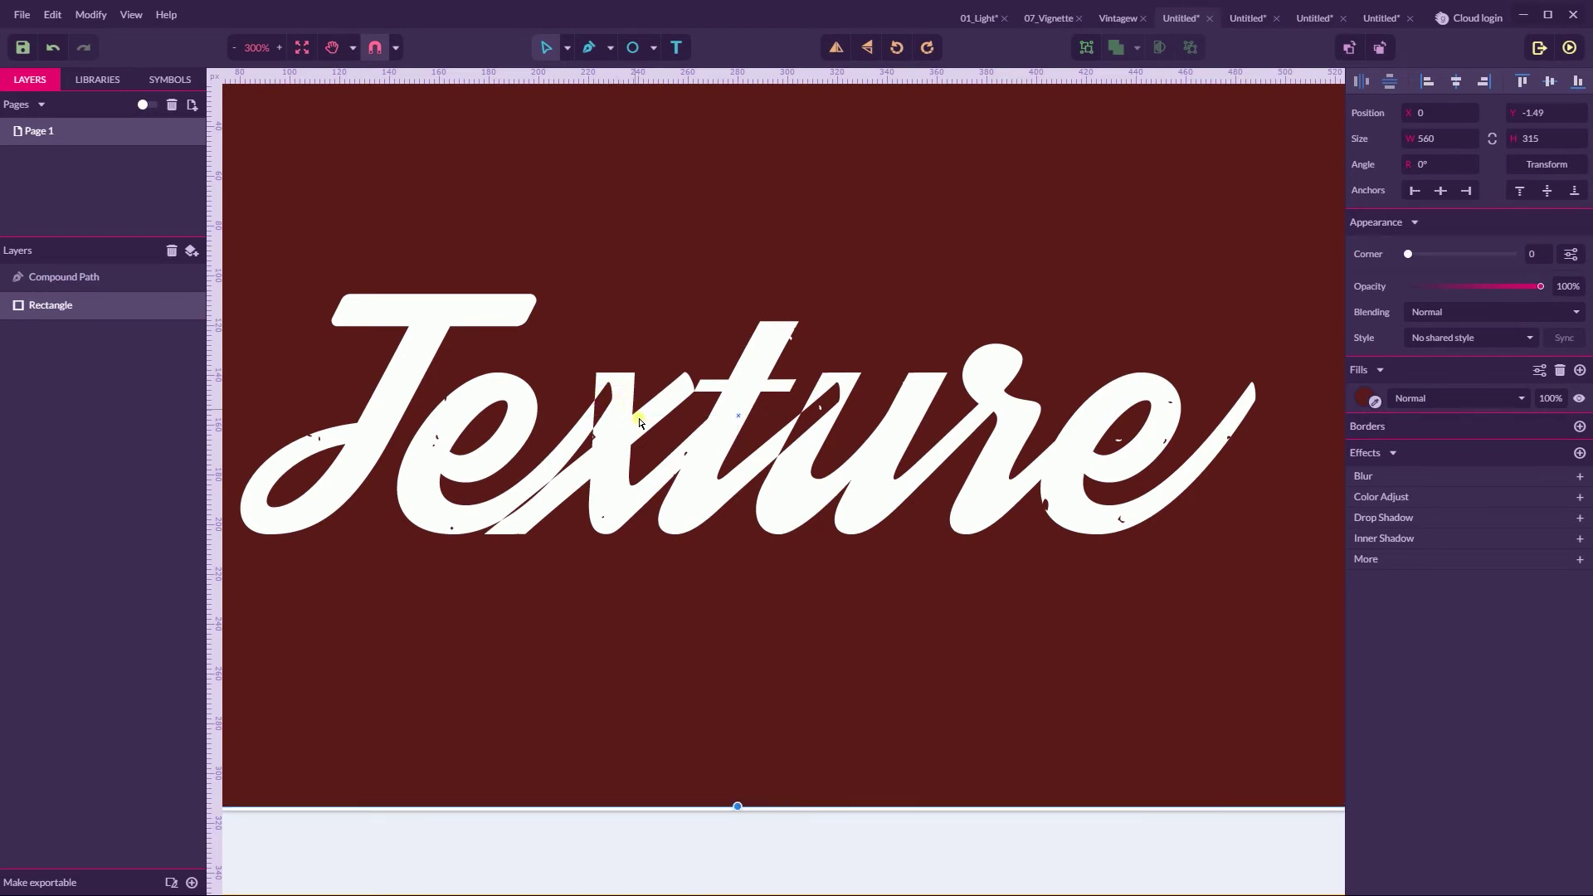
left_click(70, 279)
Reselect the Texture path and undo an accidental upward move of one letter node
left_click(179, 305)
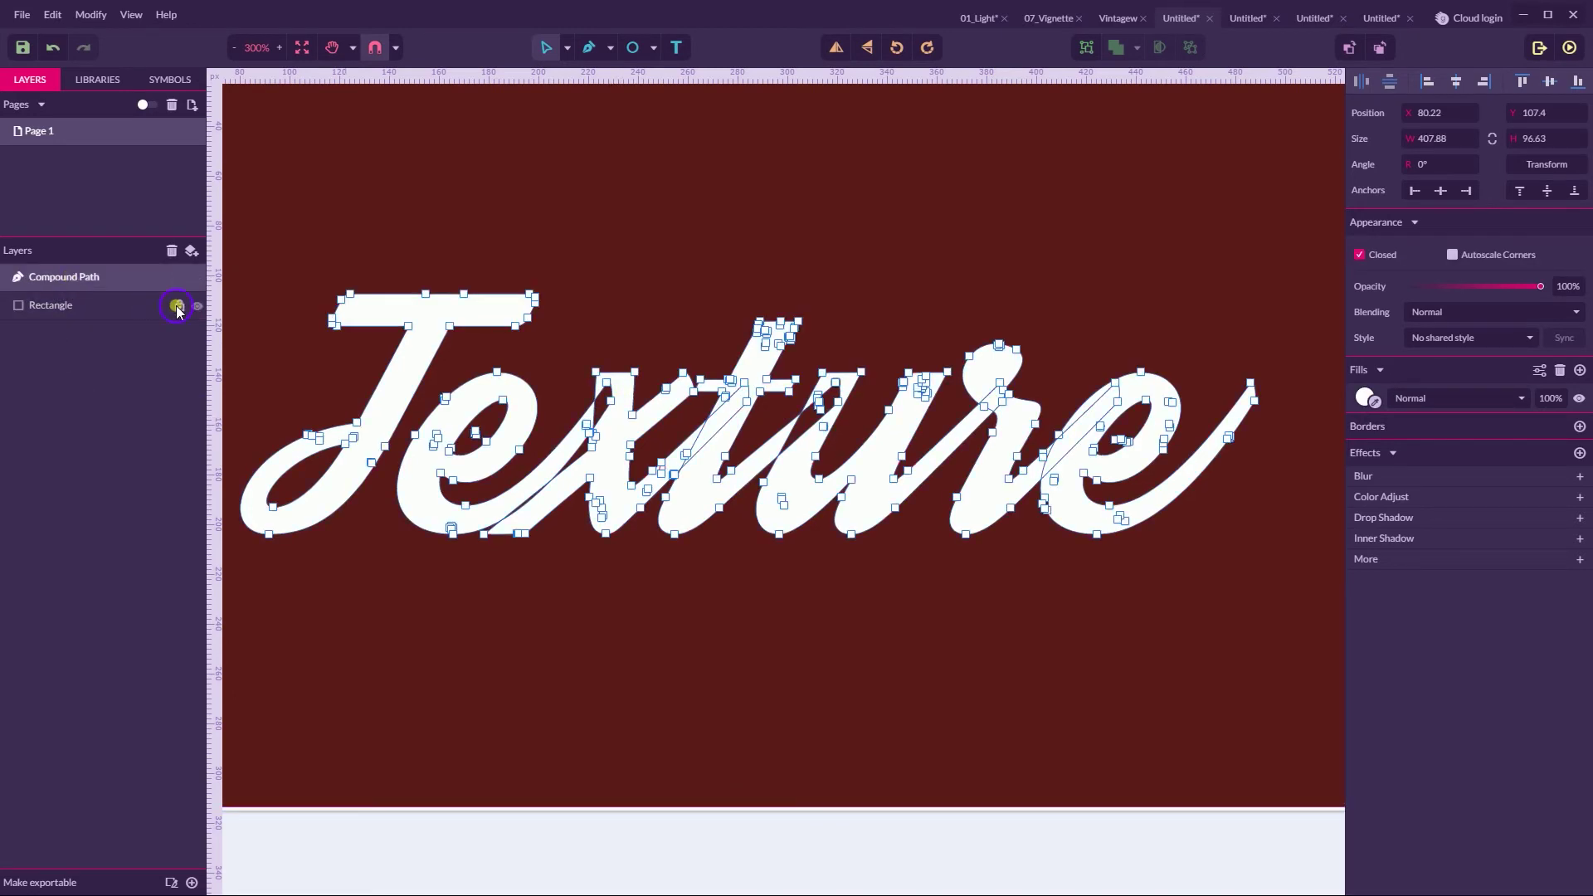
left_click(610, 405)
left_click_drag(609, 405, 606, 379)
left_click(619, 308)
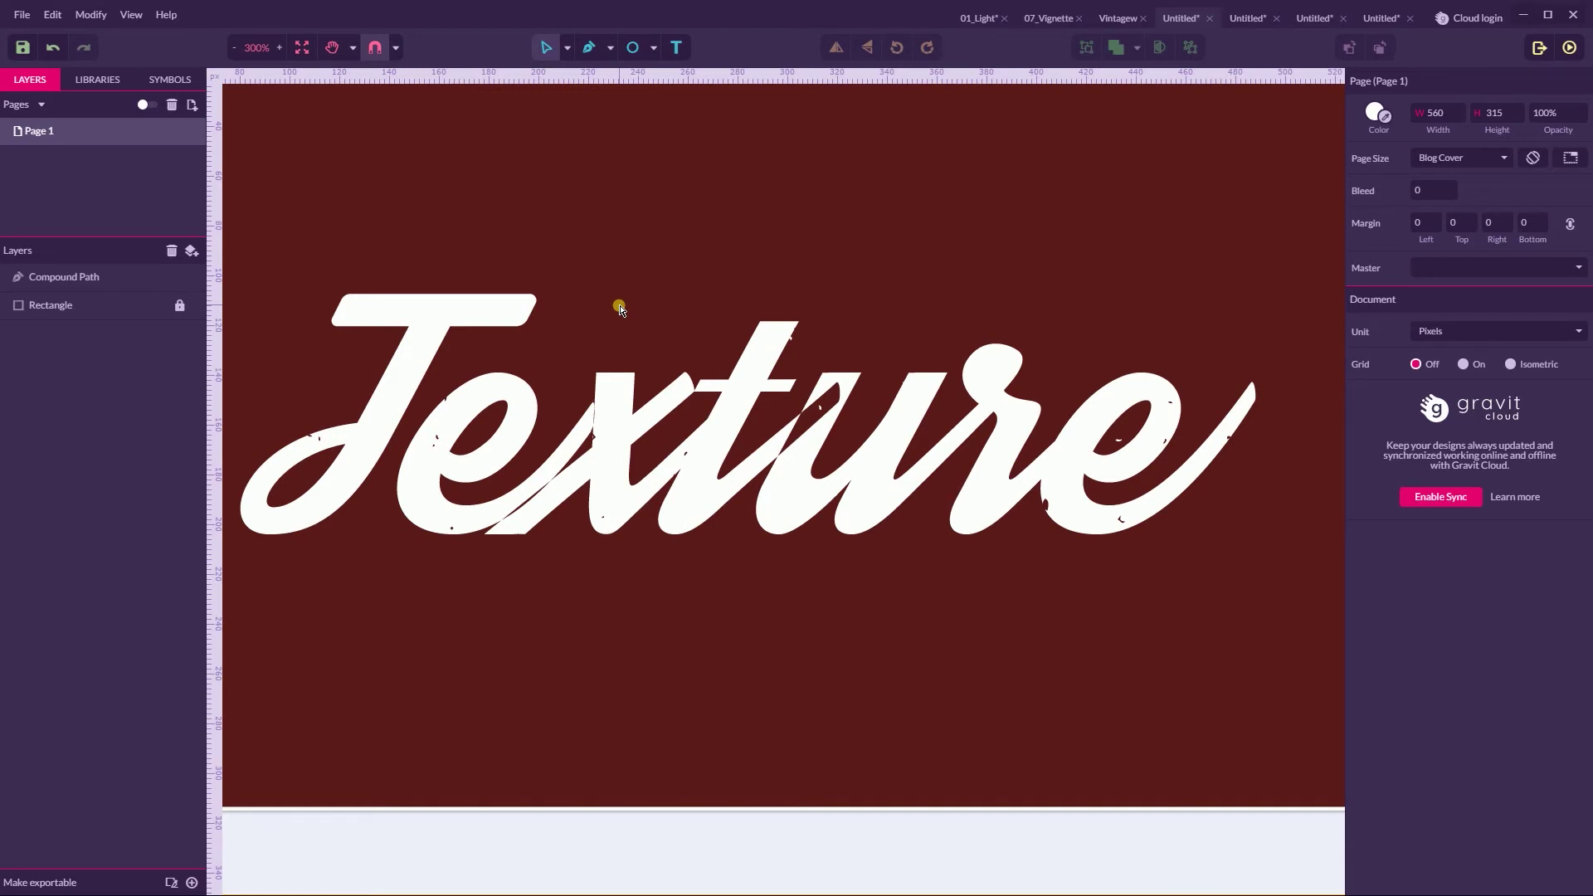
key("ctrl+z")
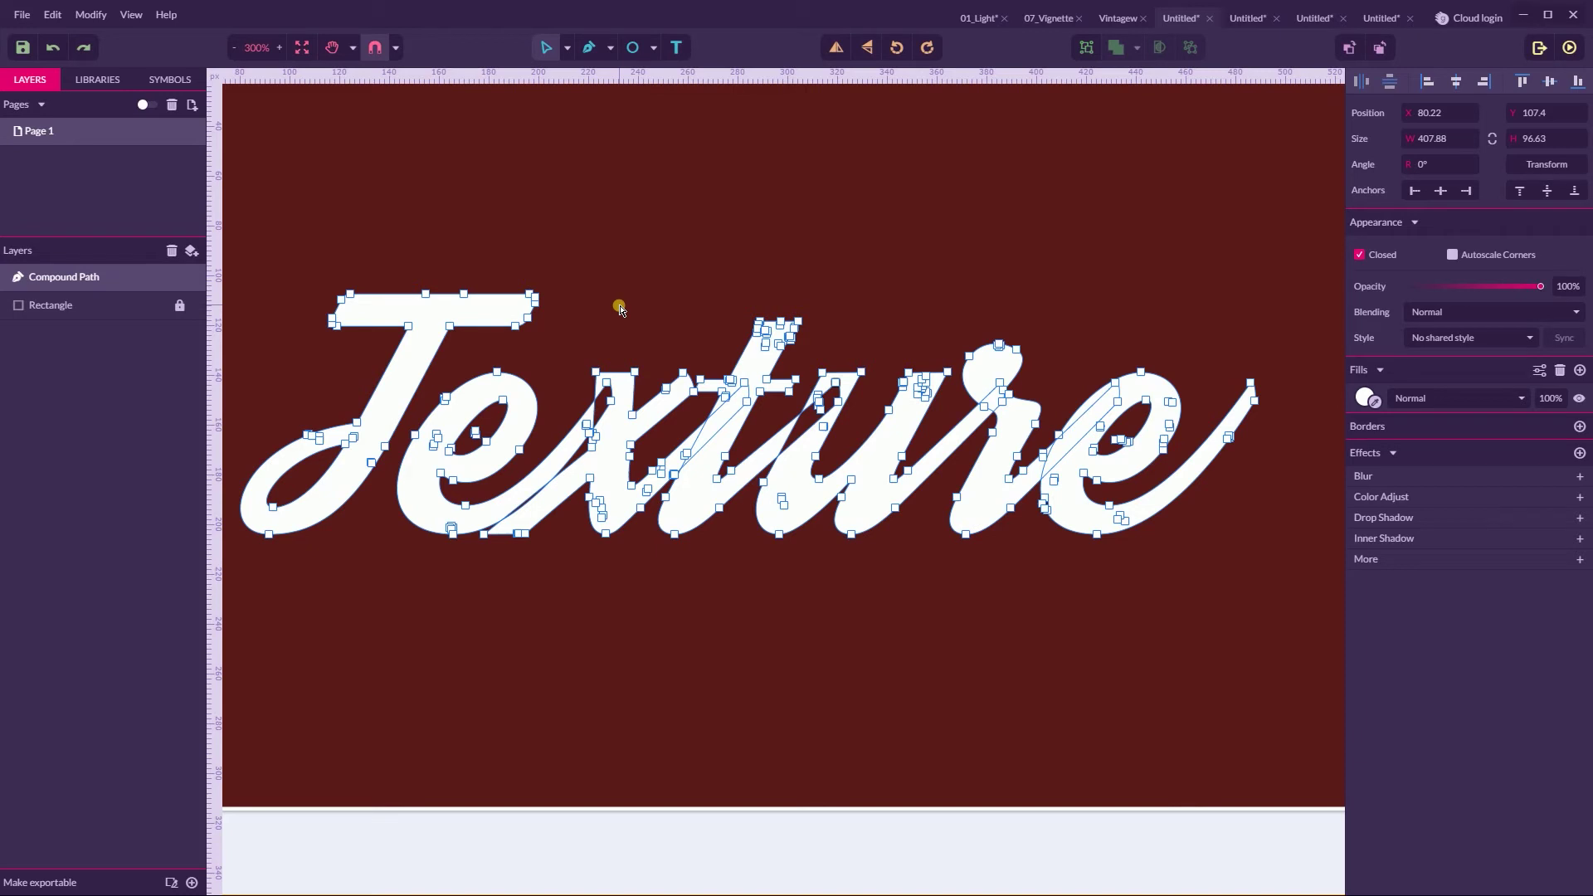
left_click(615, 338)
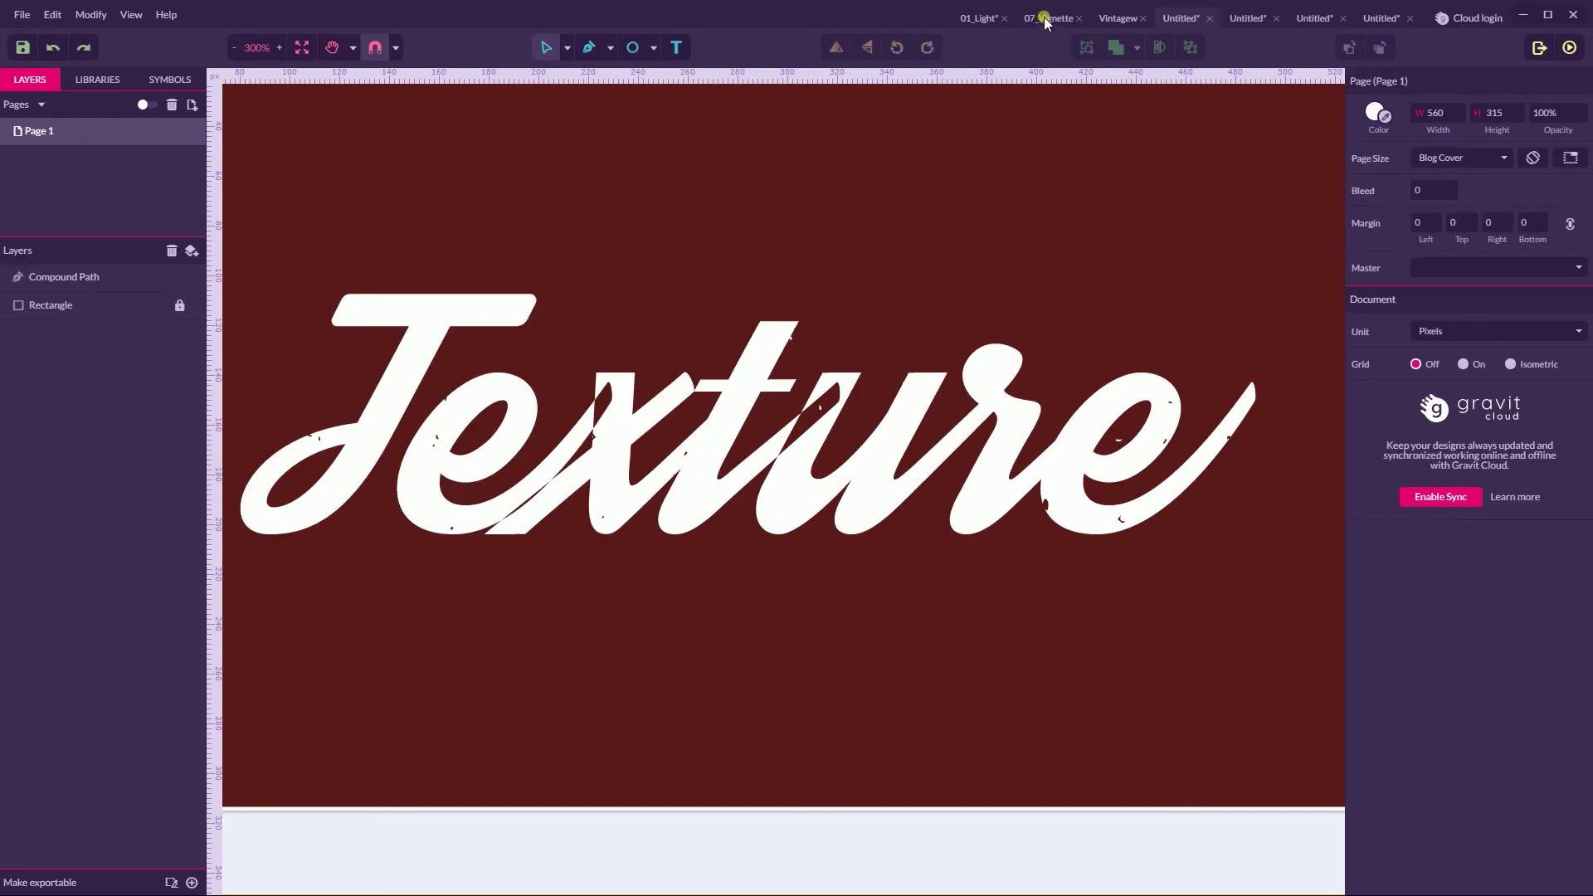
Open the Vintagew document and select the label's inner rectangle frame
left_click(1112, 18)
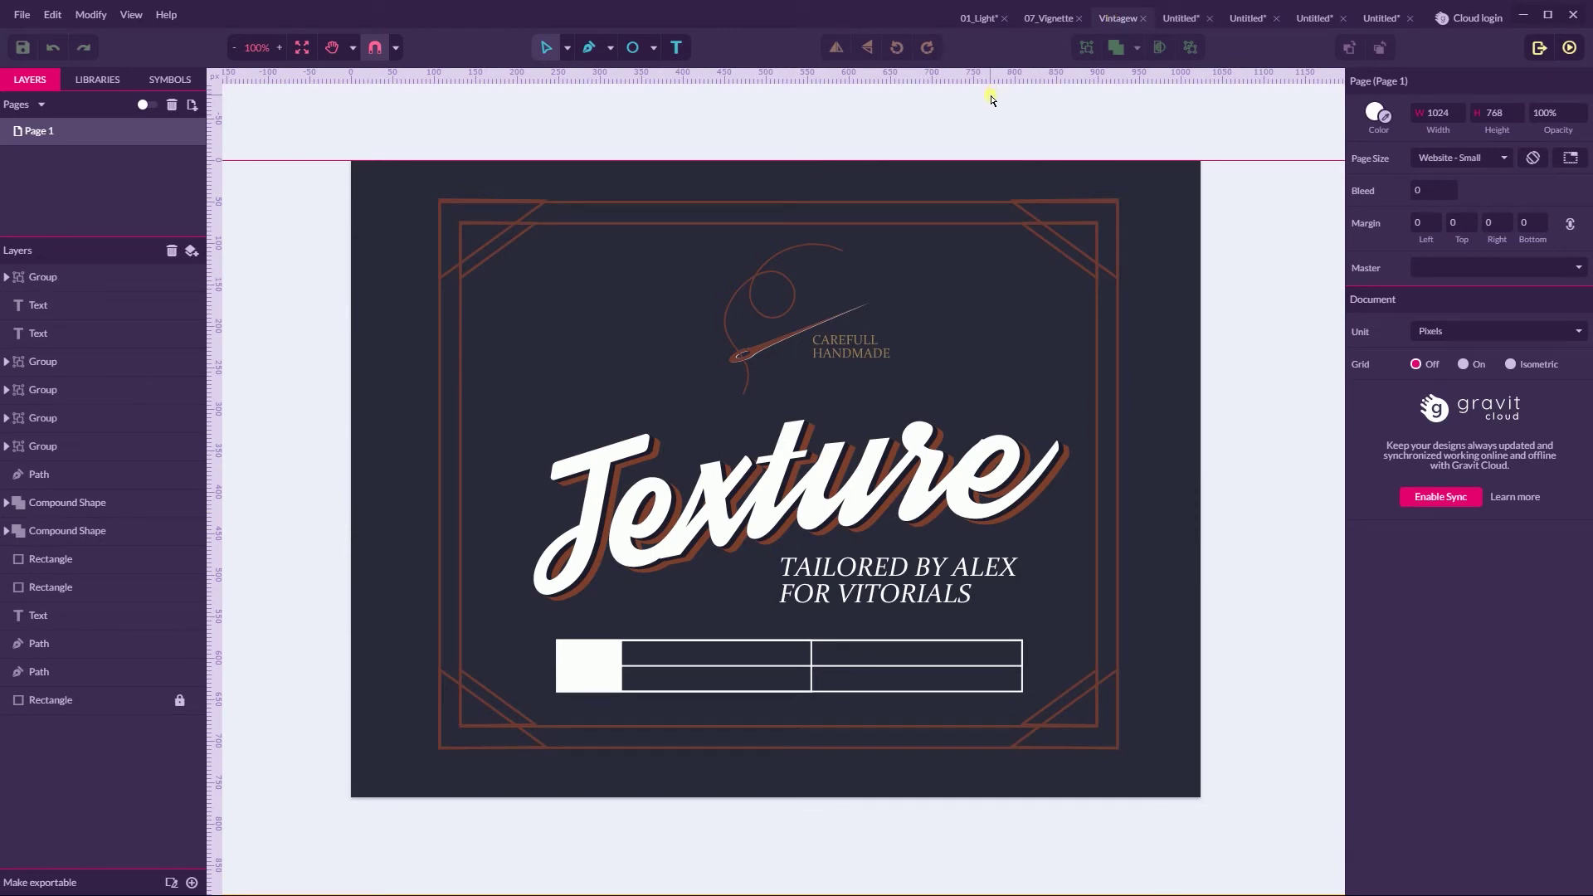
left_click(895, 509)
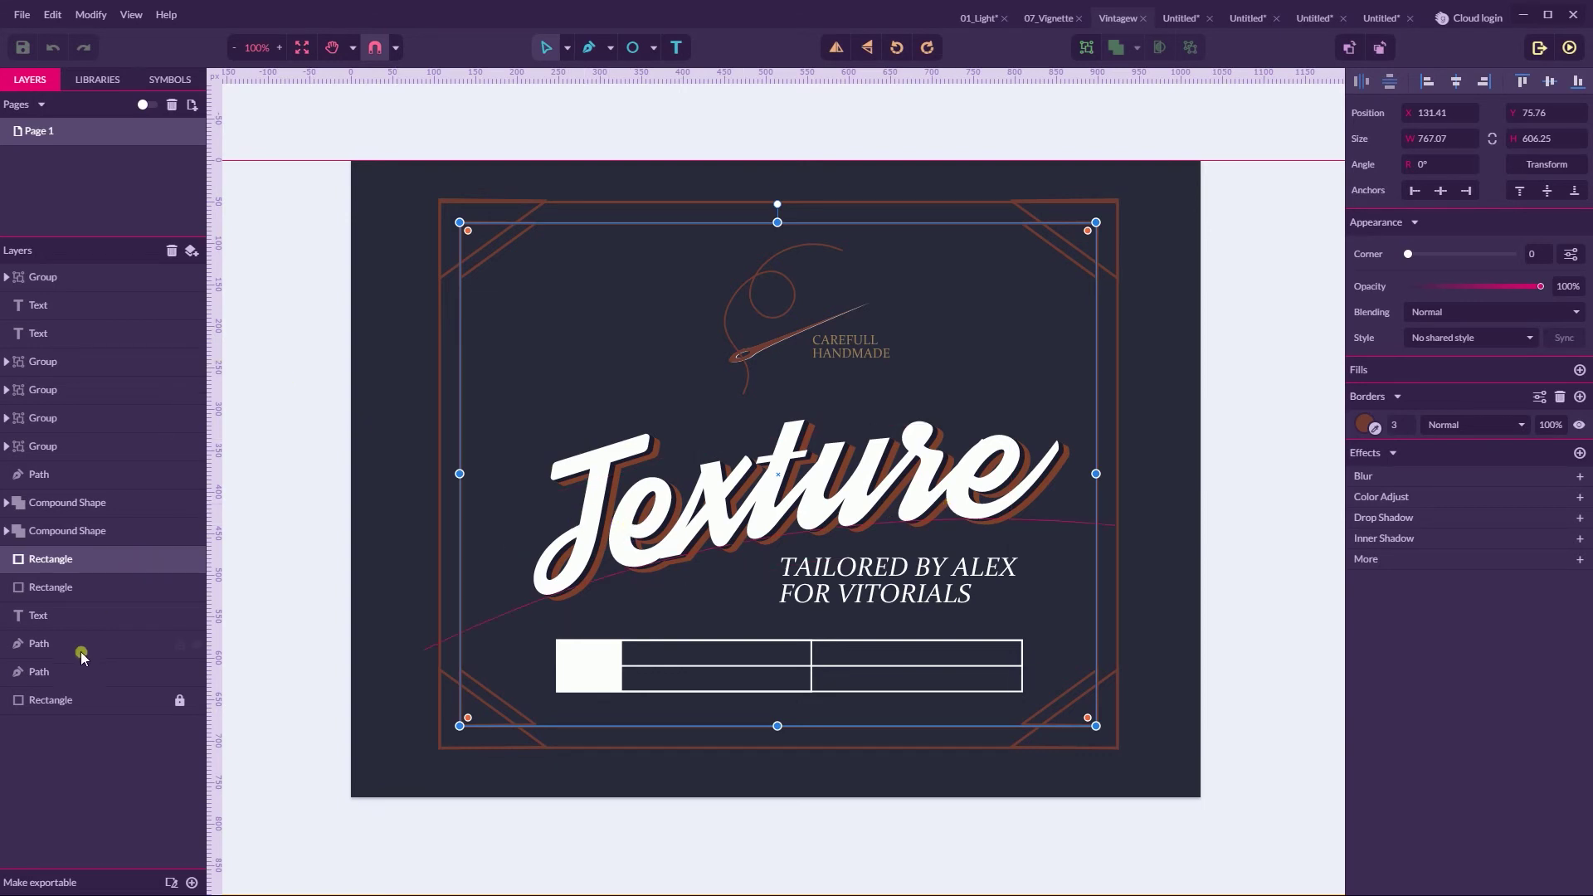
left_click(59, 616)
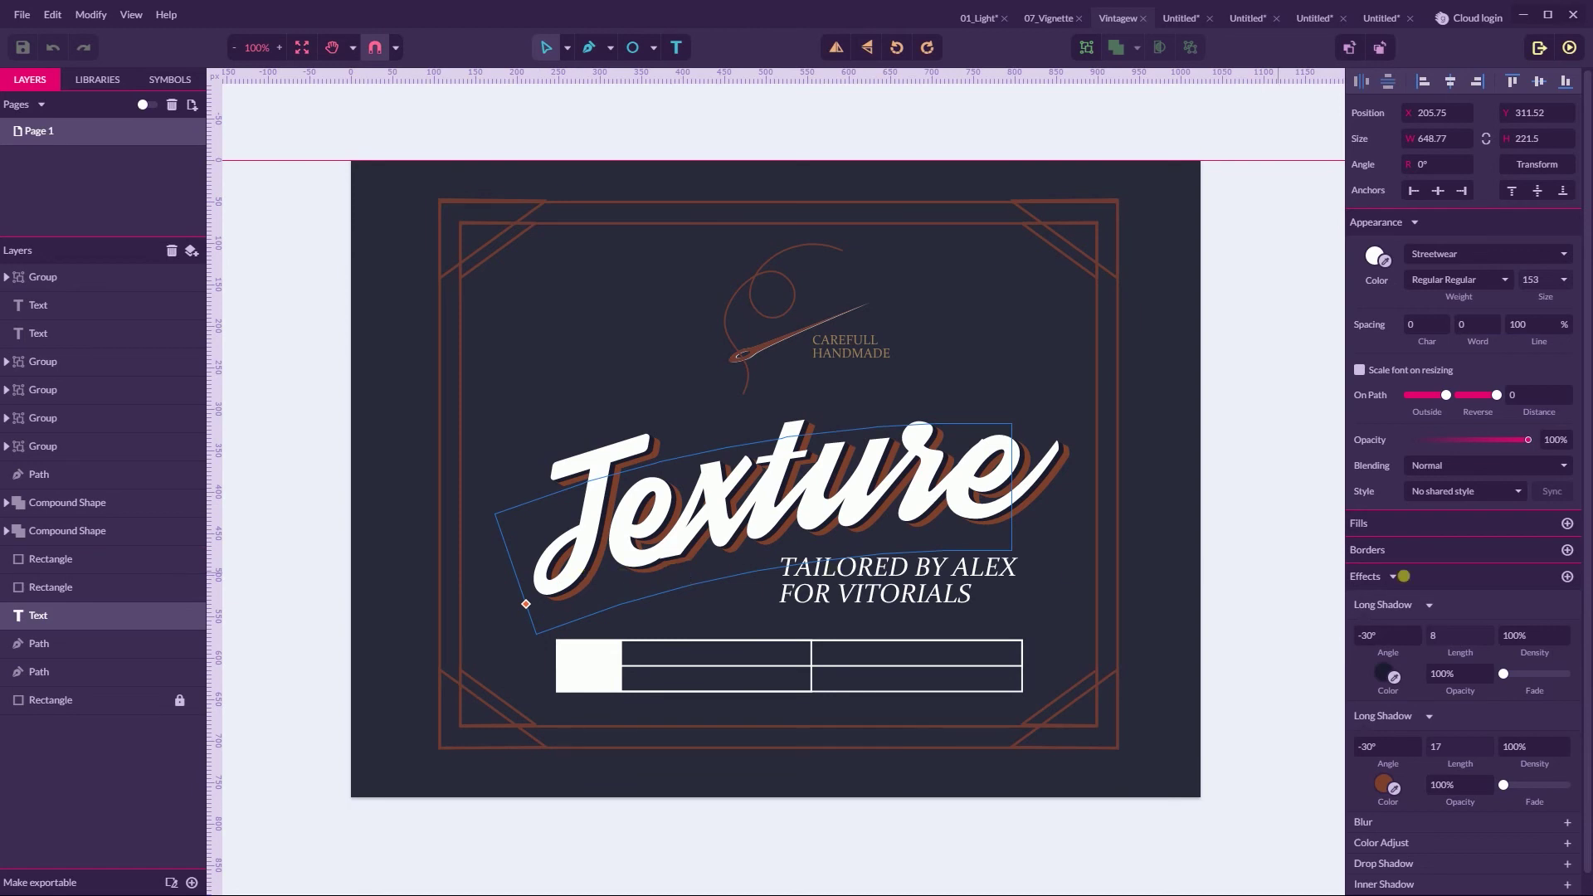
mouse_move(1548, 612)
left_click(997, 136)
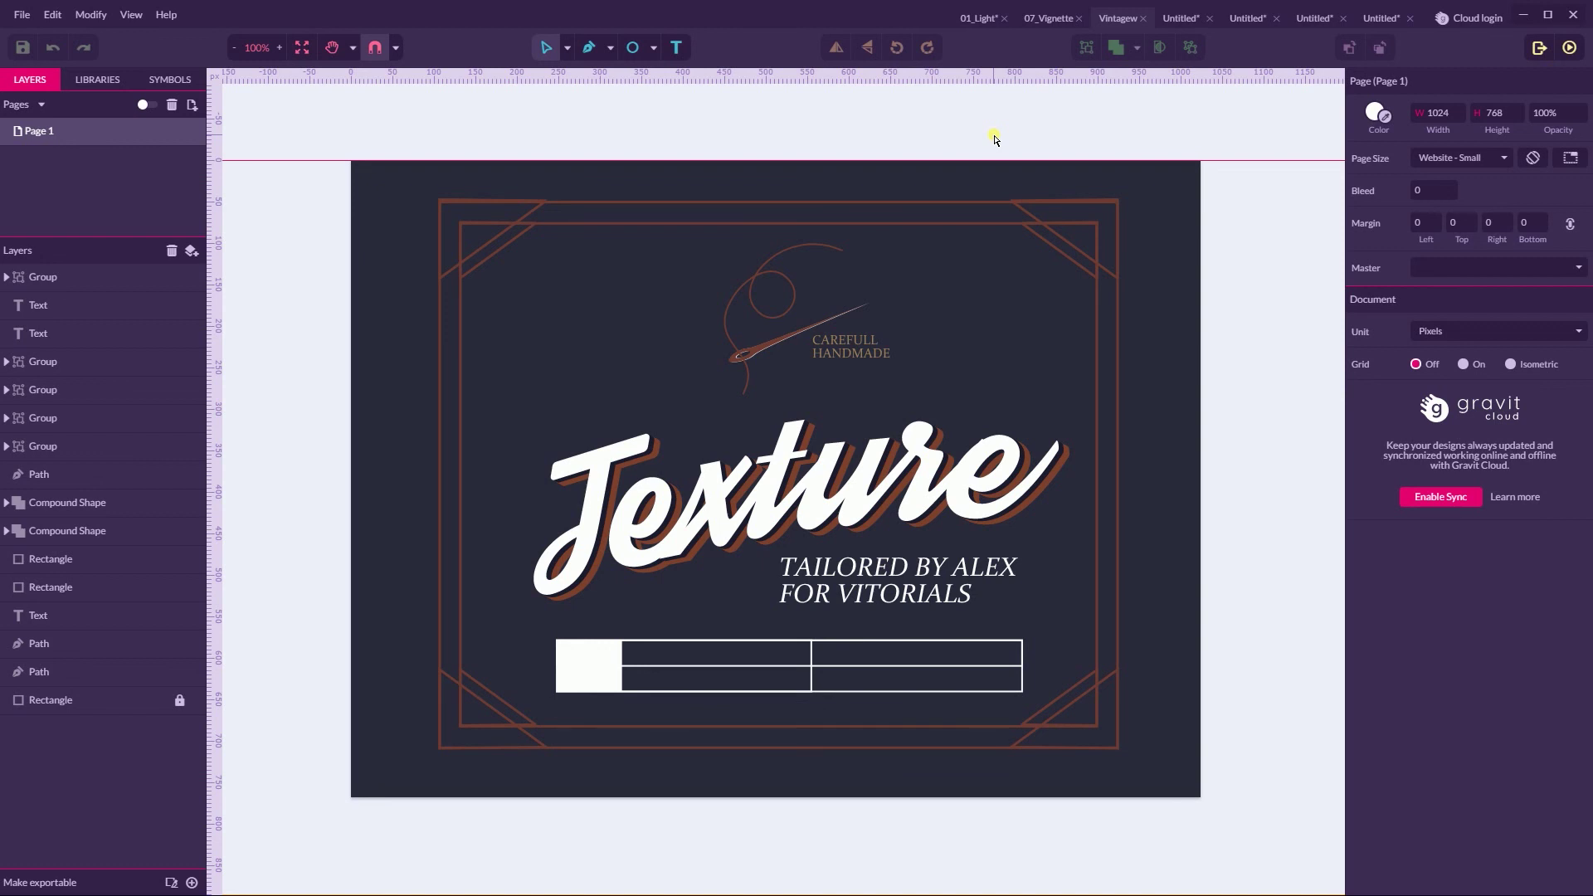
left_click(824, 528)
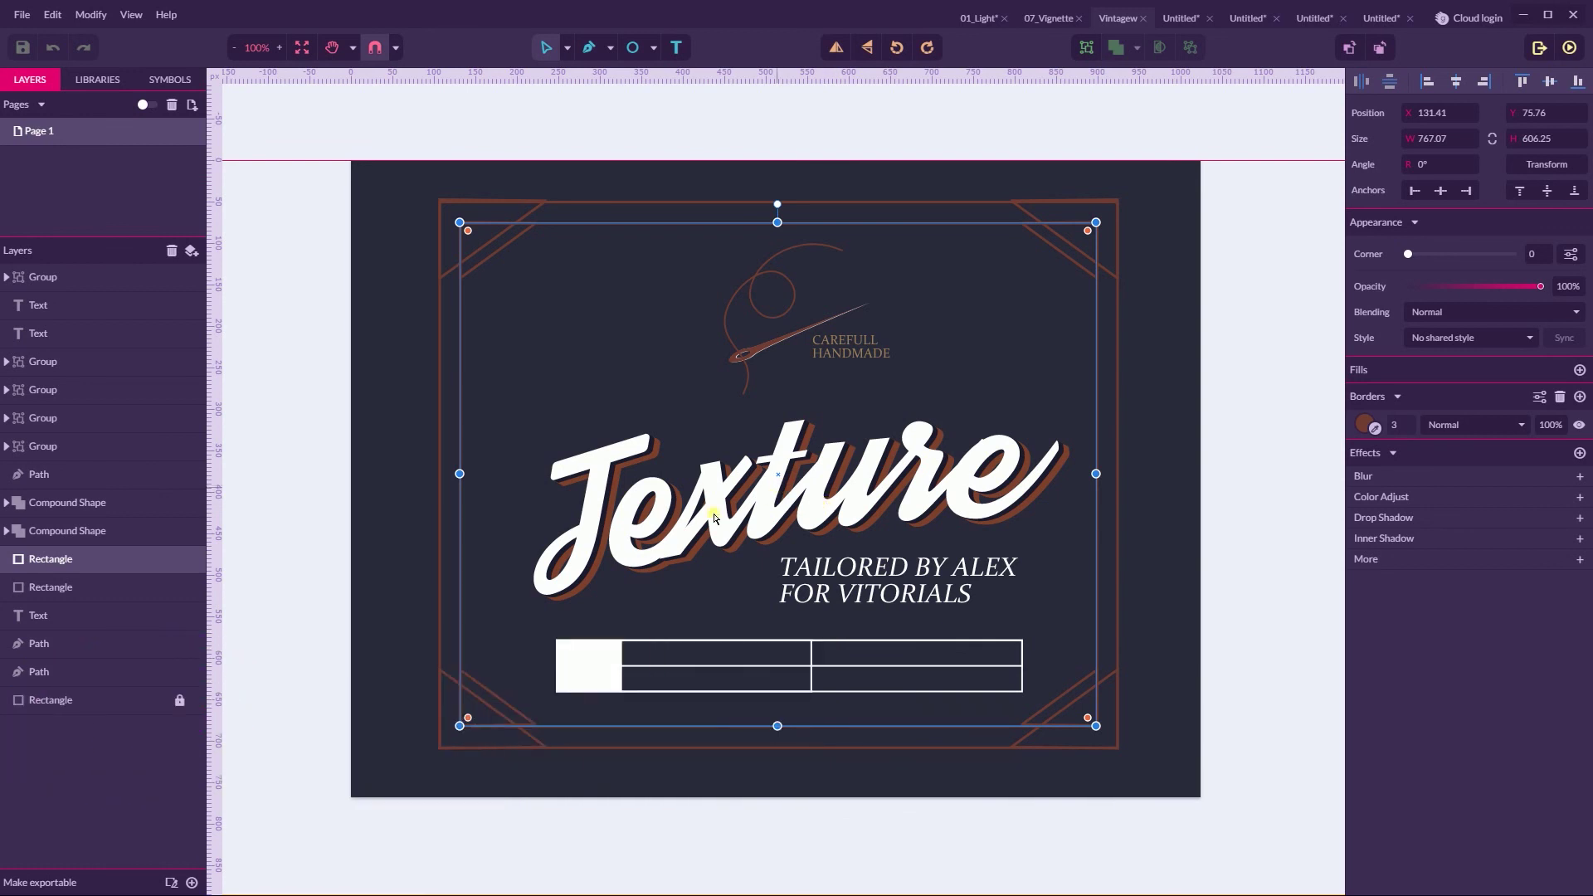
left_click(72, 610)
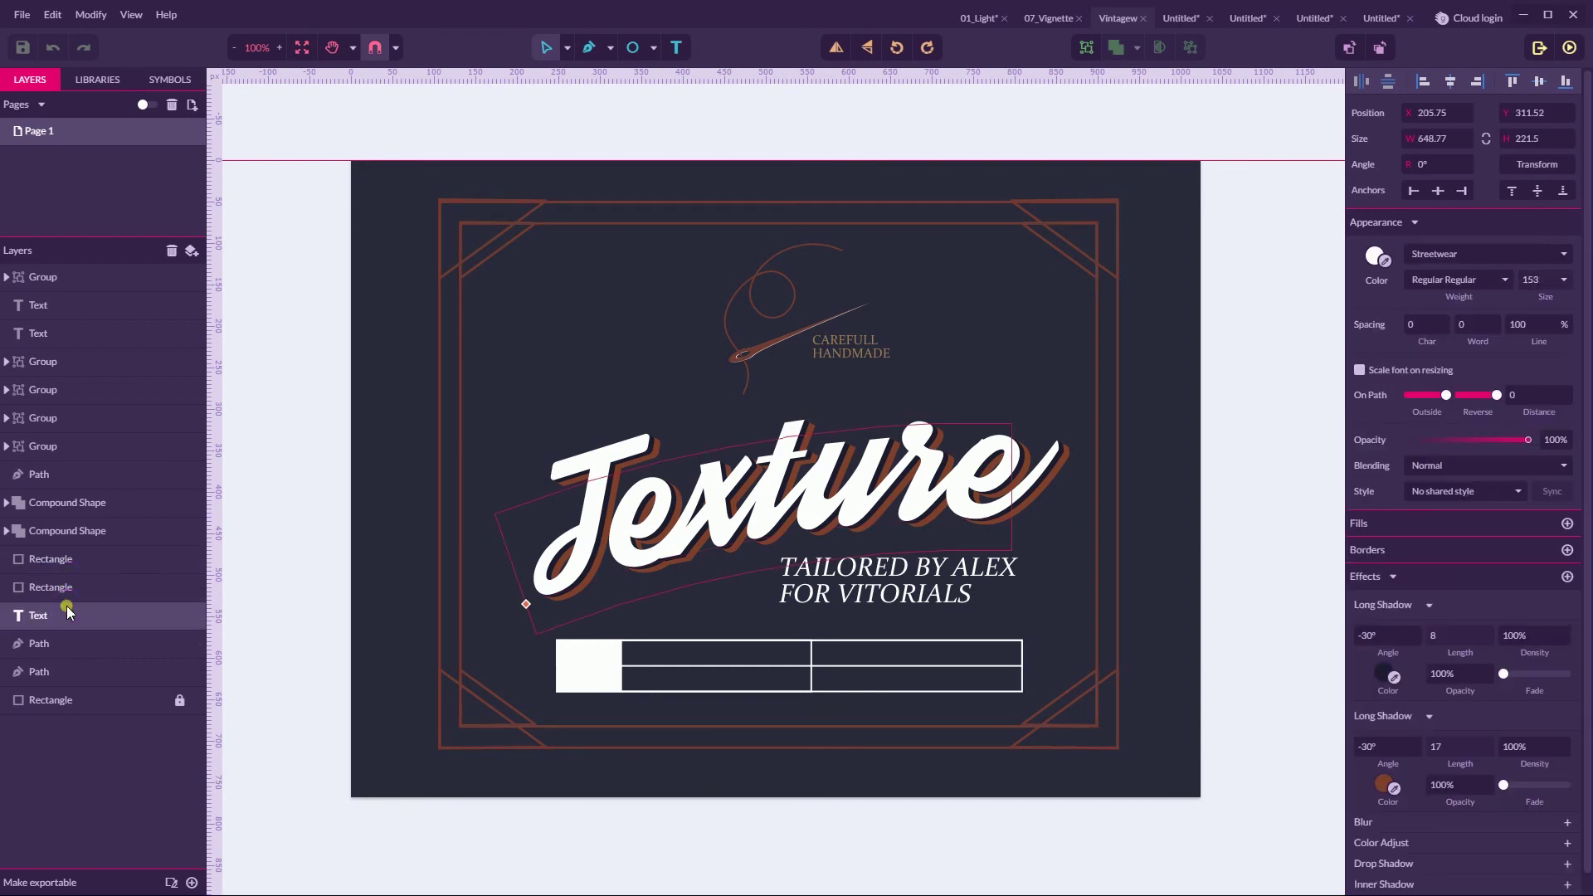